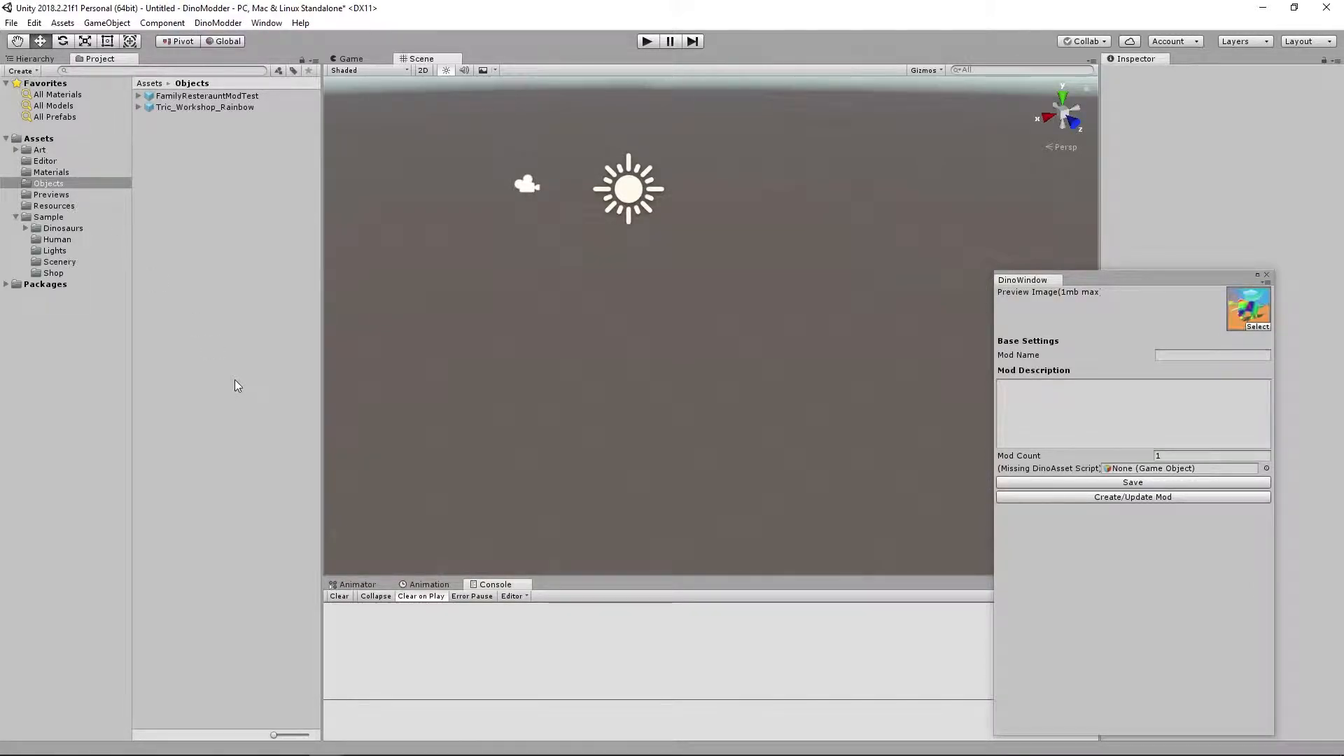
# Look through the project's Assets folder and examine the contents of the Street Lamp prefab.
pyautogui.click(32, 60)
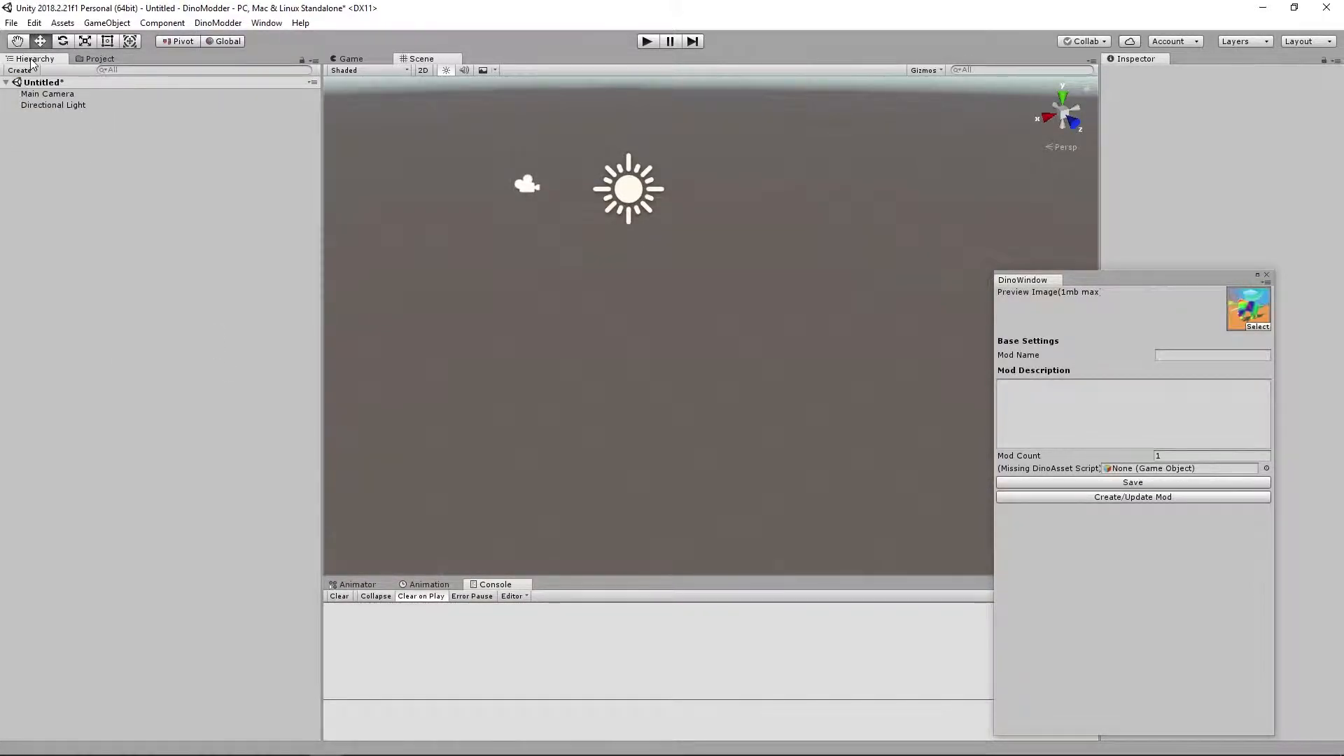
pyautogui.click(98, 59)
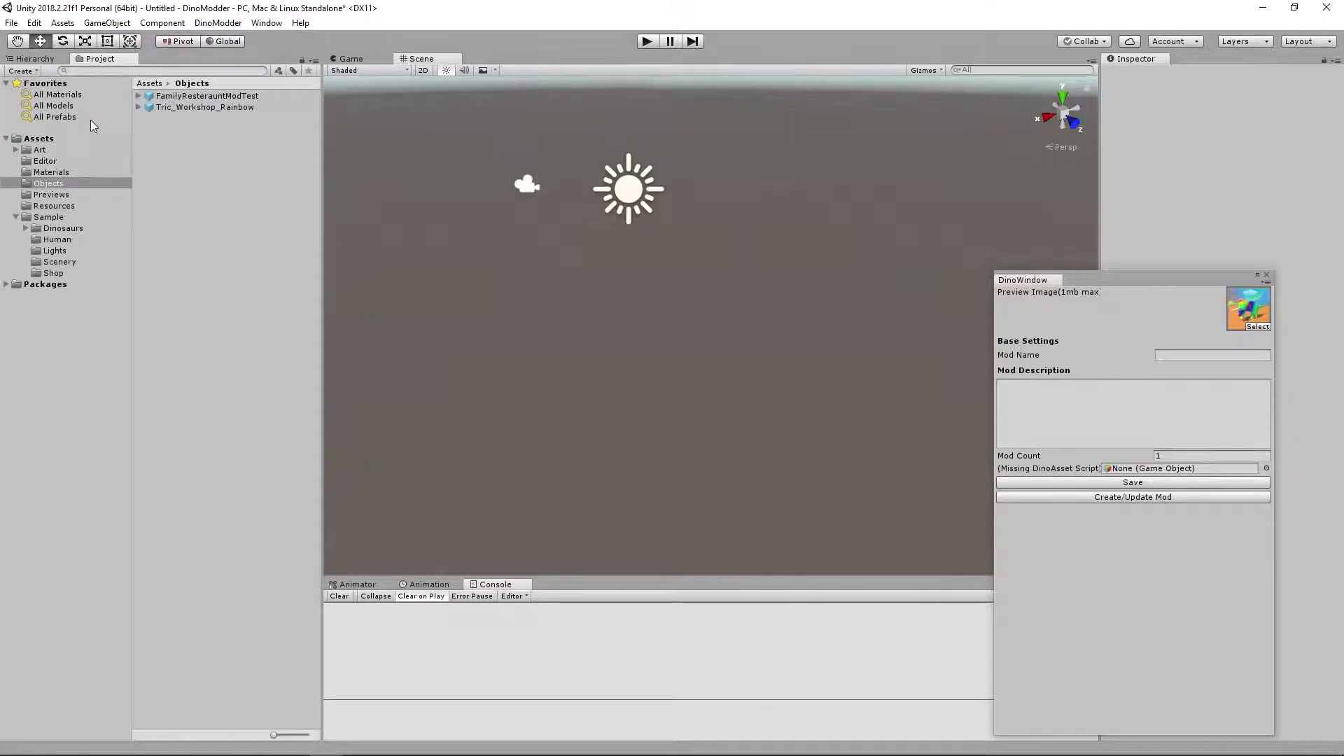
pyautogui.click(37, 140)
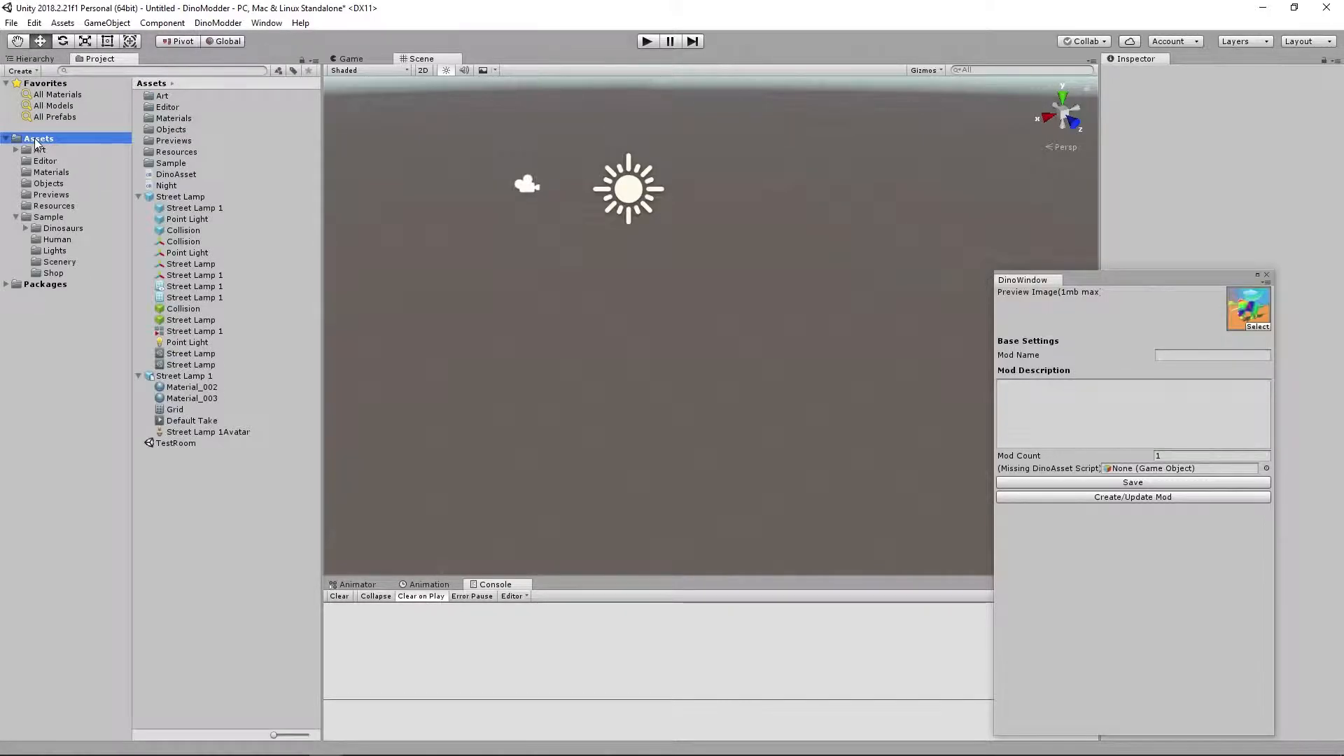
pyautogui.click(139, 197)
pyautogui.click(139, 208)
pyautogui.moveTo(666, 301); pyautogui.dragTo(581, 284, button='middle')
pyautogui.click(139, 197)
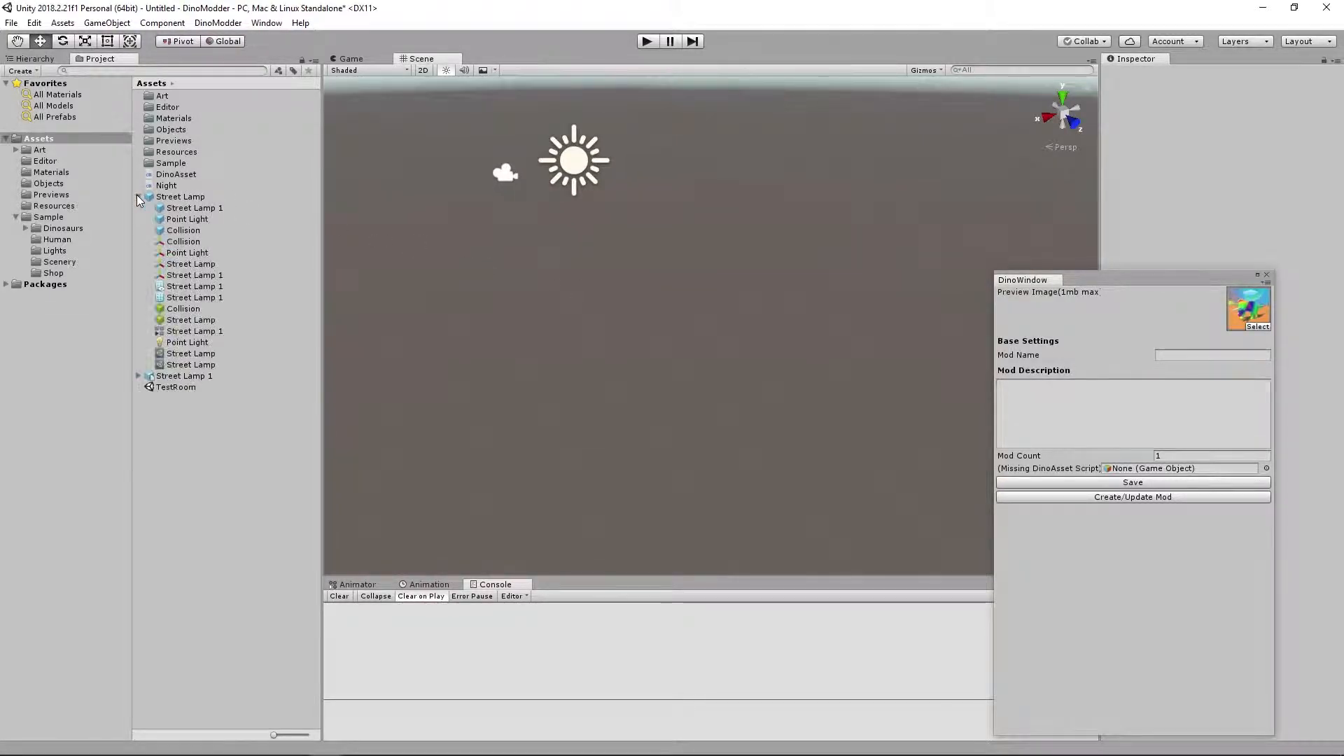
pyautogui.moveTo(185, 201); pyautogui.dragTo(597, 329)
pyautogui.click(138, 197)
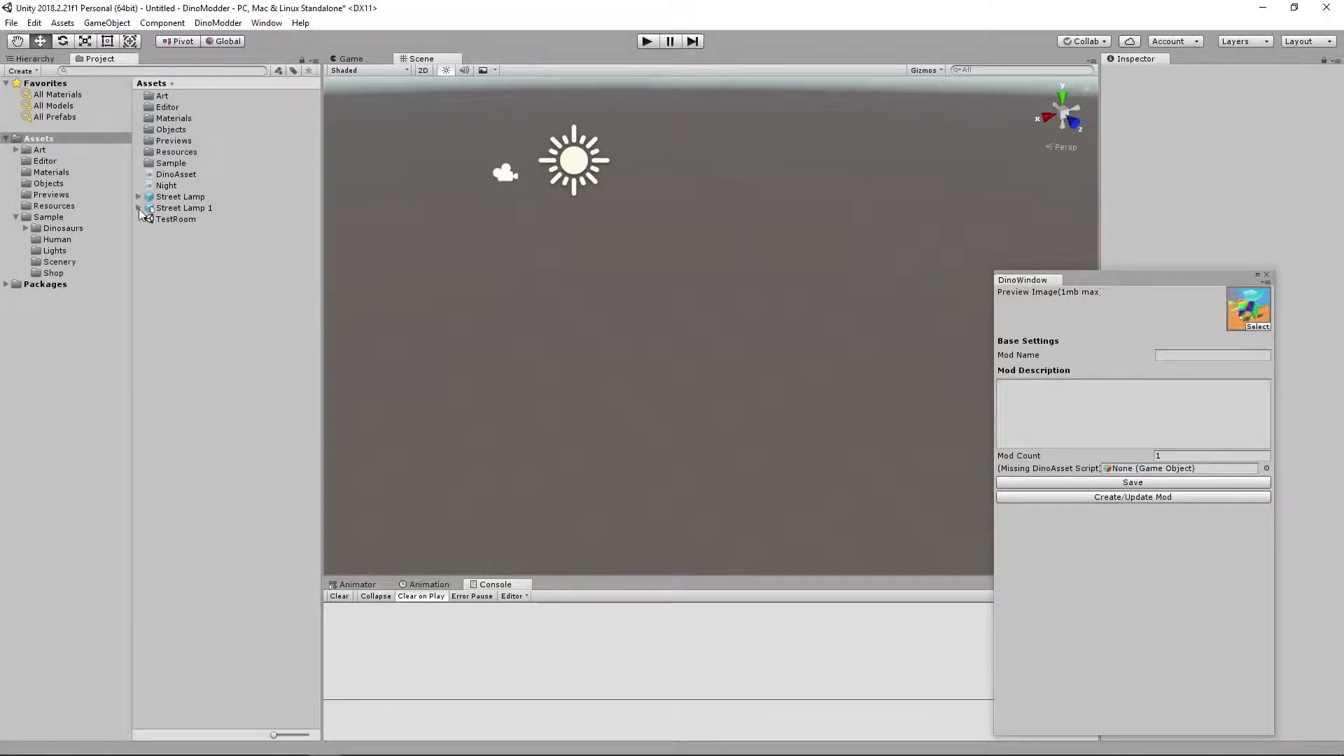
# Select the Street Lamp 1 model asset and move the DinoWindow clear of its import settings.
pyautogui.click(139, 208)
pyautogui.click(172, 208)
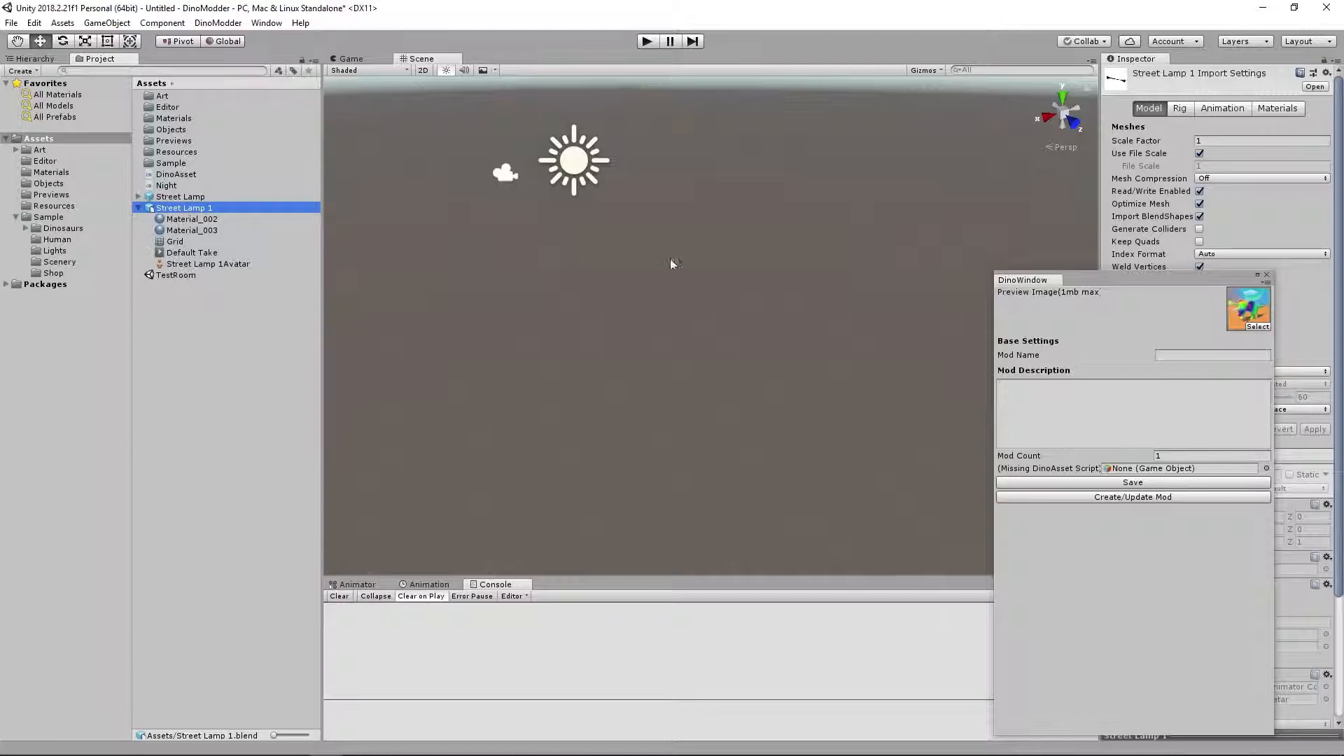
pyautogui.moveTo(1075, 284); pyautogui.dragTo(826, 550)
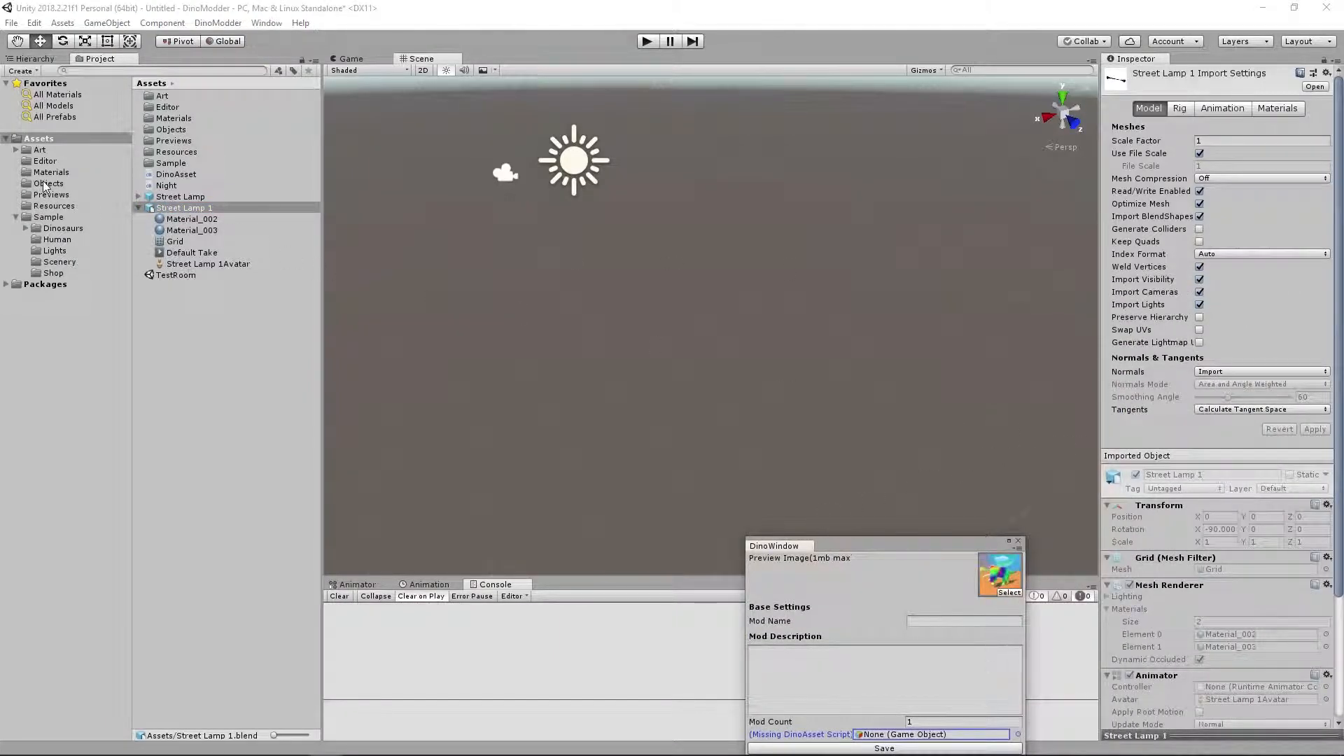
# Place the WoddenLamp_Sample prefab from the sample Lights folder in the scene at position 0, 0, 0.
pyautogui.click(54, 251)
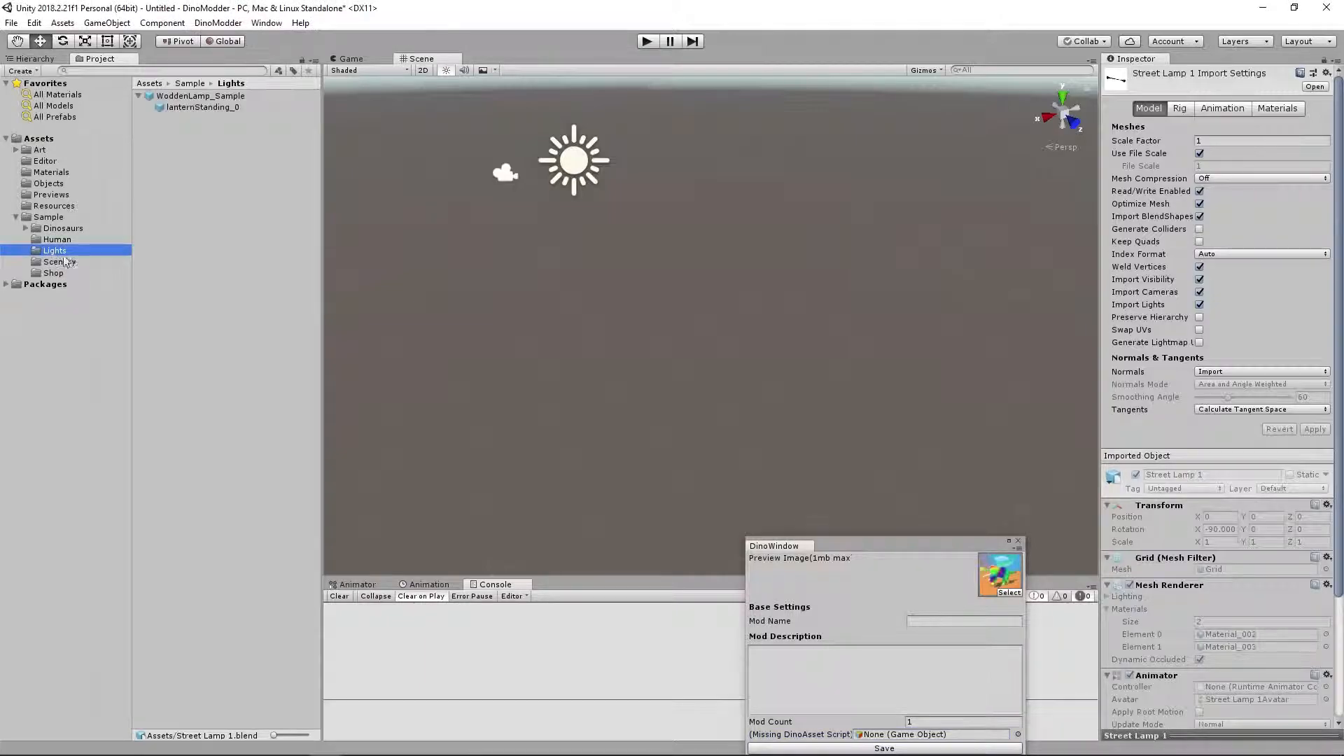
pyautogui.moveTo(186, 99); pyautogui.dragTo(575, 267)
pyautogui.click(1223, 131)
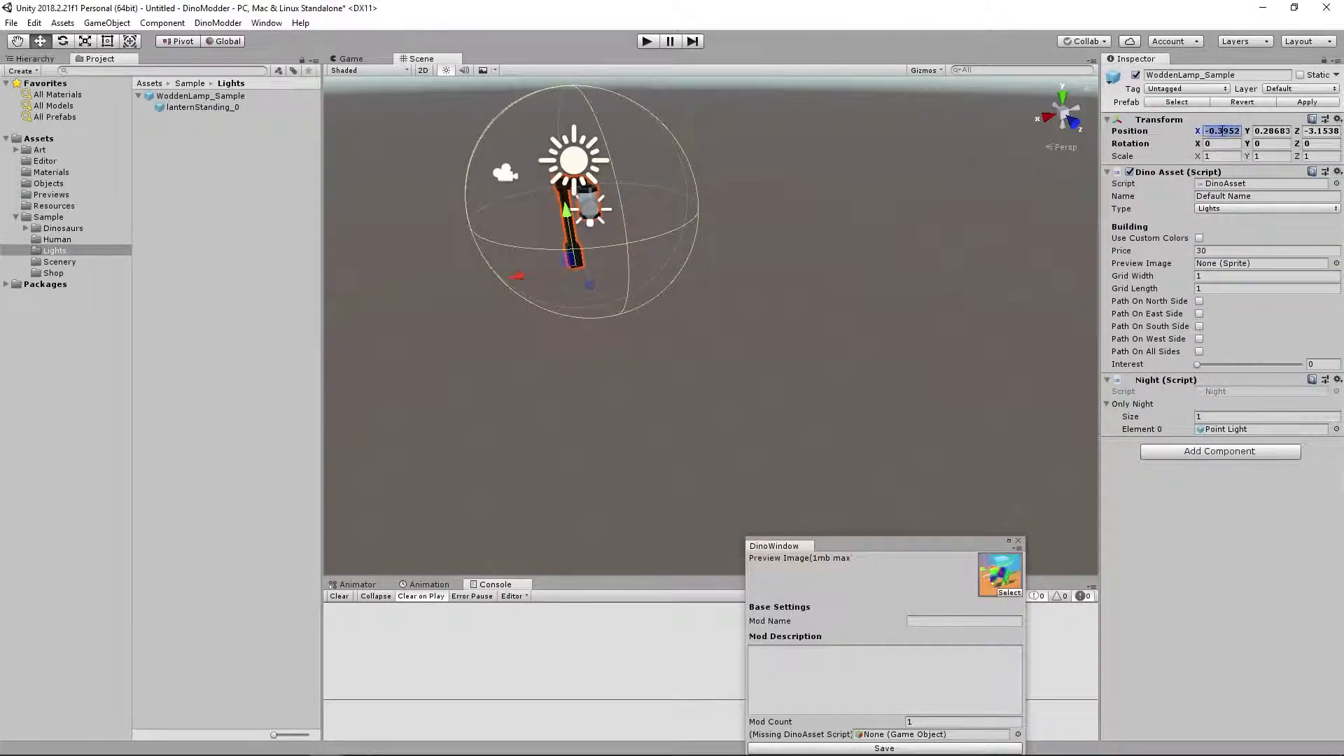
pyautogui.write('0')
pyautogui.press('Tab')
pyautogui.write('0')
pyautogui.press('Tab')
pyautogui.write('0')
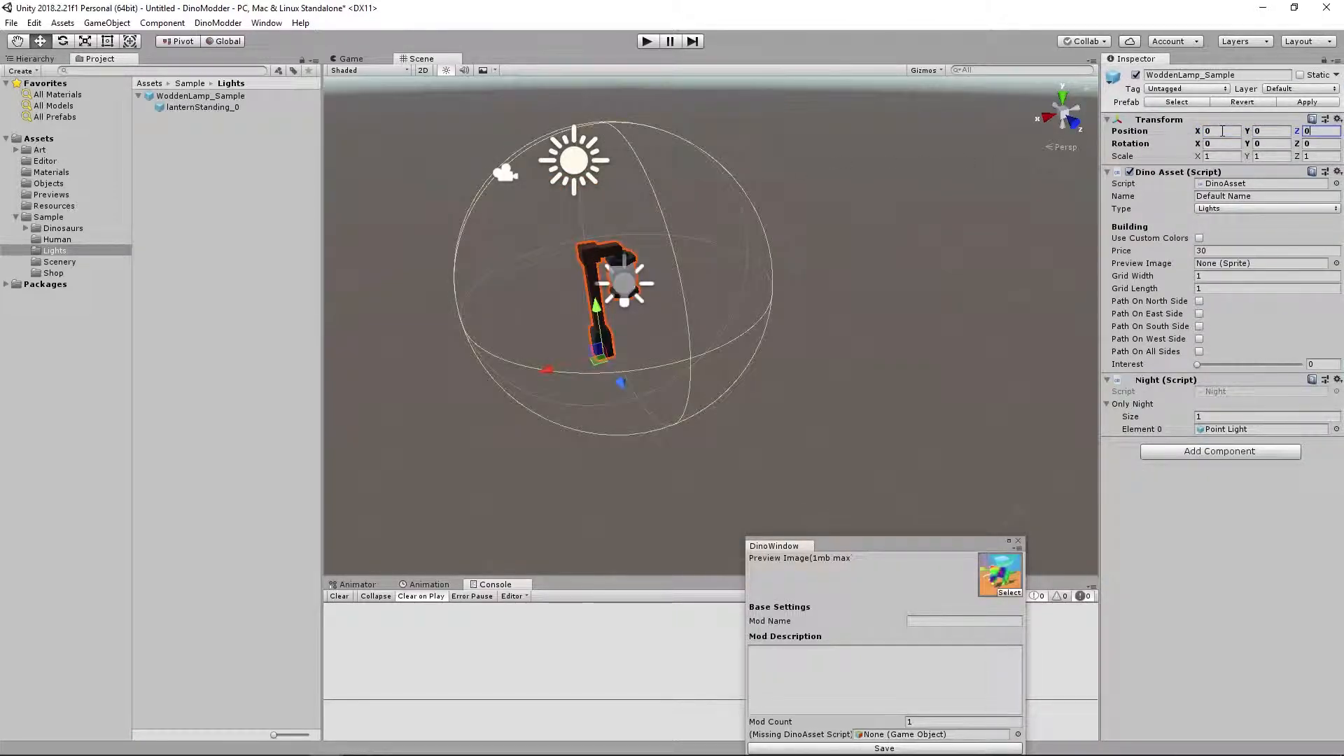
# Place the Street Lamp 1 model from the Assets folder in the scene beside the wooden lamp.
pyautogui.keyDown('alt'); pyautogui.moveTo(735, 308); pyautogui.dragTo(715, 329); pyautogui.keyUp('alt')
pyautogui.scroll(10, 654, 297)
pyautogui.press('f')
pyautogui.scroll(10, 737, 342)
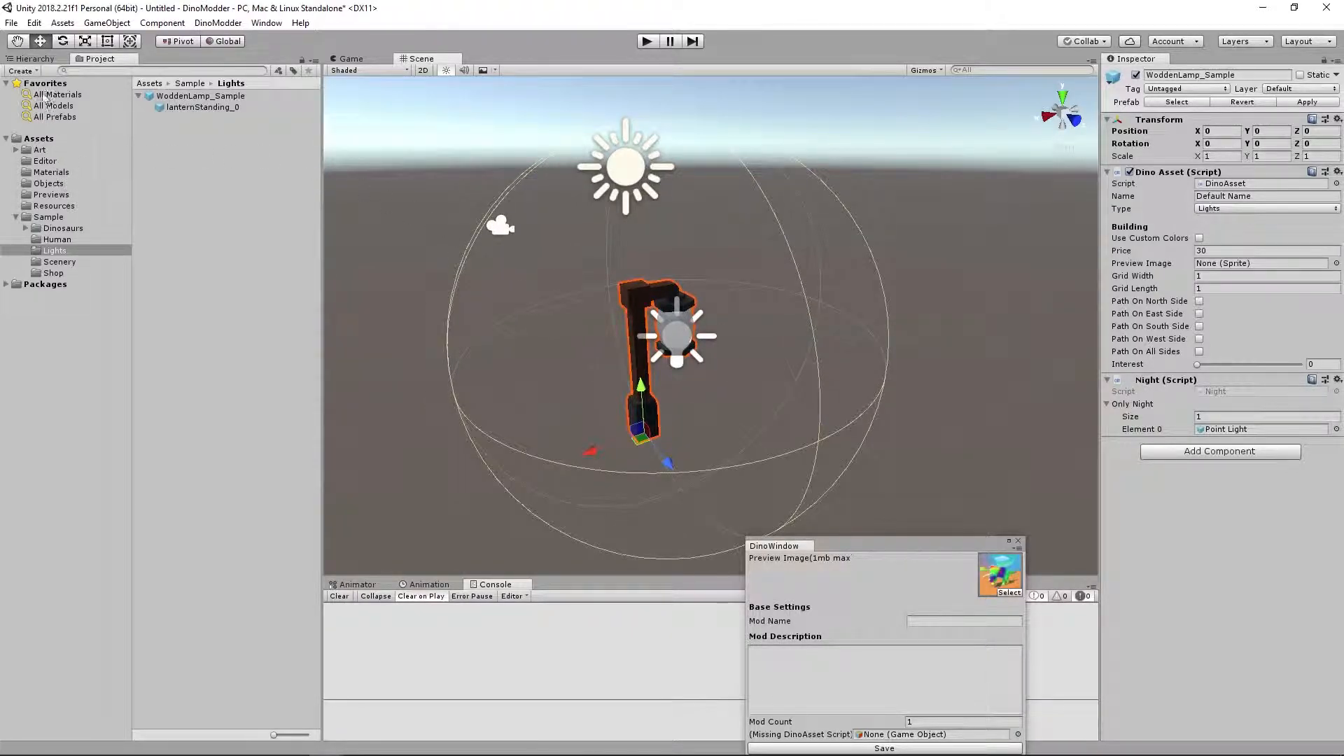
pyautogui.click(36, 59)
pyautogui.click(98, 59)
pyautogui.click(40, 139)
pyautogui.click(139, 209)
pyautogui.moveTo(179, 207); pyautogui.dragTo(554, 419)
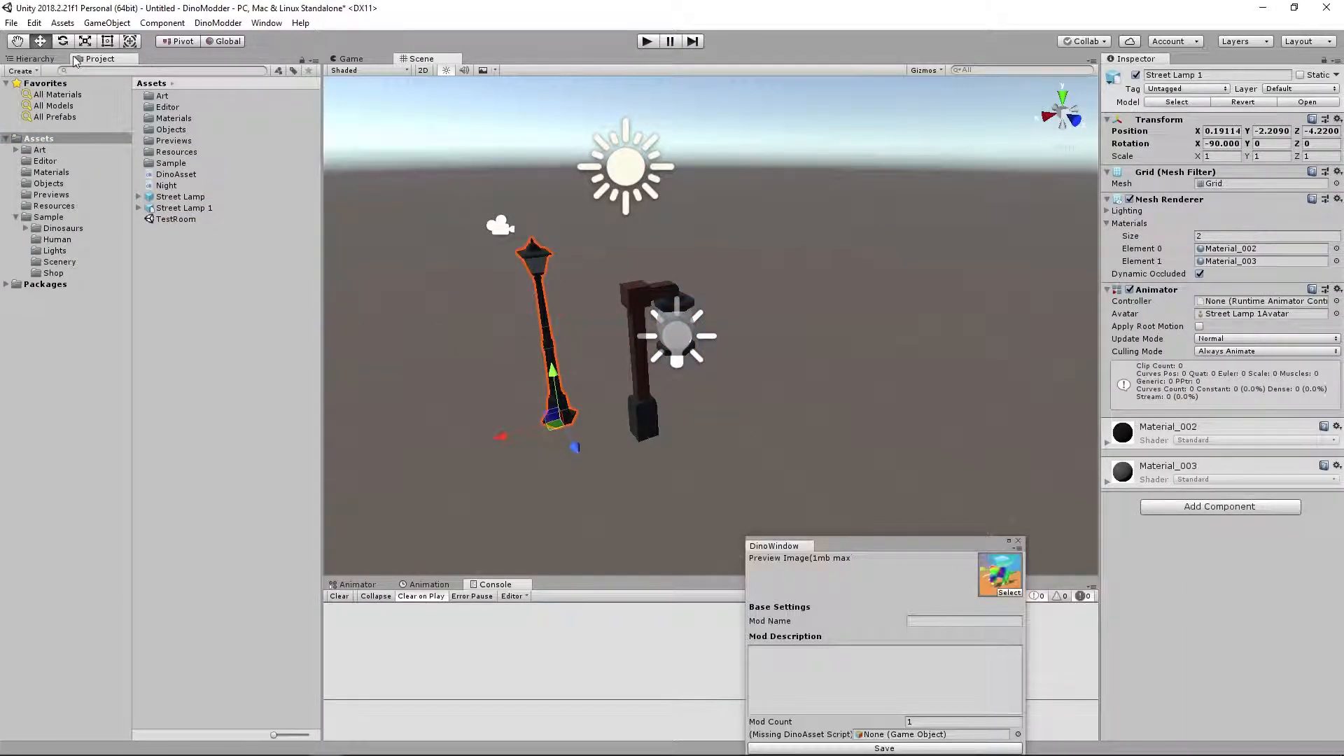
# Remove the Animator component from the Street Lamp 1 object.
pyautogui.click(48, 59)
pyautogui.hotkey('shift', 'f')
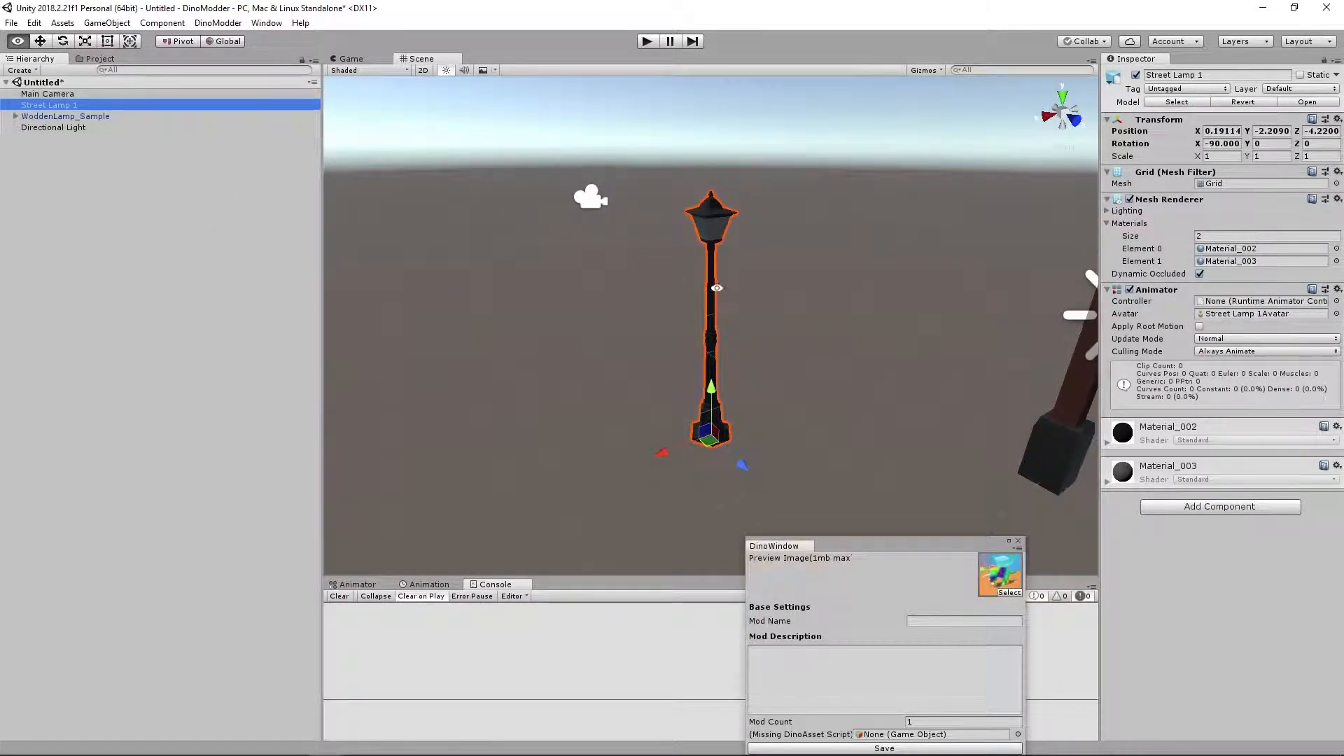
pyautogui.scroll(-5, 554, 297)
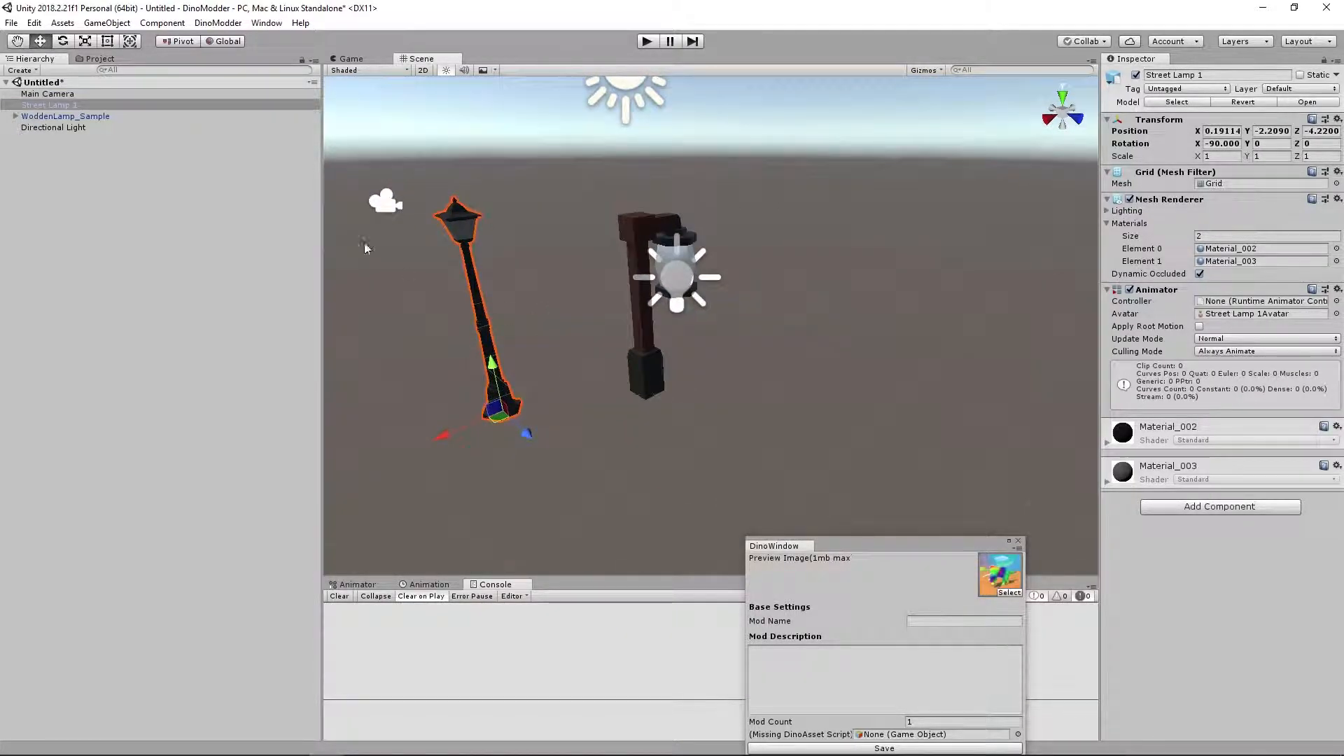
pyautogui.click(15, 117)
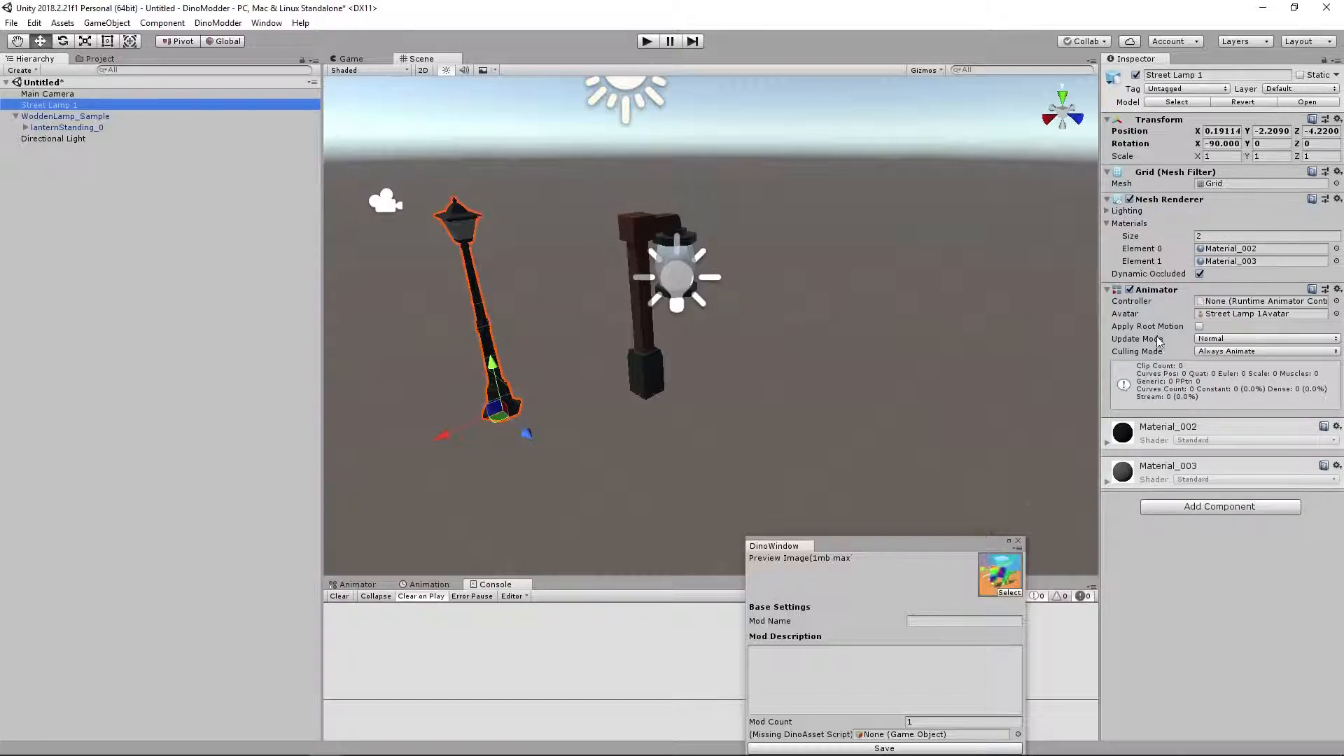
pyautogui.rightClick(1157, 292)
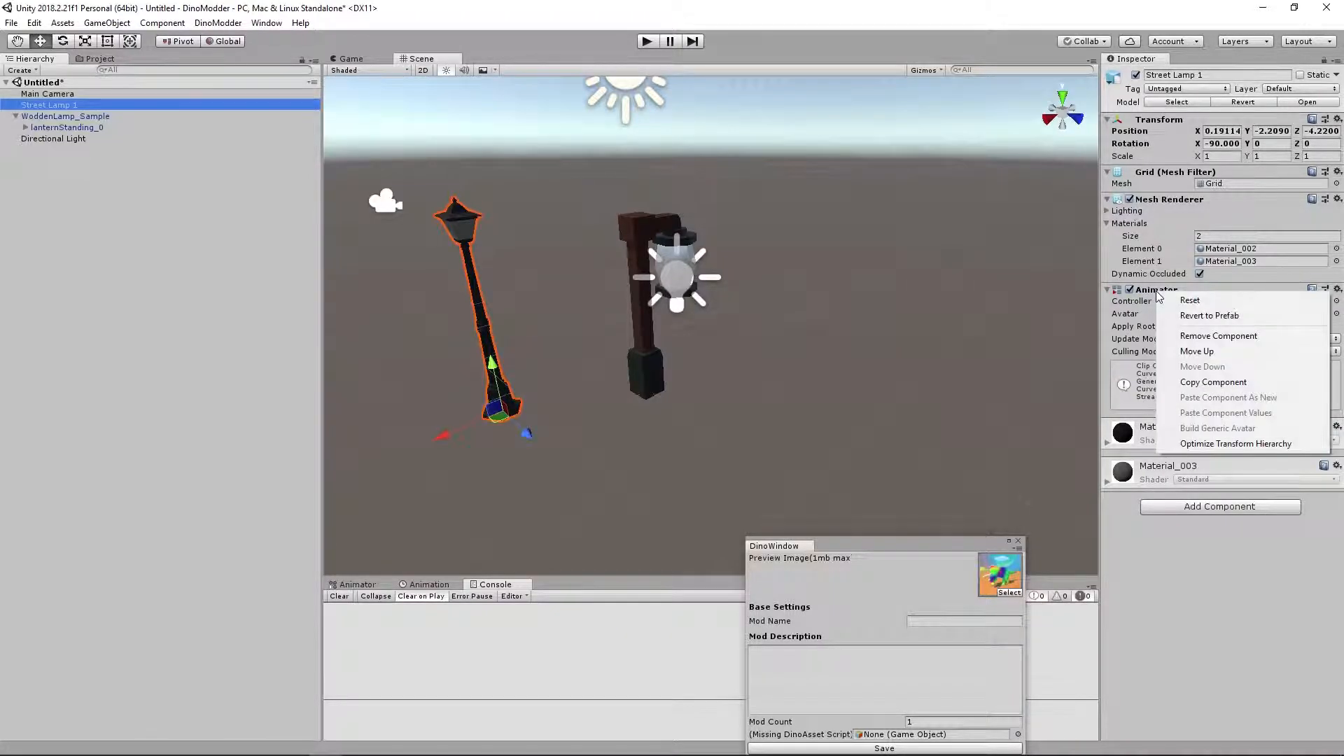
pyautogui.click(1221, 337)
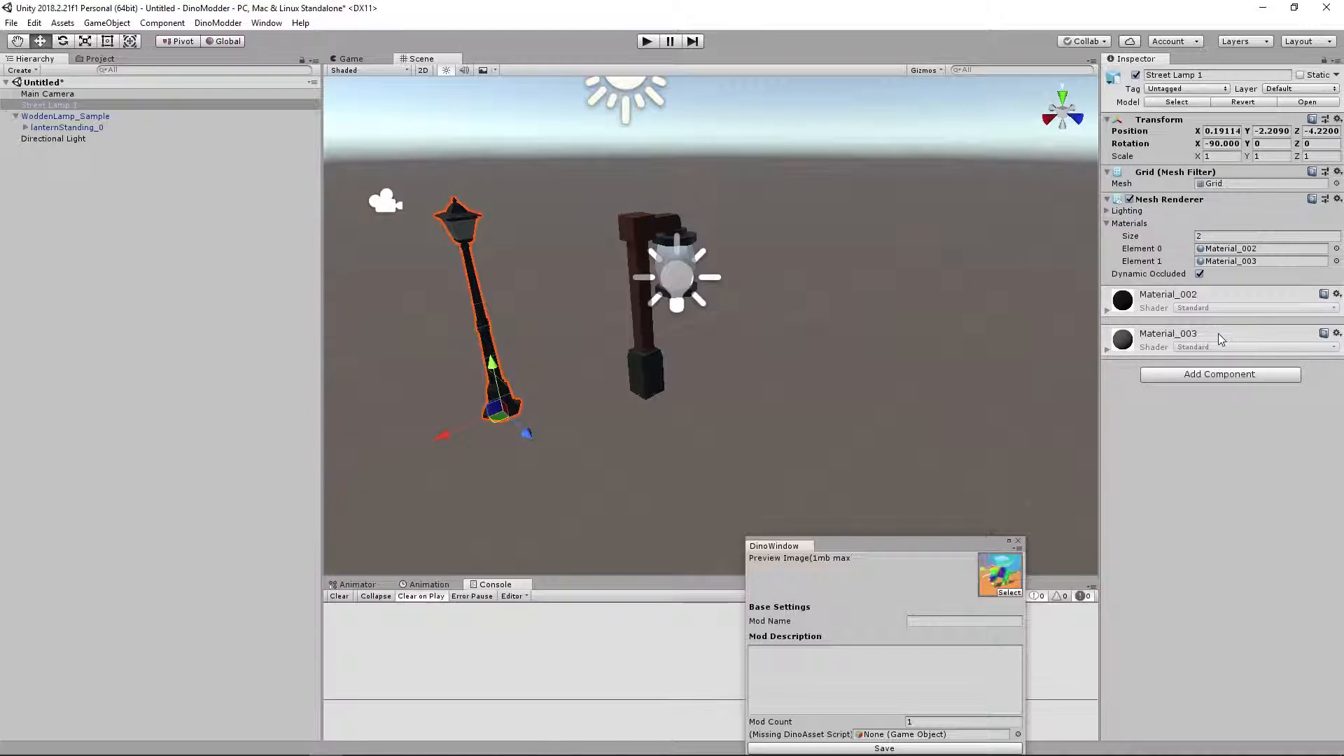
# Make Street Lamp 1 and the Point Light direct children of WoddenLamp_Sample, accepting the break of the prefab instance.
pyautogui.moveTo(588, 231); pyautogui.dragTo(633, 223, button='middle')
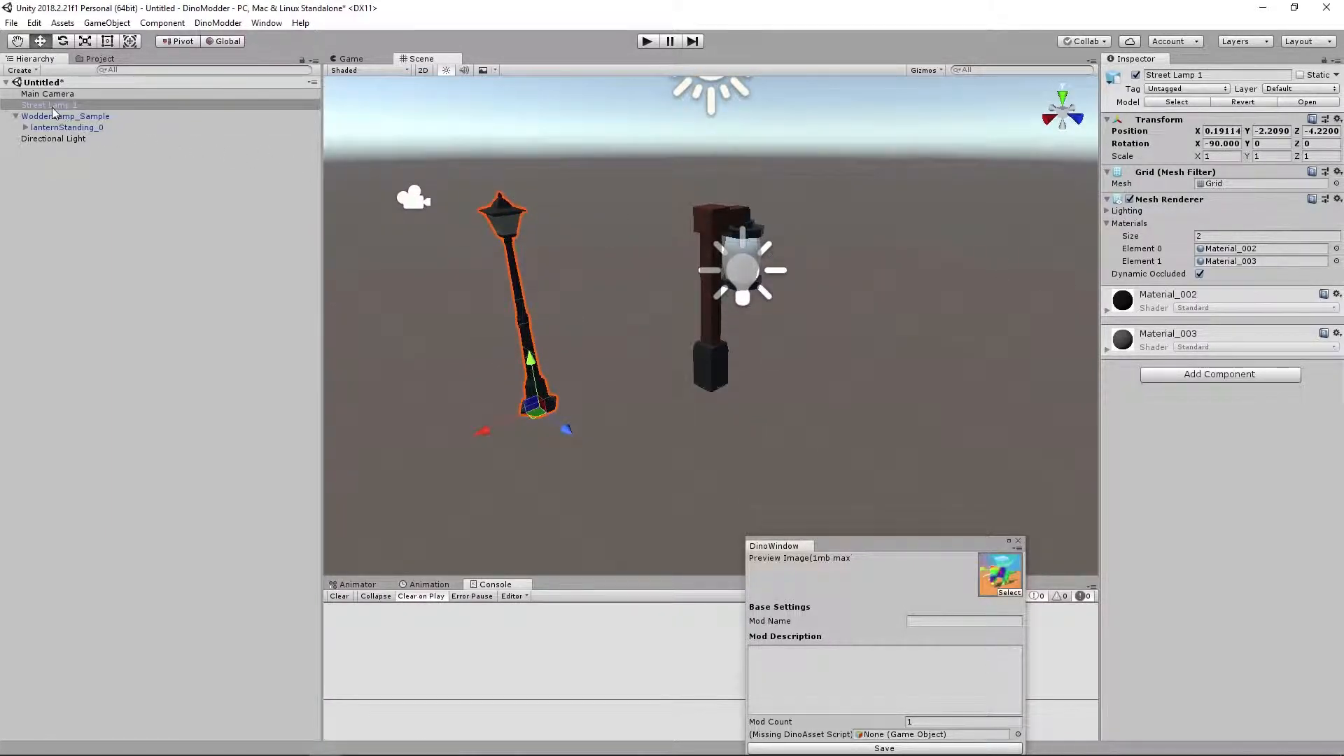
pyautogui.moveTo(63, 102); pyautogui.dragTo(57, 116)
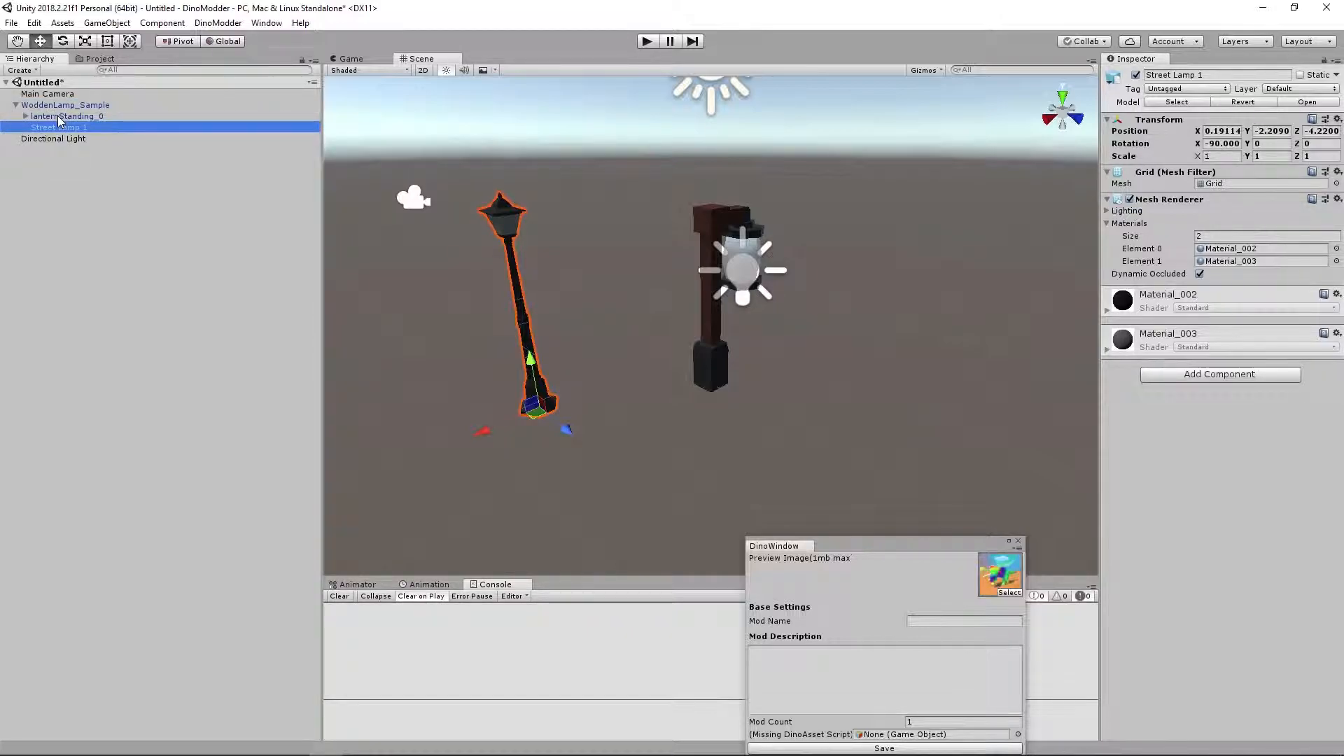
pyautogui.click(26, 117)
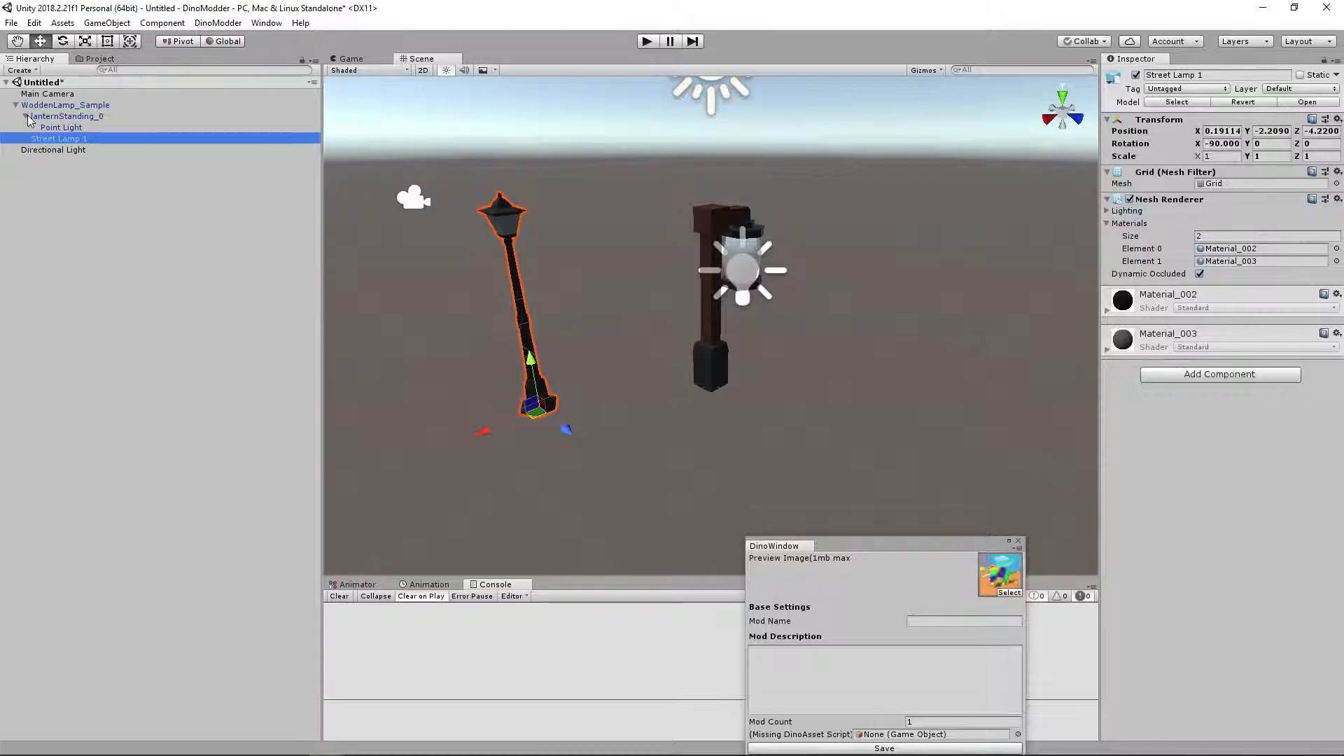
pyautogui.moveTo(630, 291); pyautogui.dragTo(616, 296, button='middle')
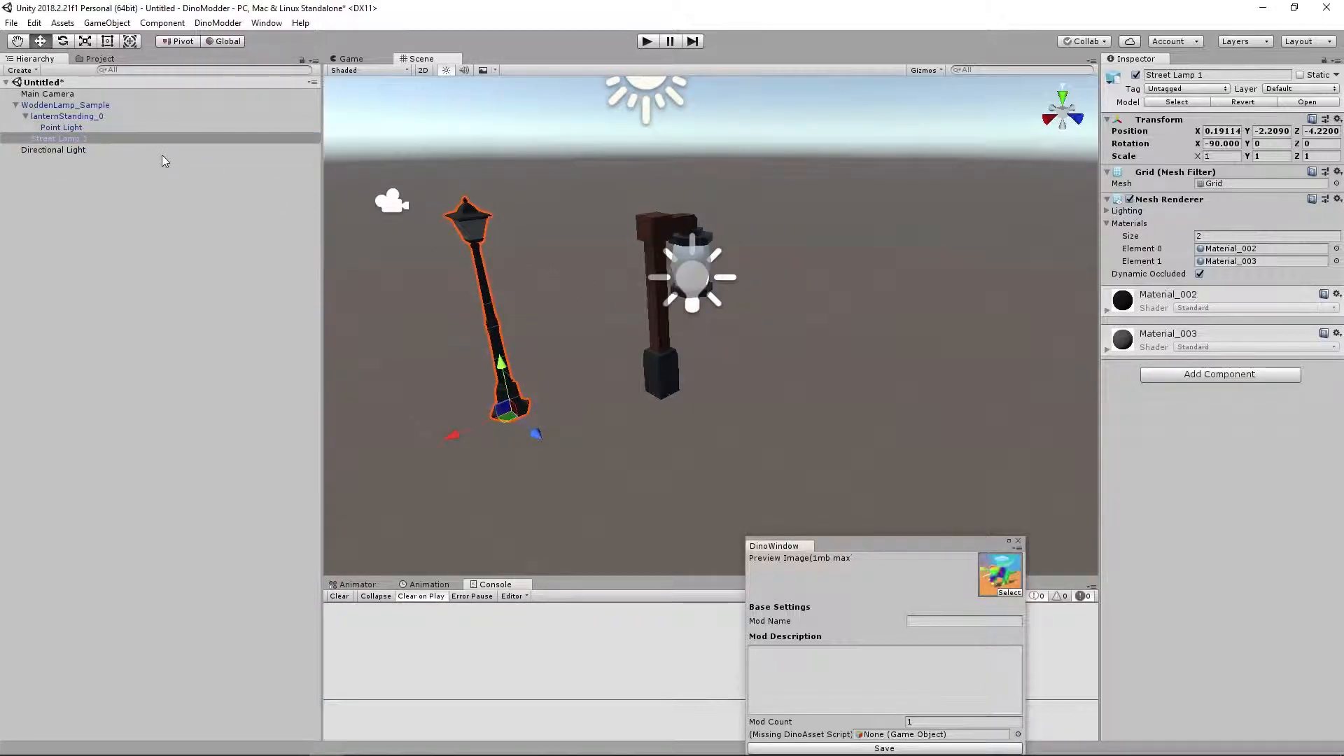
pyautogui.click(56, 128)
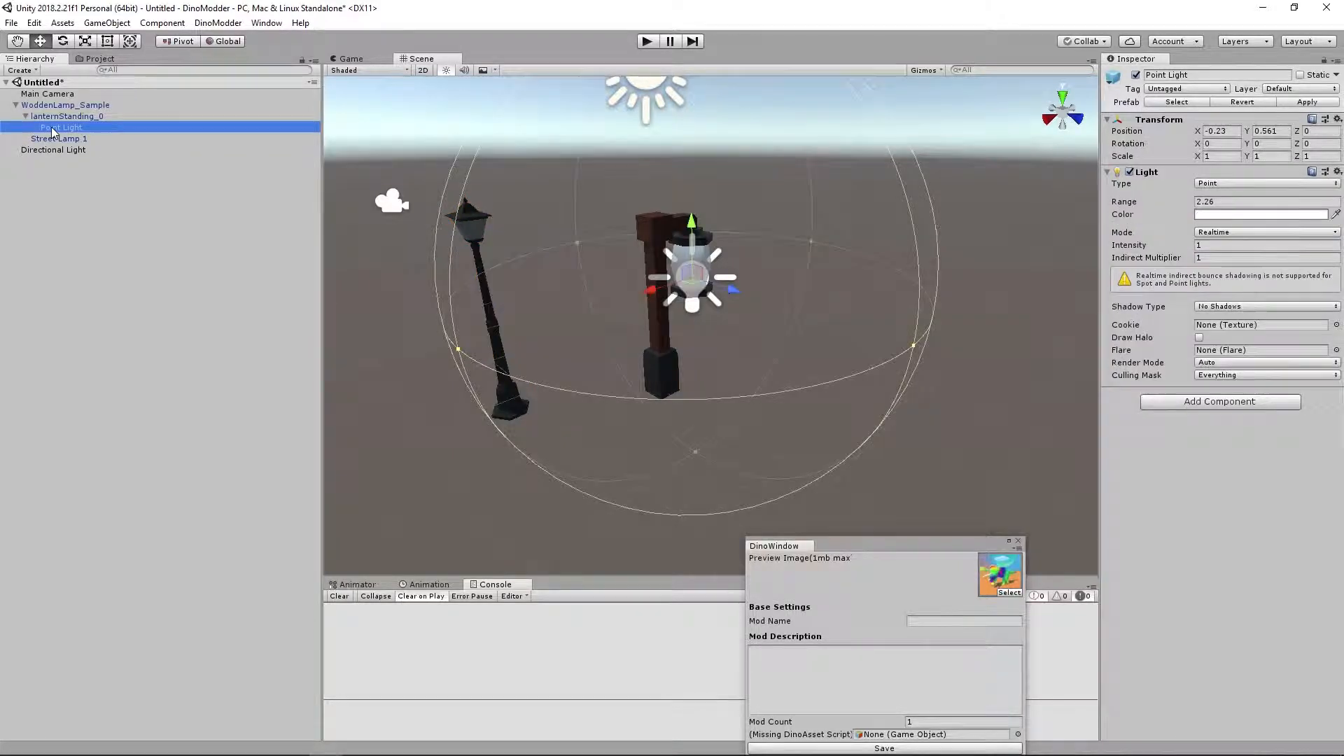
pyautogui.moveTo(54, 130); pyautogui.dragTo(53, 110)
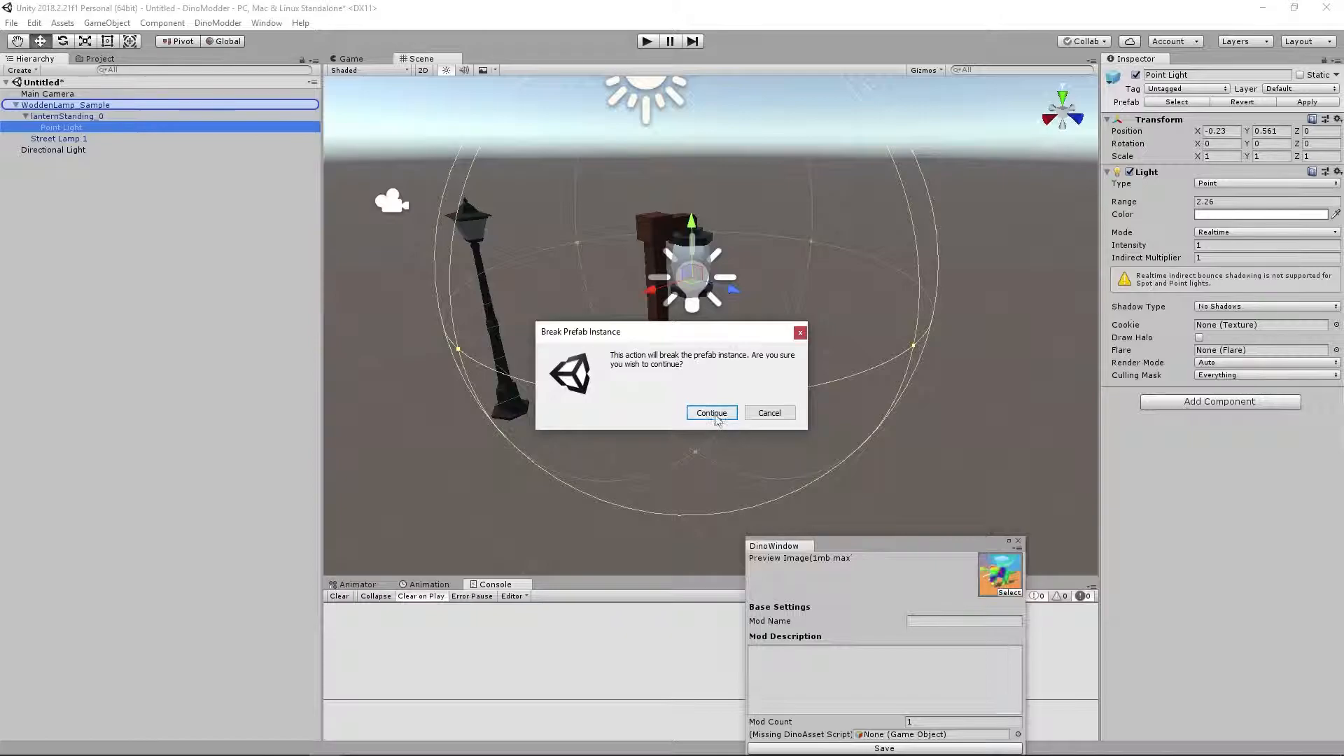
pyautogui.click(711, 414)
# Delete the original lanternStanding_0 mesh object from WoddenLamp_Sample.
pyautogui.click(59, 118)
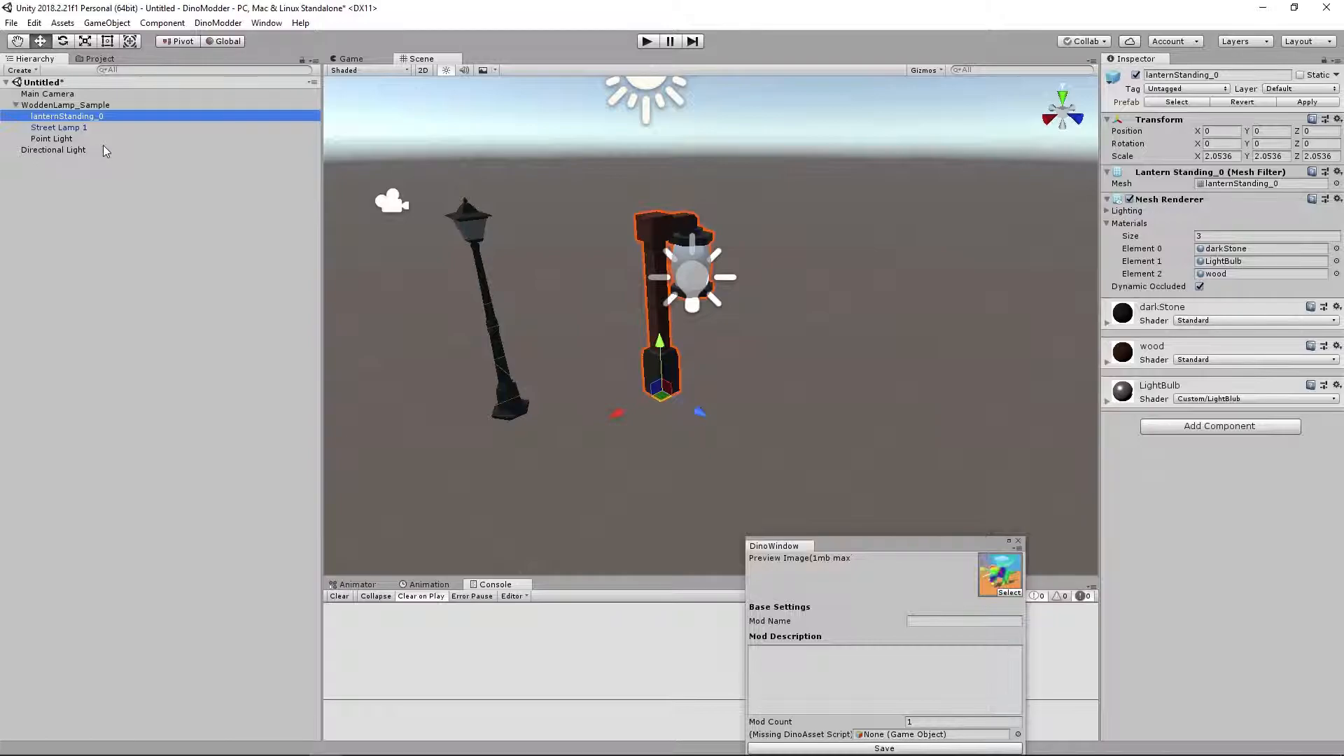
pyautogui.press('Delete')
pyautogui.click(63, 128)
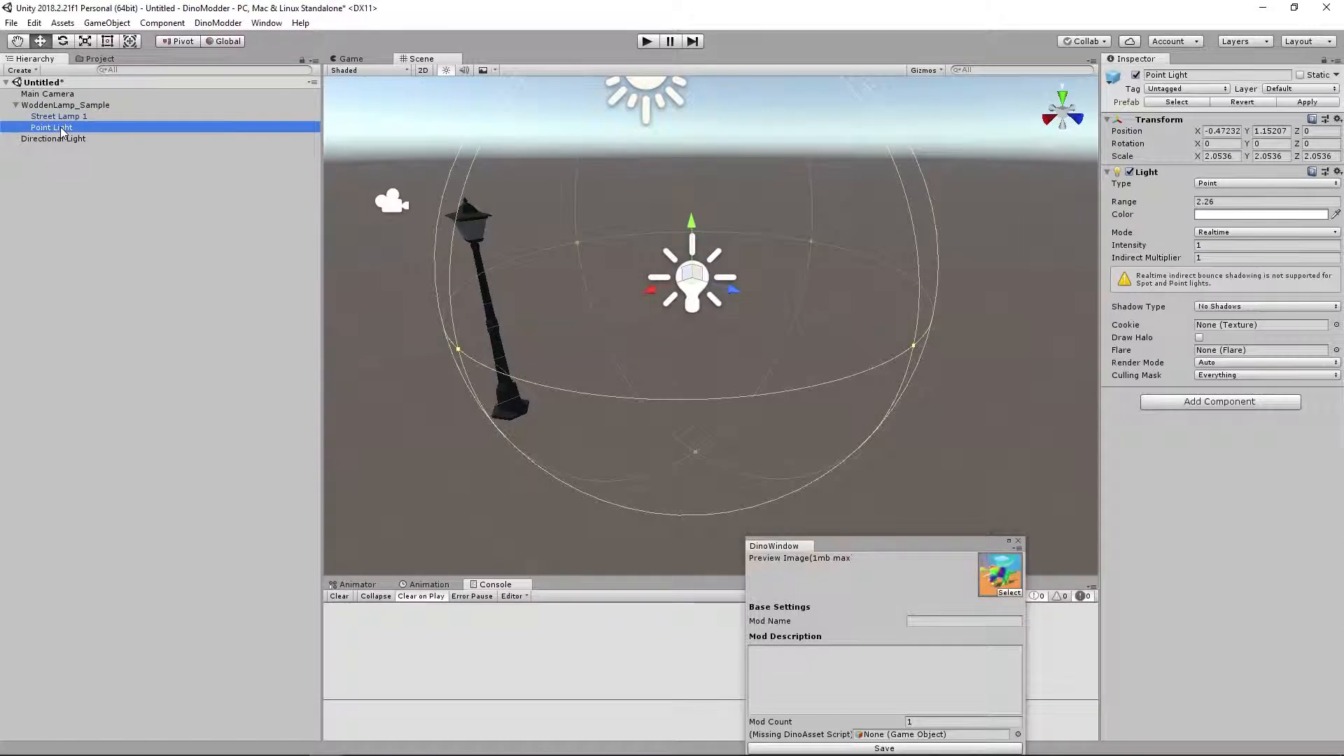
# Set the position of Street Lamp 1 to 0, 0, 0 within its parent.
pyautogui.click(58, 116)
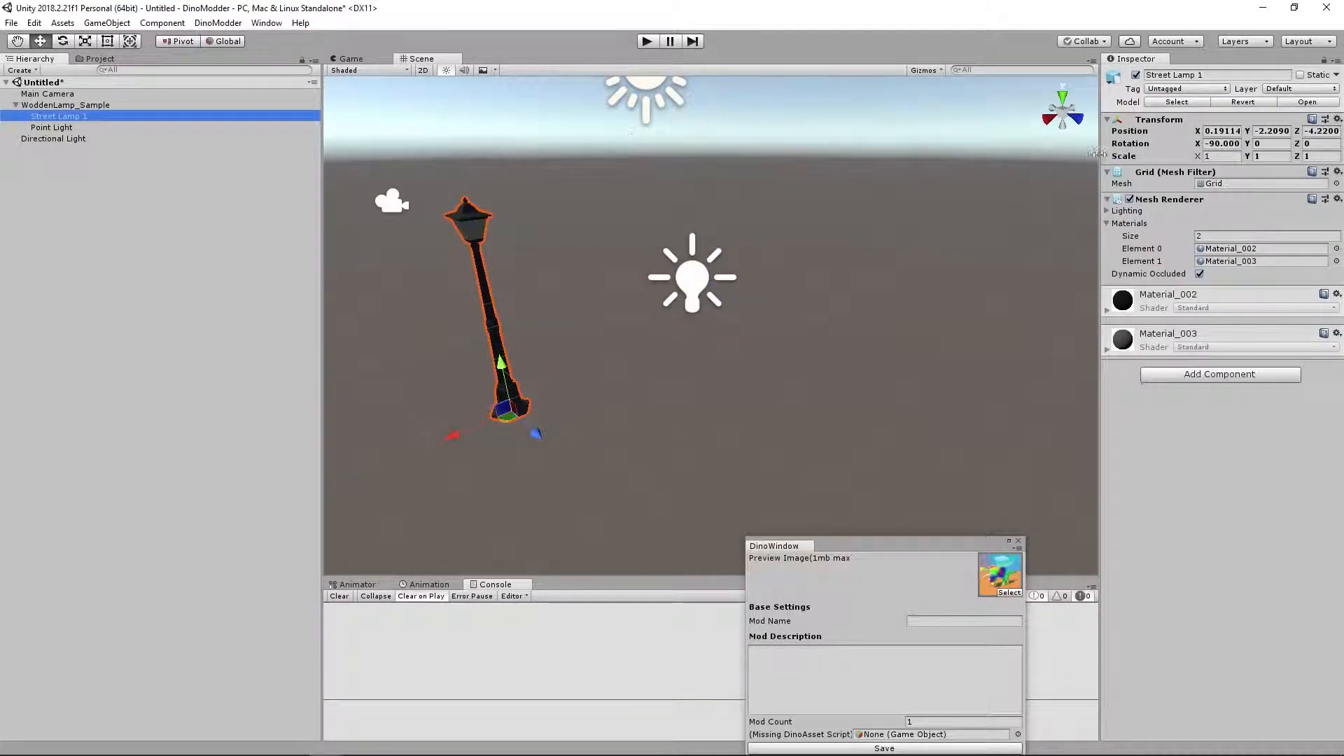
pyautogui.click(1221, 131)
pyautogui.write('0')
pyautogui.press('Tab')
pyautogui.write('0')
pyautogui.press('Tab')
pyautogui.write('0')
pyautogui.moveTo(586, 198); pyautogui.dragTo(546, 378, button='middle')
pyautogui.moveTo(613, 292); pyautogui.dragTo(618, 329, button='right')
pyautogui.moveTo(618, 329); pyautogui.dragTo(613, 273, button='middle')
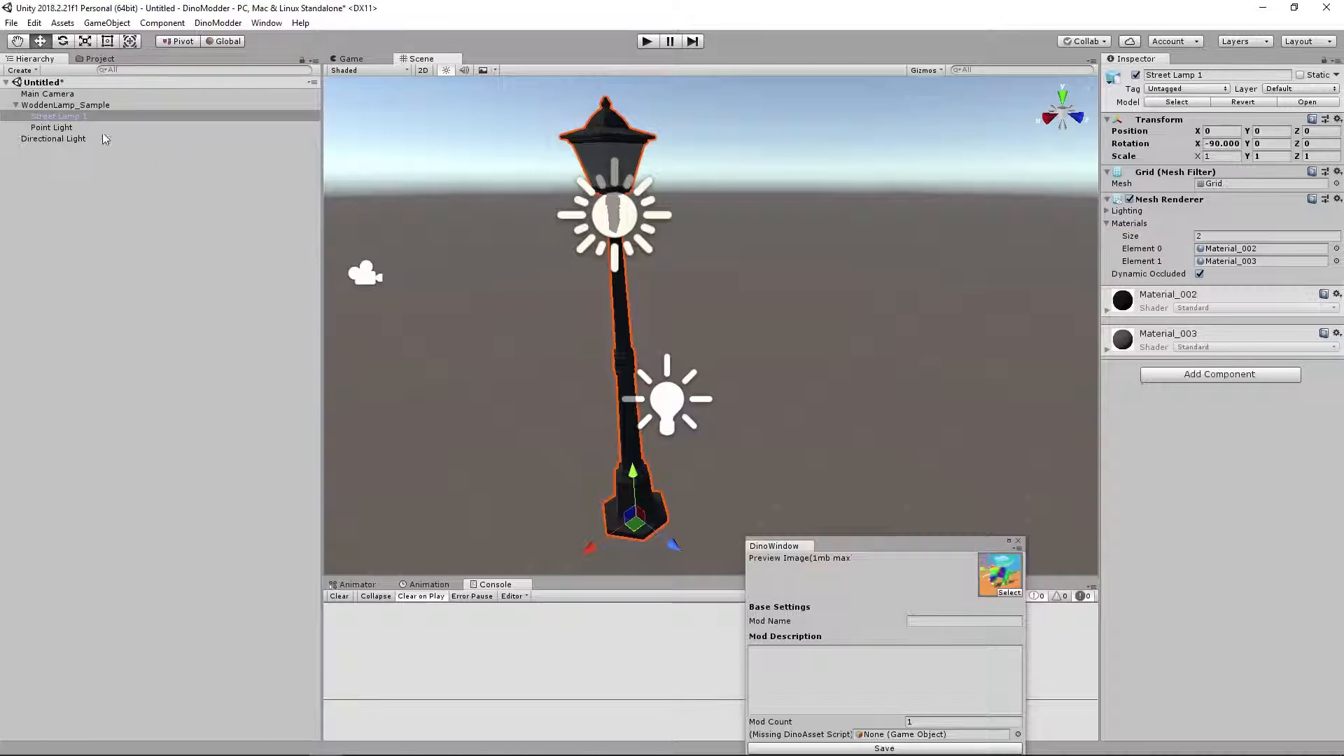
# Centre the Point Light on the lamp post at X 0 and raise it into the lantern head at about Y 3.52.
pyautogui.click(62, 129)
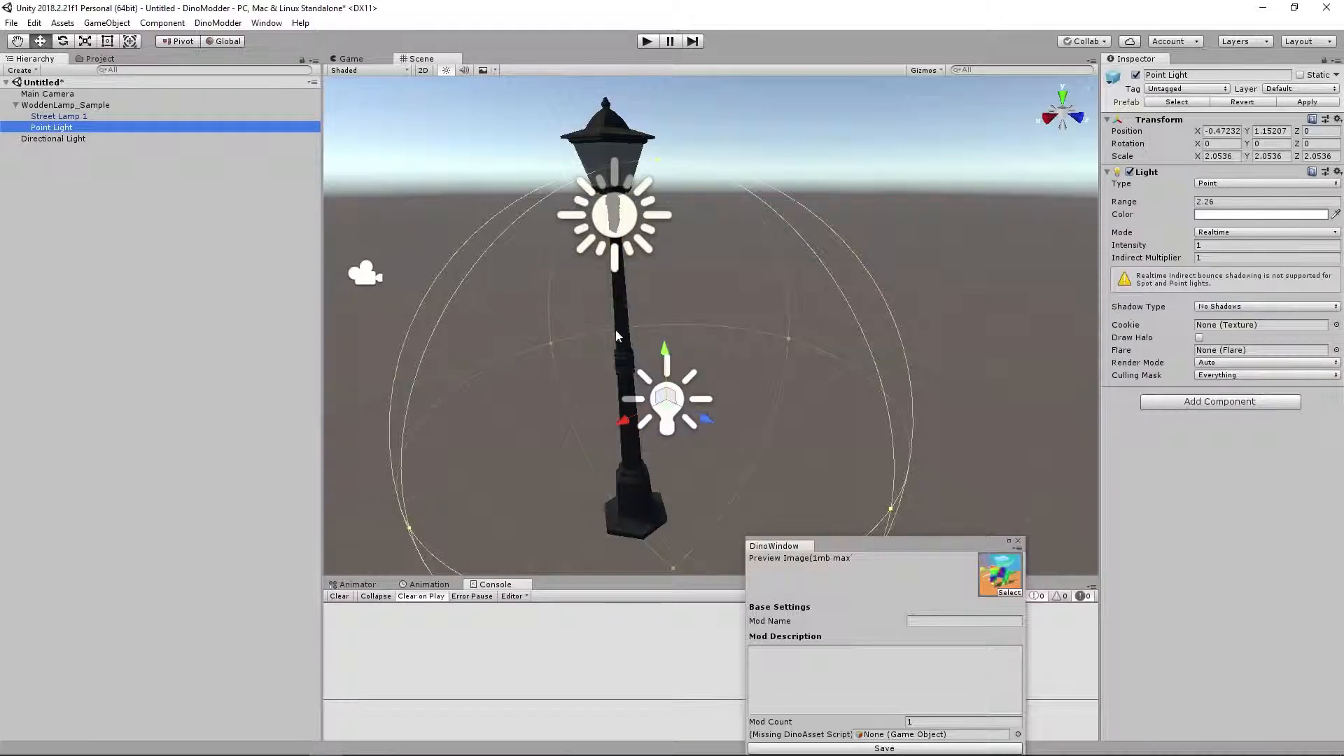
pyautogui.click(1224, 130)
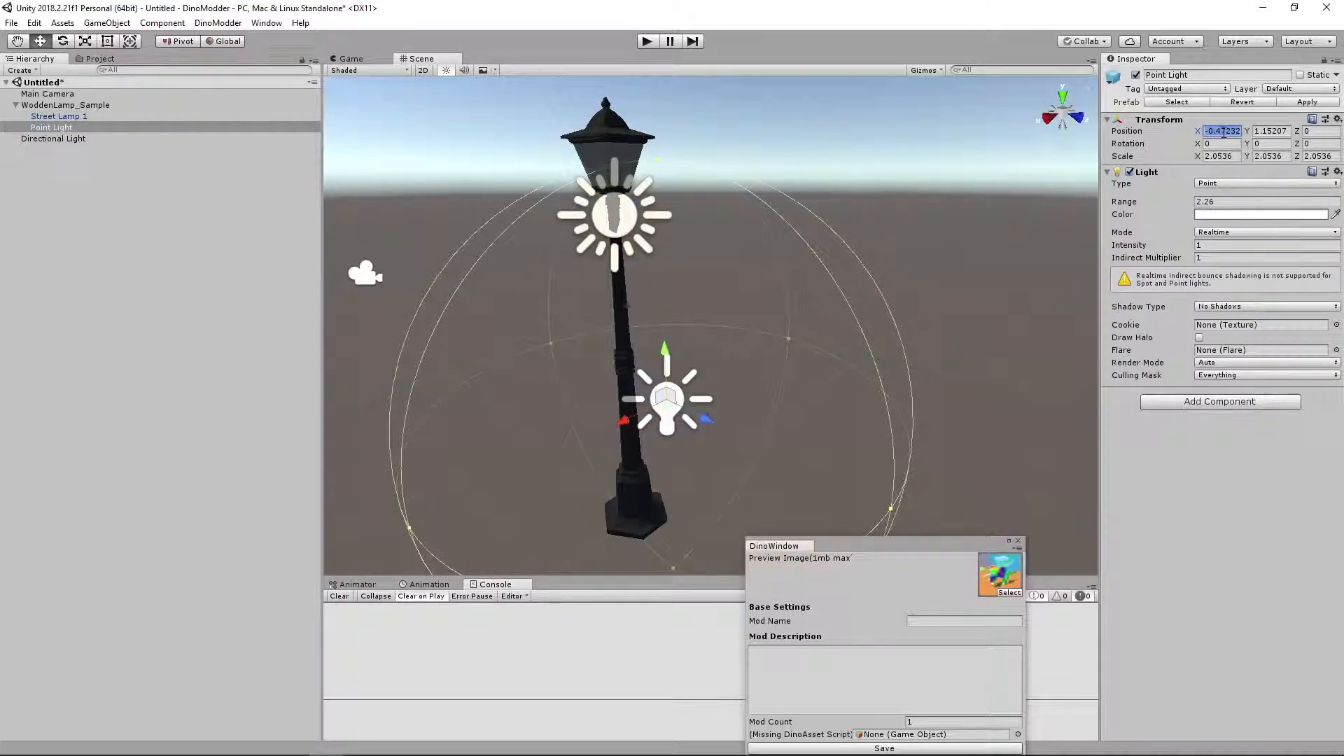
pyautogui.write('0')
pyautogui.click(1267, 133)
pyautogui.write('0')
pyautogui.moveTo(645, 420); pyautogui.dragTo(662, 361, button='middle')
pyautogui.moveTo(649, 417); pyautogui.dragTo(624, 85)
pyautogui.moveTo(625, 91); pyautogui.dragTo(614, 186, button='middle')
pyautogui.moveTo(615, 138); pyautogui.dragTo(613, 121)
pyautogui.keyDown('alt'); pyautogui.moveTo(651, 241); pyautogui.dragTo(665, 273); pyautogui.keyUp('alt')
pyautogui.moveTo(666, 273); pyautogui.dragTo(650, 245, button='middle')
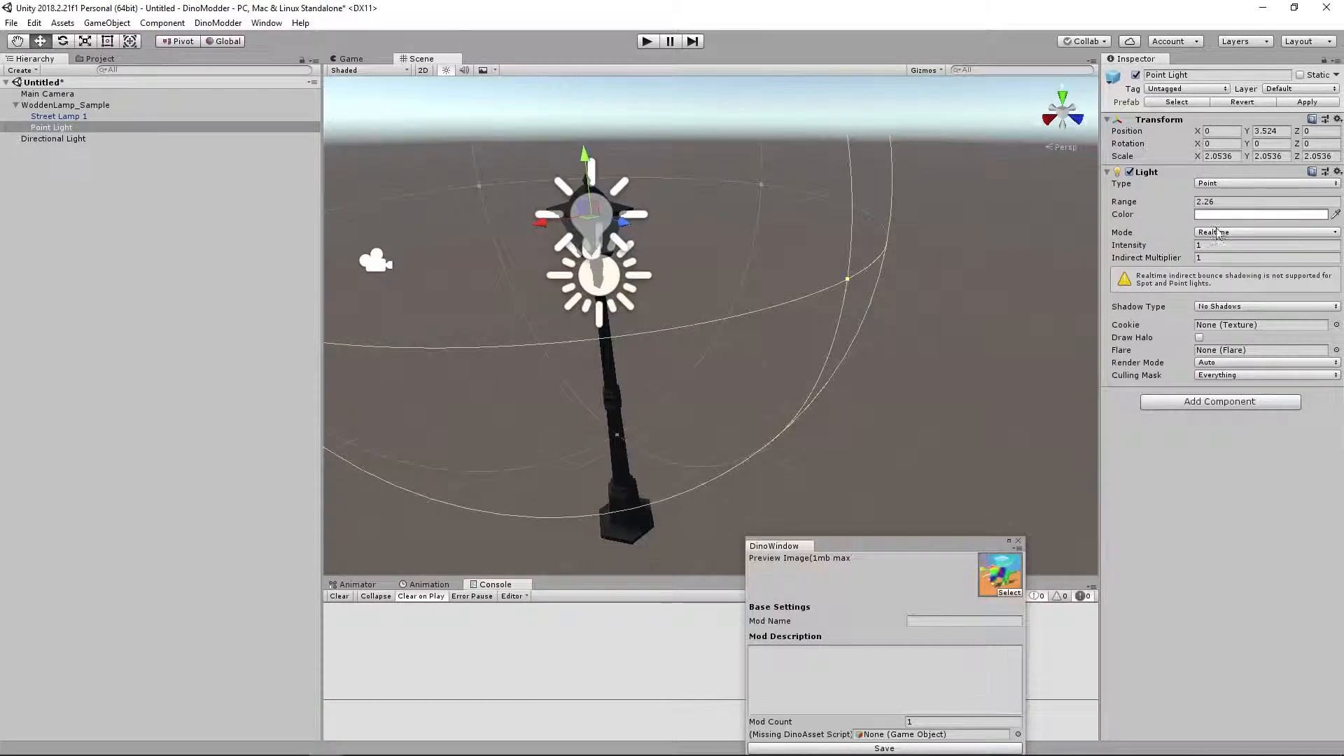
# Change the Point Light's color to yellow, F8FF00.
pyautogui.click(1226, 214)
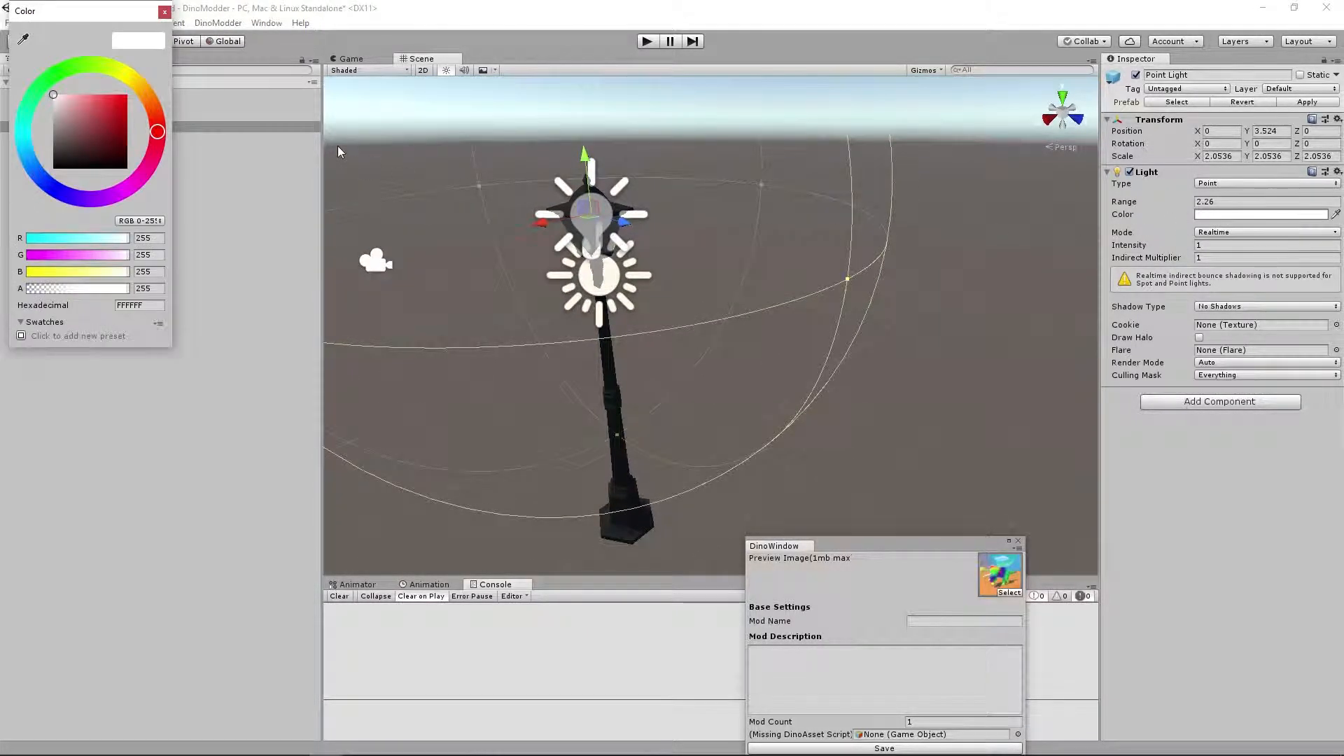
pyautogui.click(121, 72)
pyautogui.click(127, 95)
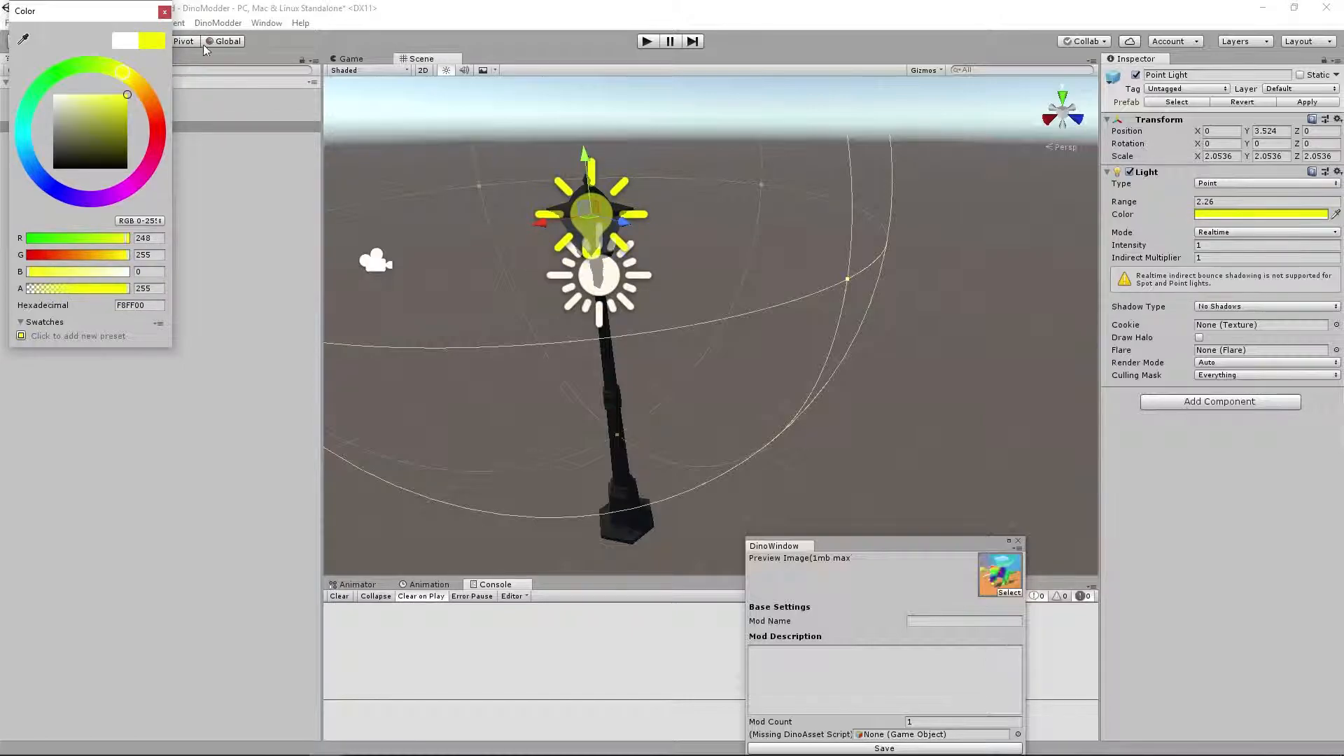
pyautogui.click(164, 11)
# Set the Point Light's range to 10 and its intensity to 1.6.
pyautogui.click(1230, 201)
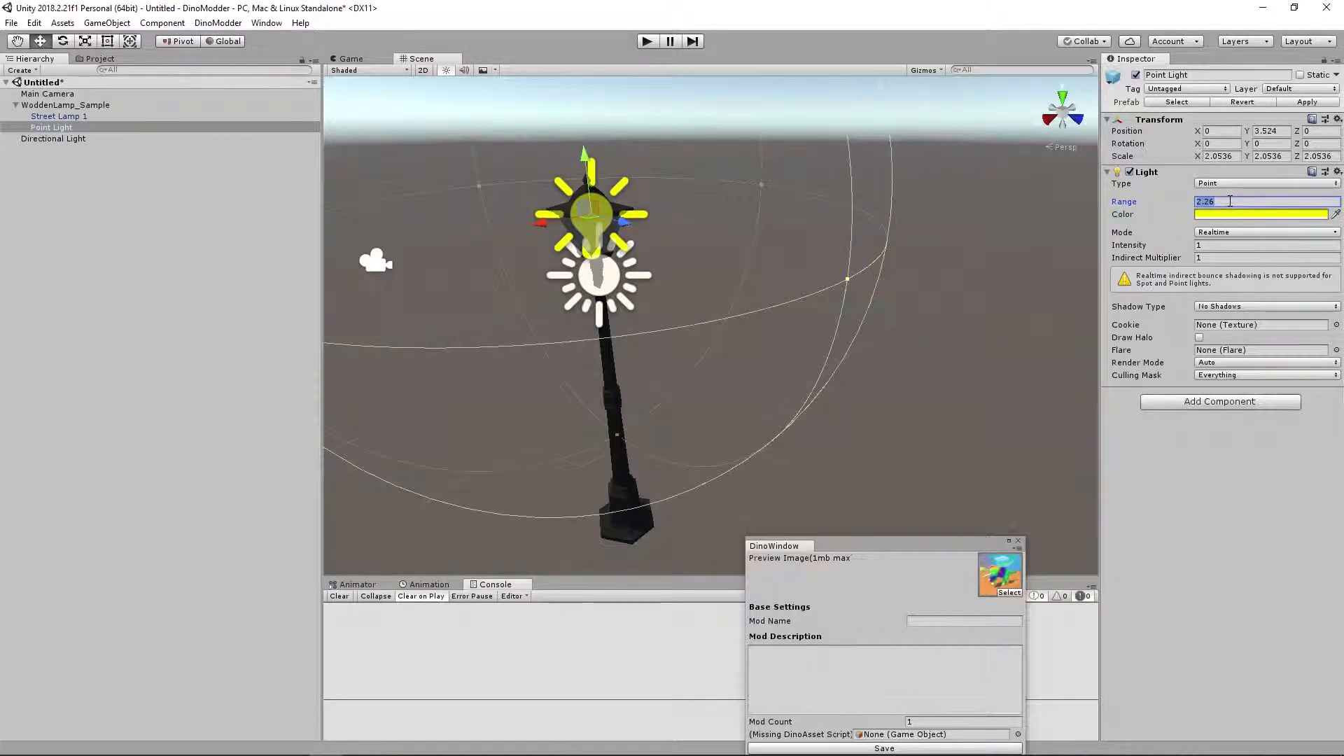
pyautogui.write('10')
pyautogui.click(1212, 246)
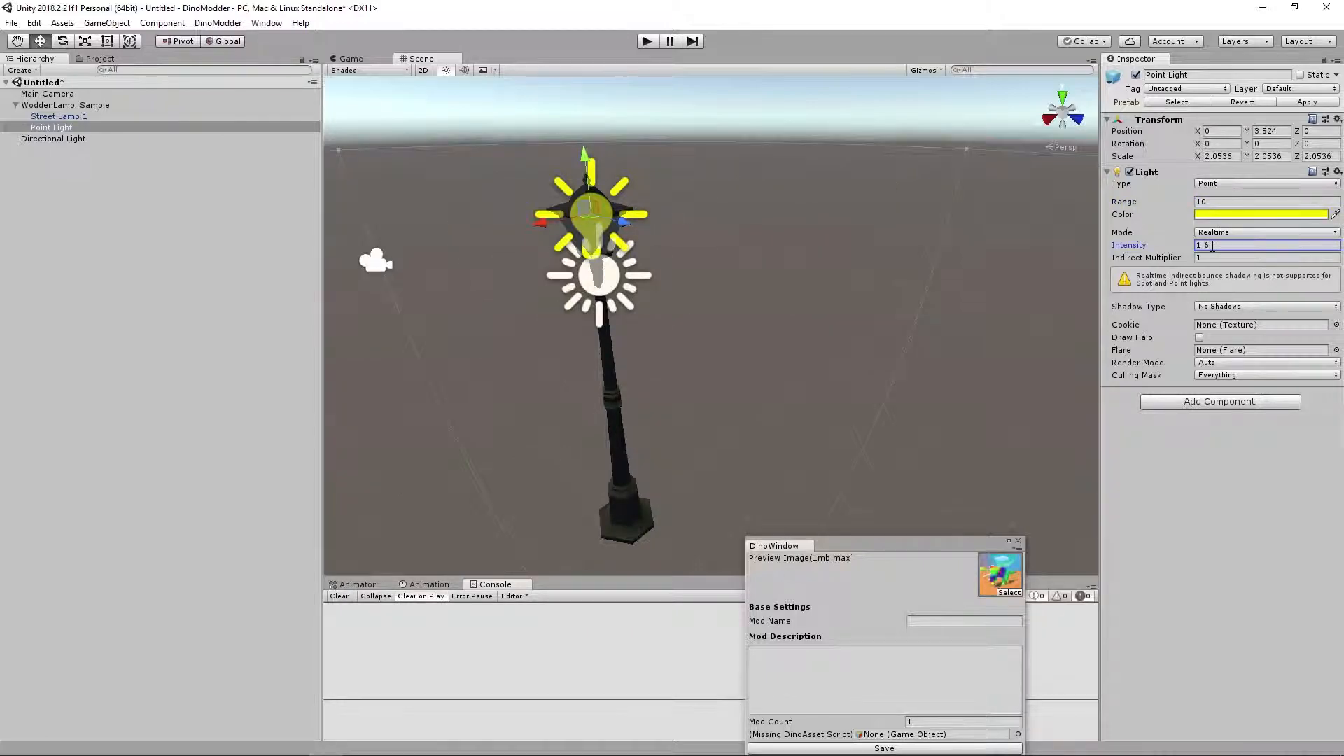
pyautogui.scroll(-10, 746, 264)
pyautogui.moveTo(694, 333); pyautogui.dragTo(694, 346, button='middle')
pyautogui.hotkey('ctrl', 's')
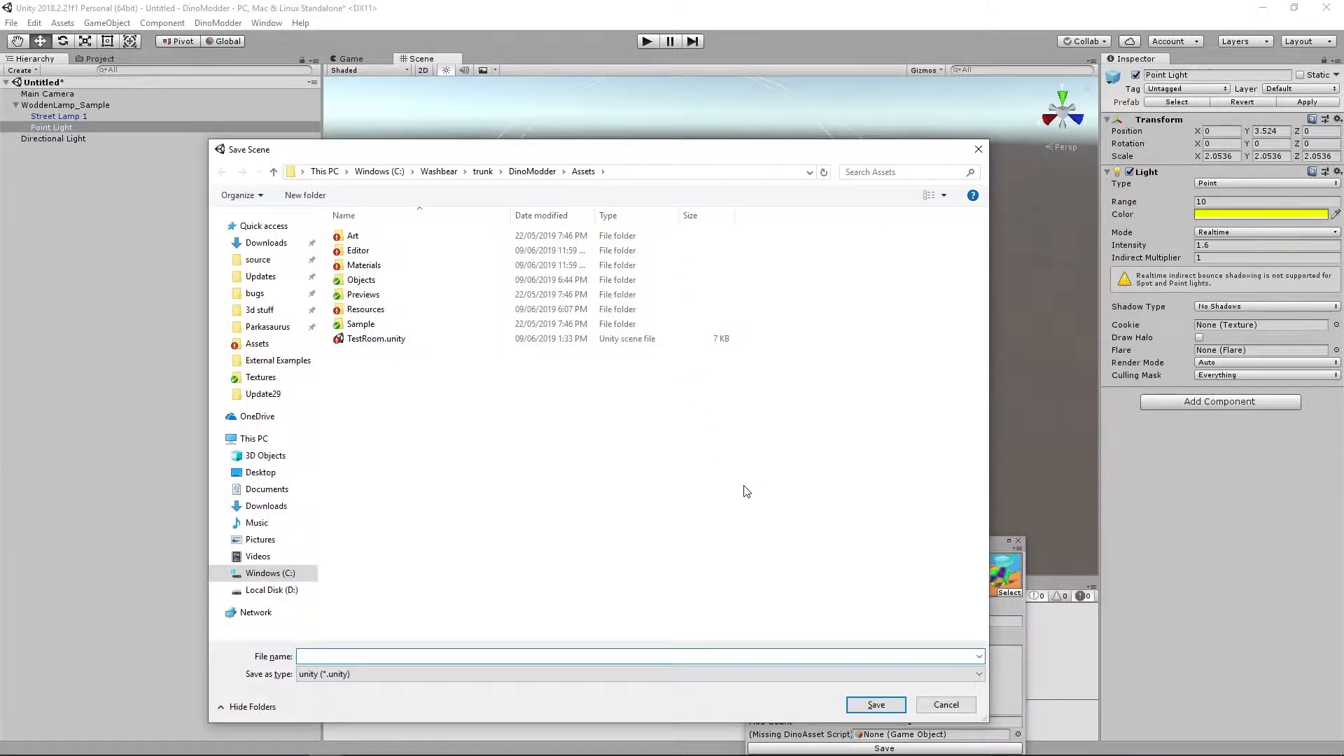
pyautogui.press('Escape')
pyautogui.scroll(10, 667, 309)
pyautogui.scroll(4, 668, 312)
pyautogui.moveTo(667, 312); pyautogui.dragTo(690, 278, button='middle')
pyautogui.keyDown('alt'); pyautogui.moveTo(689, 279); pyautogui.dragTo(678, 303); pyautogui.keyUp('alt')
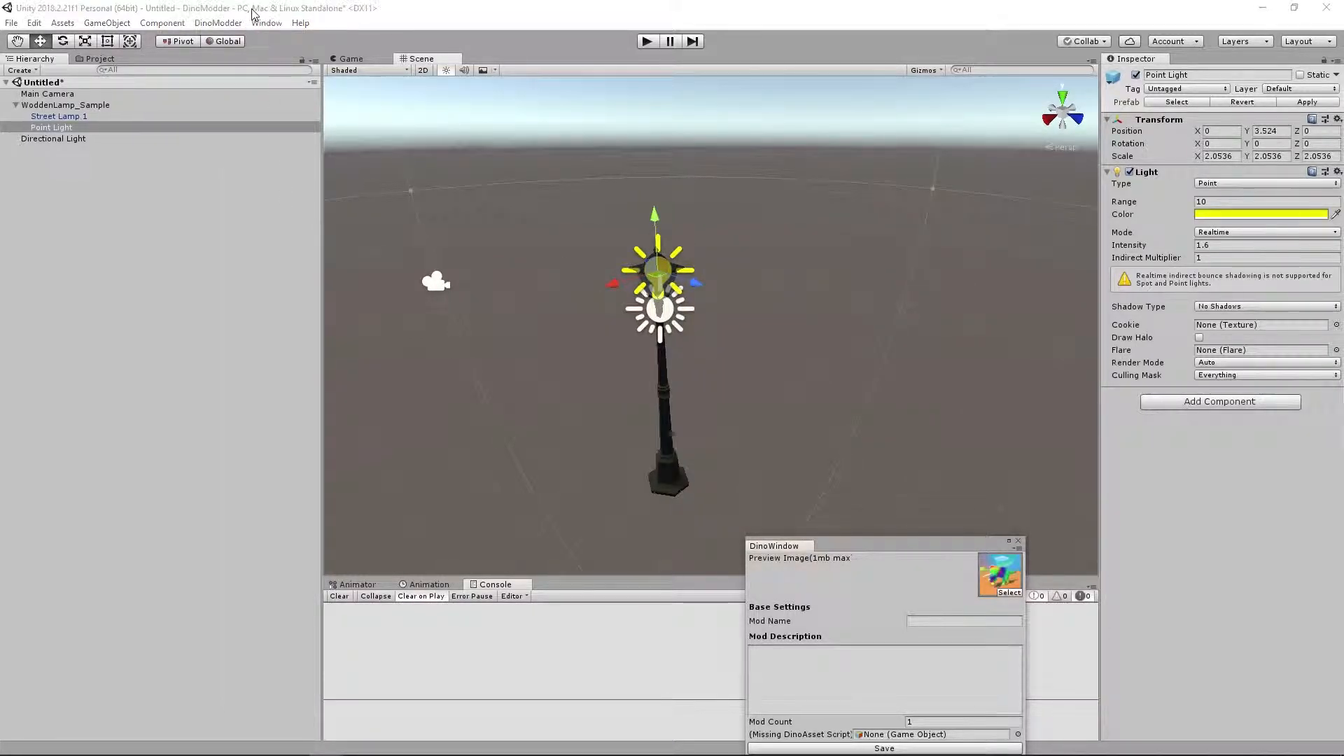
pyautogui.hotkey('ctrl', 's')
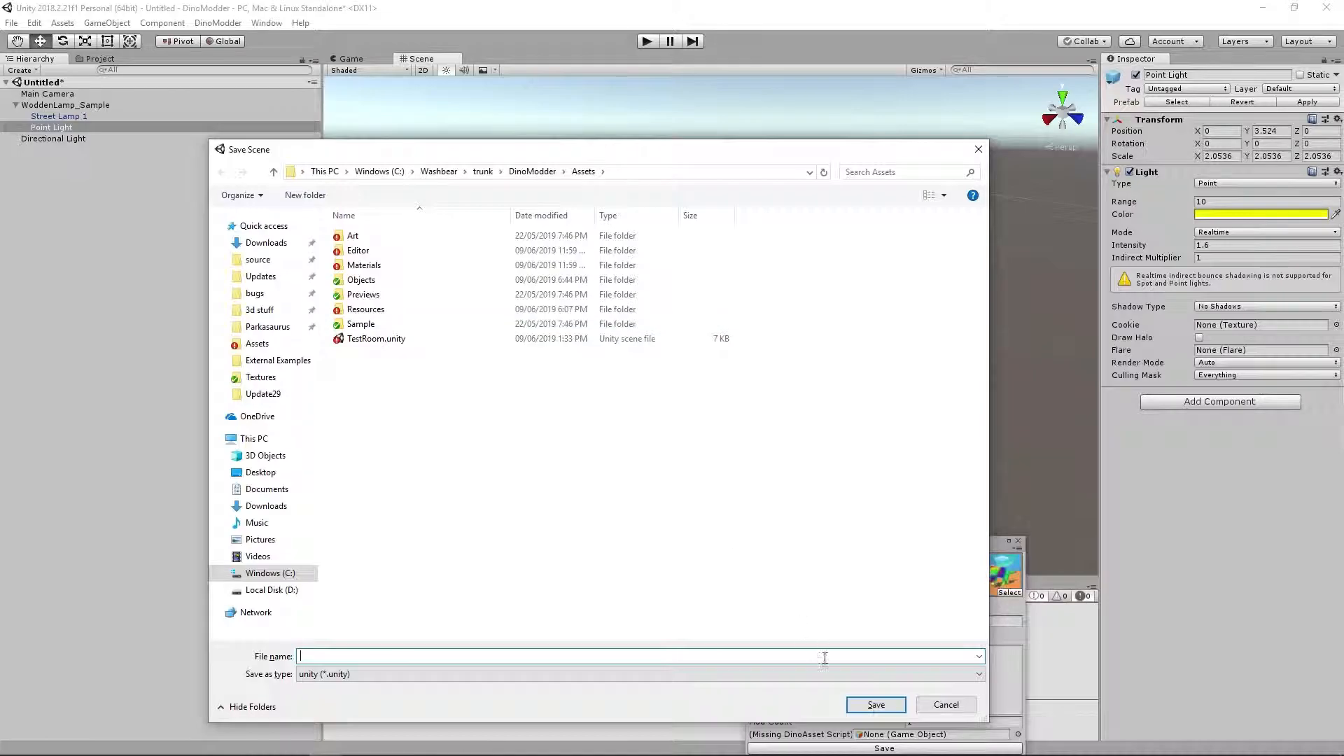
pyautogui.click(944, 708)
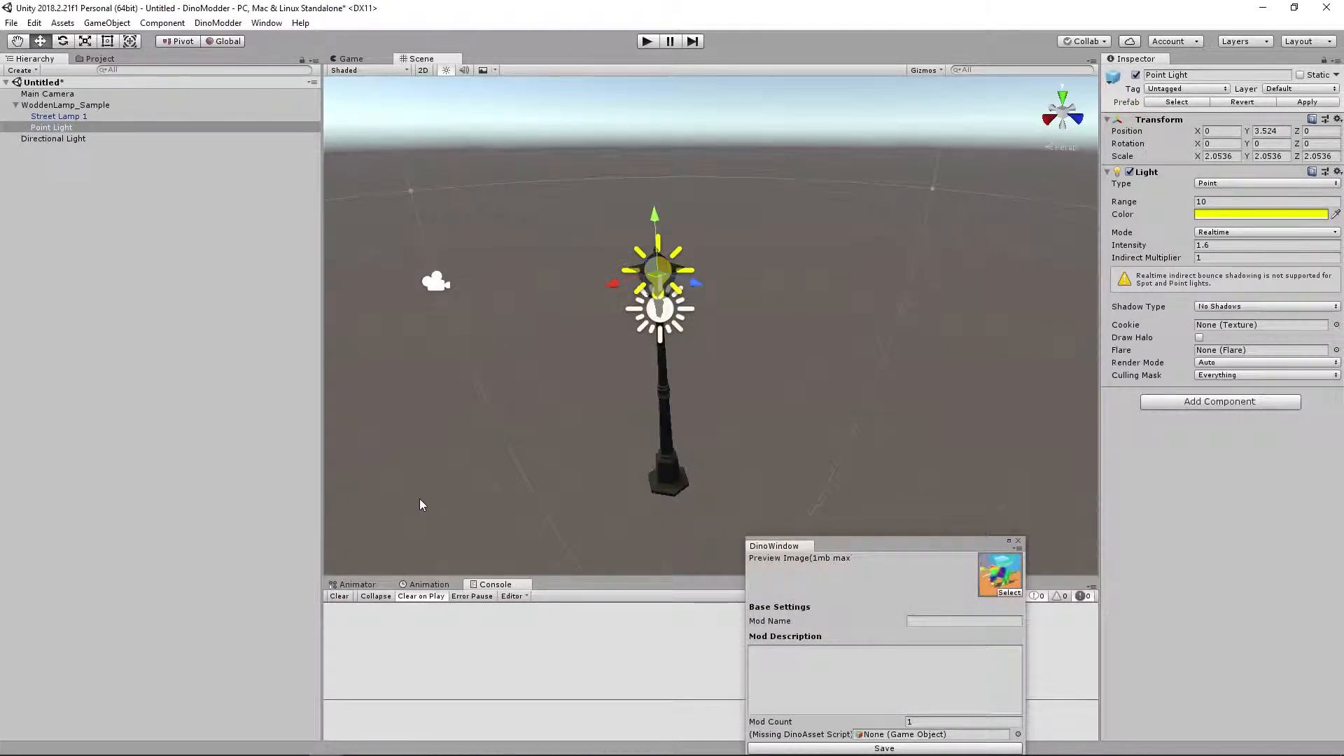
pyautogui.moveTo(593, 359); pyautogui.dragTo(598, 355, button='middle')
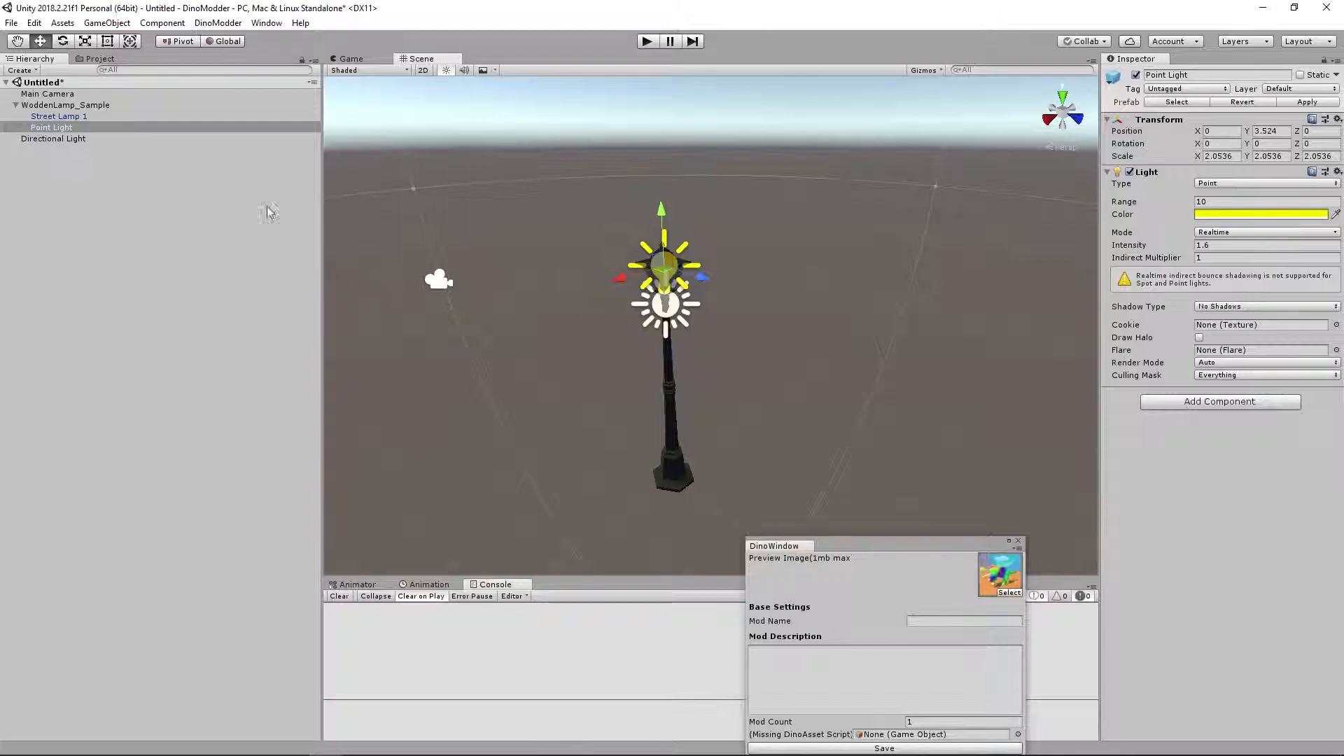
# Deactivate the lamp's Point Light object.
pyautogui.click(68, 117)
pyautogui.scroll(3, 560, 307)
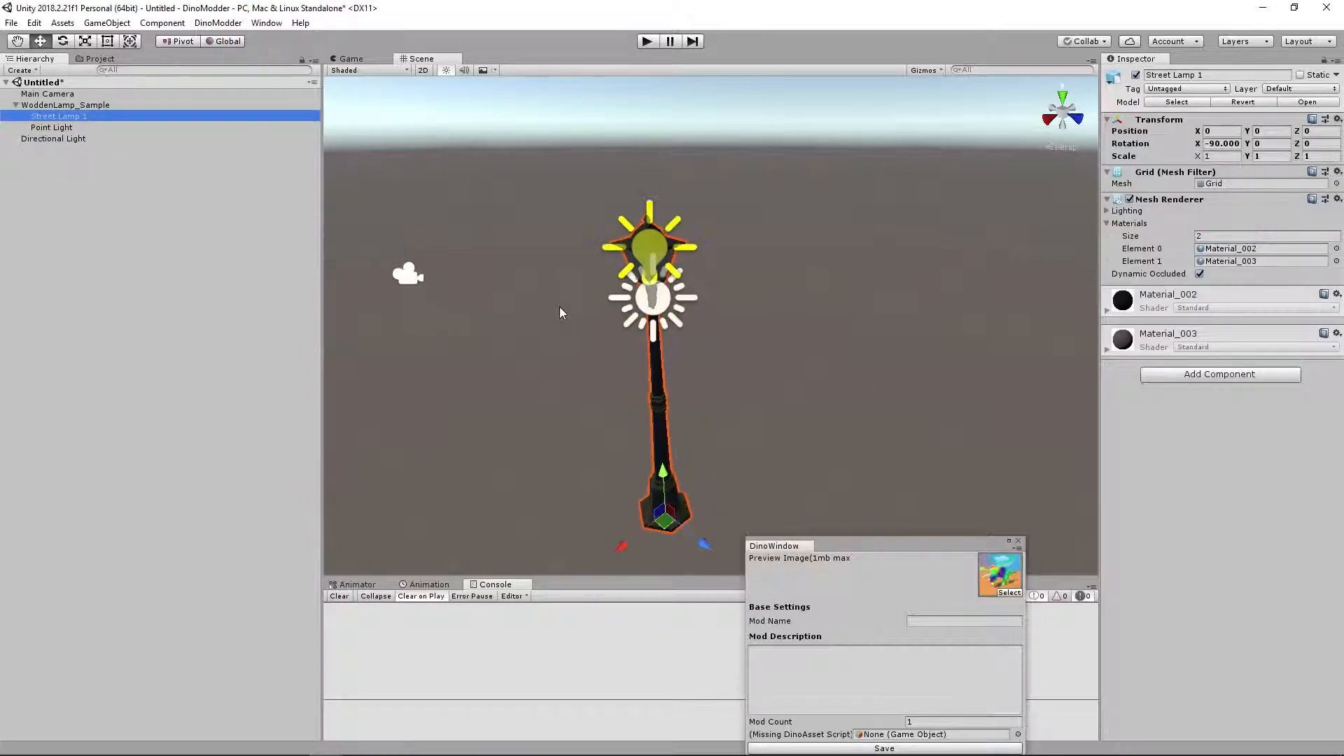
pyautogui.scroll(1, 560, 309)
pyautogui.click(60, 128)
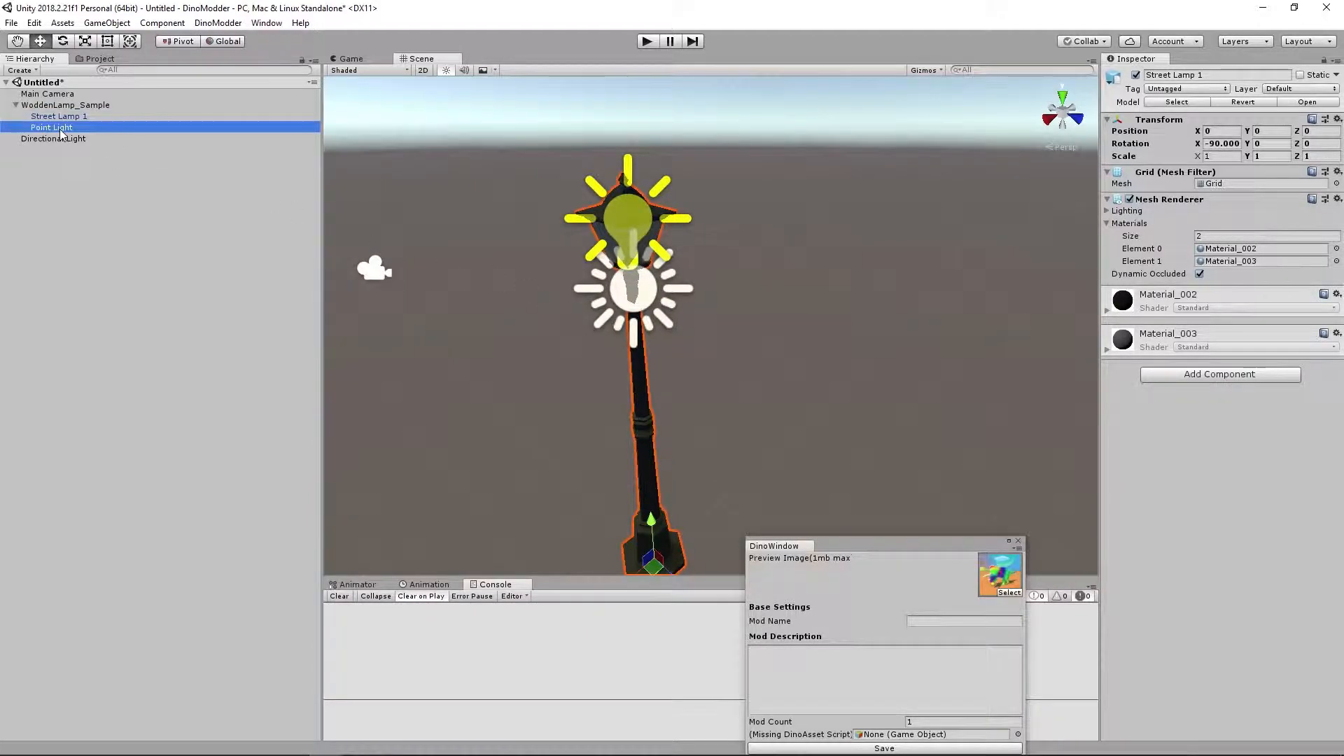
pyautogui.click(1136, 75)
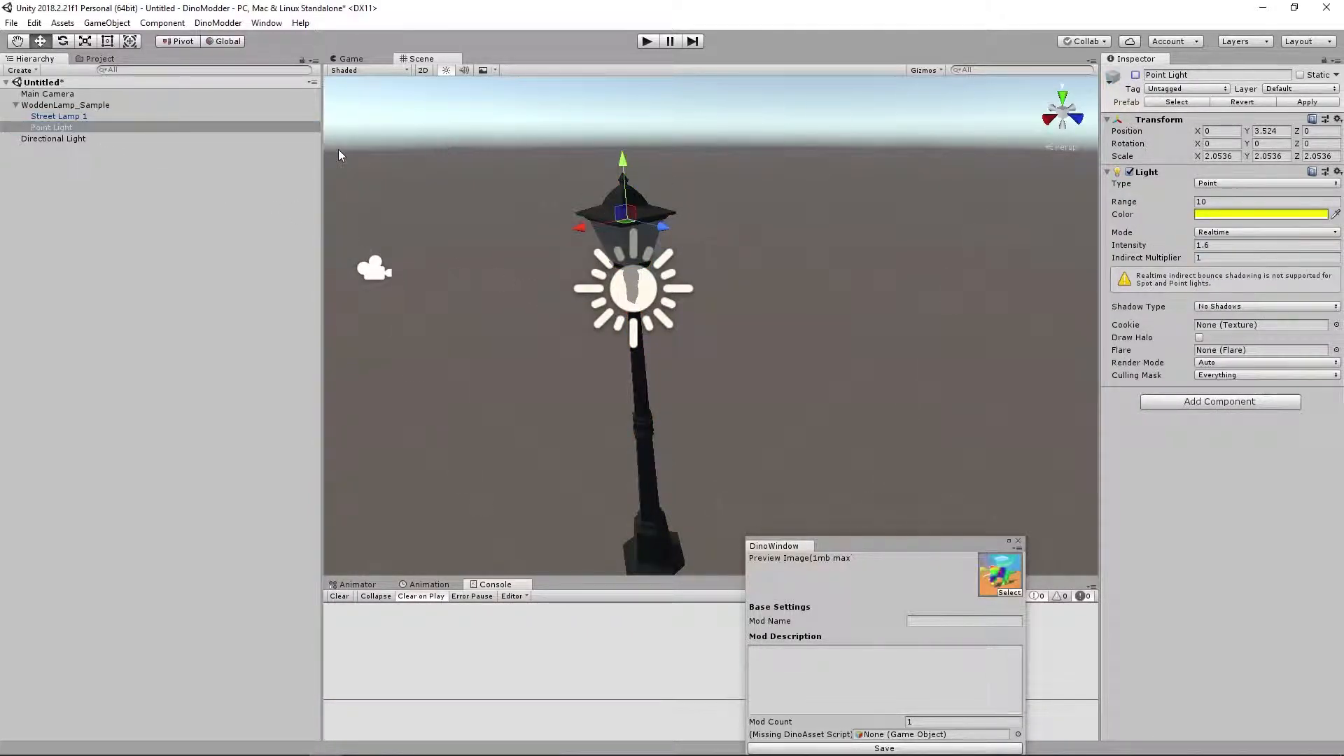
pyautogui.scroll(-1, 456, 238)
# Examine the two materials assigned to Street Lamp 1 and inspect the Material_002 asset's settings.
pyautogui.click(56, 117)
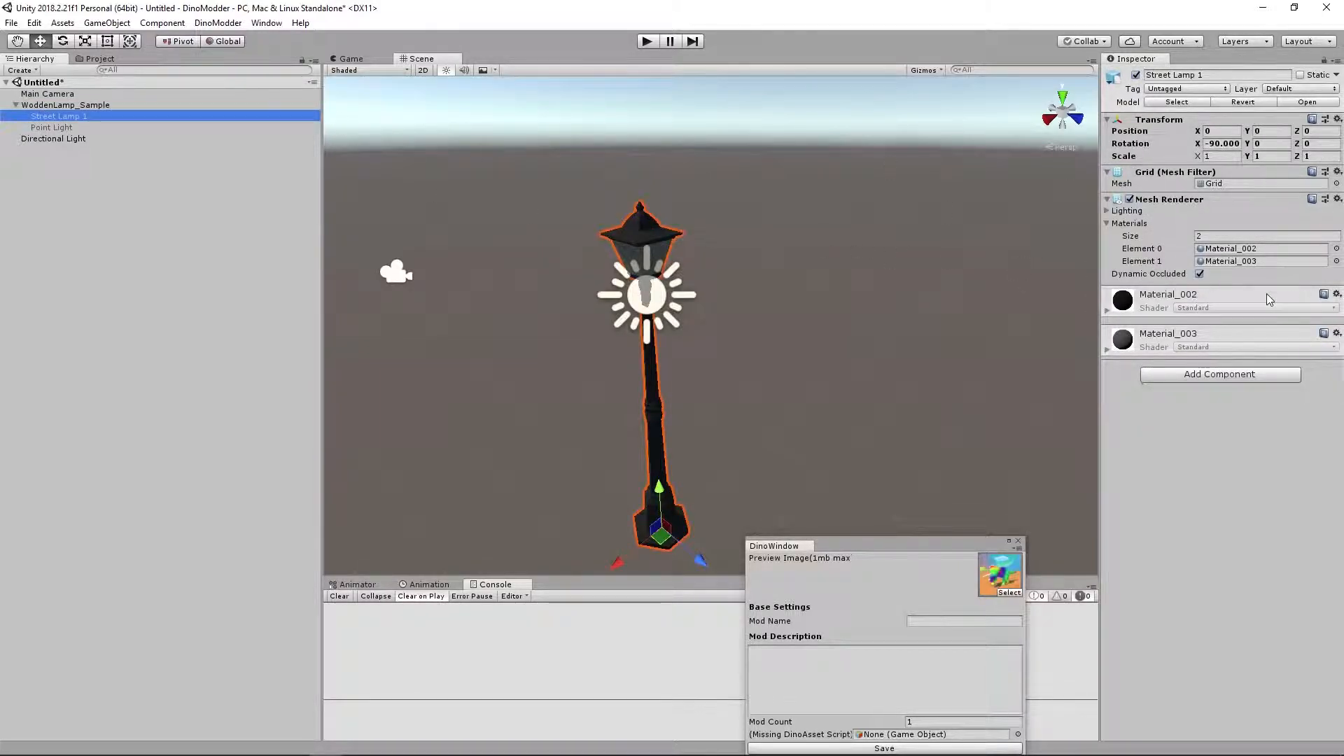
pyautogui.click(1219, 251)
pyautogui.moveTo(758, 279); pyautogui.dragTo(785, 237, button='middle')
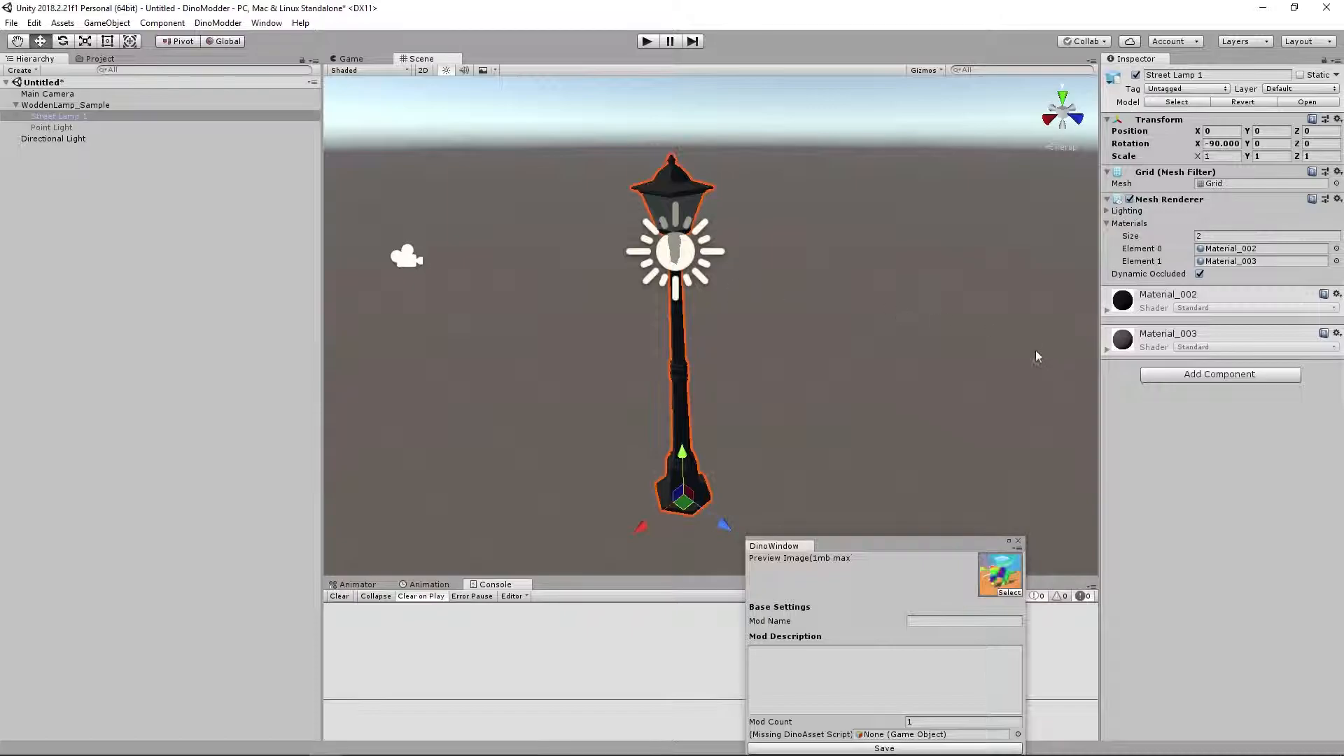
pyautogui.click(1223, 262)
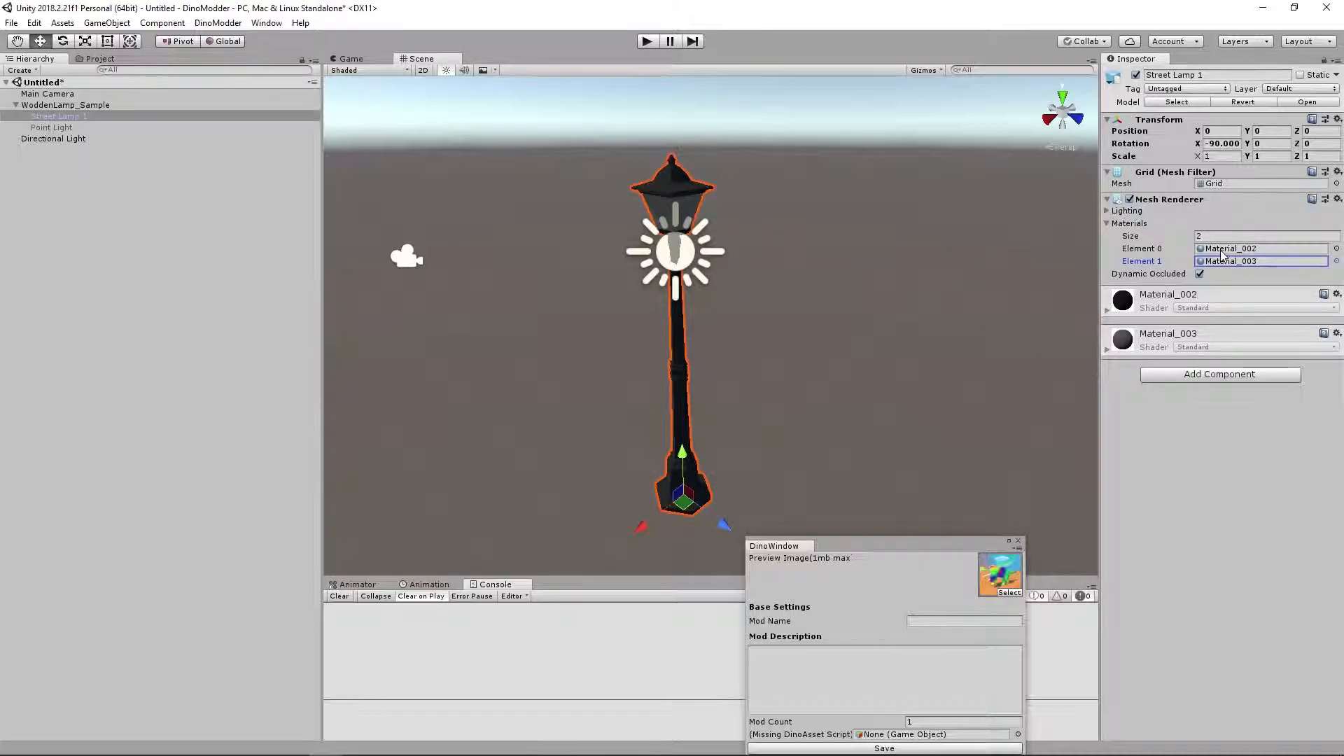
pyautogui.click(1108, 310)
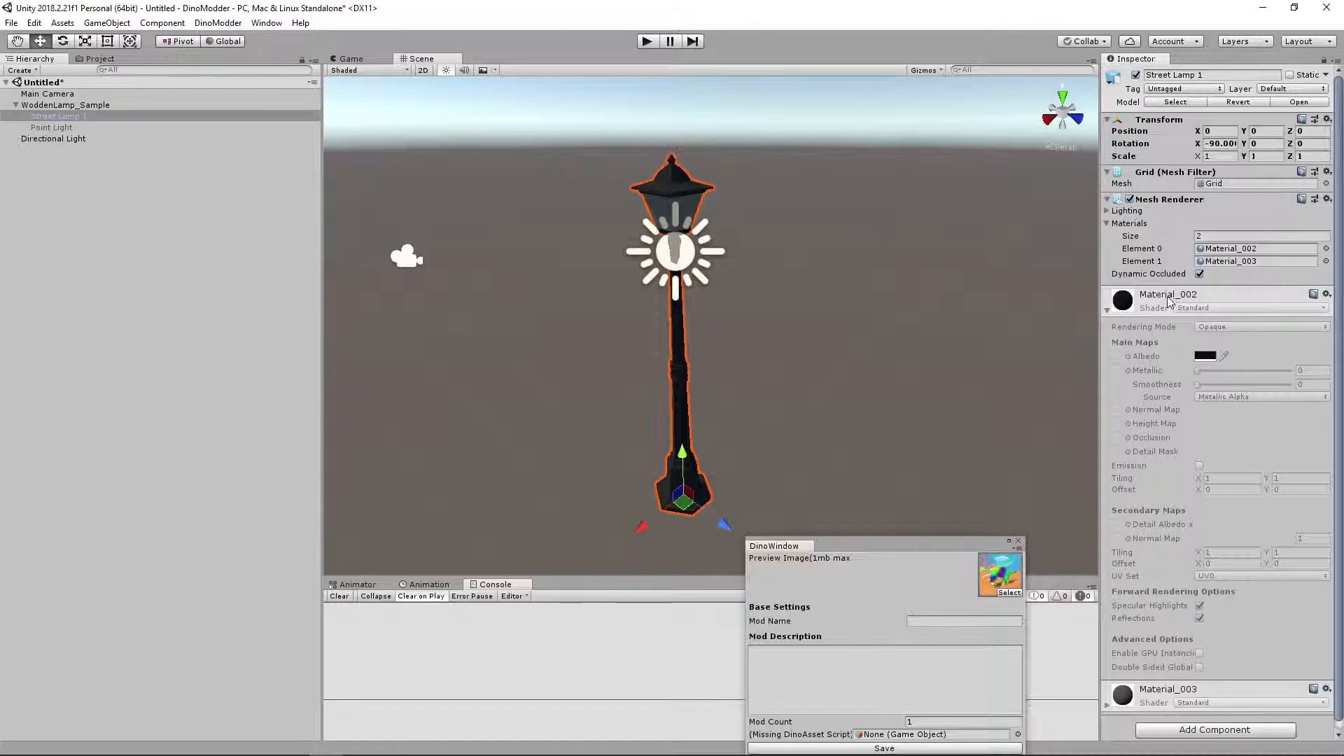
pyautogui.click(1225, 249)
pyautogui.click(98, 58)
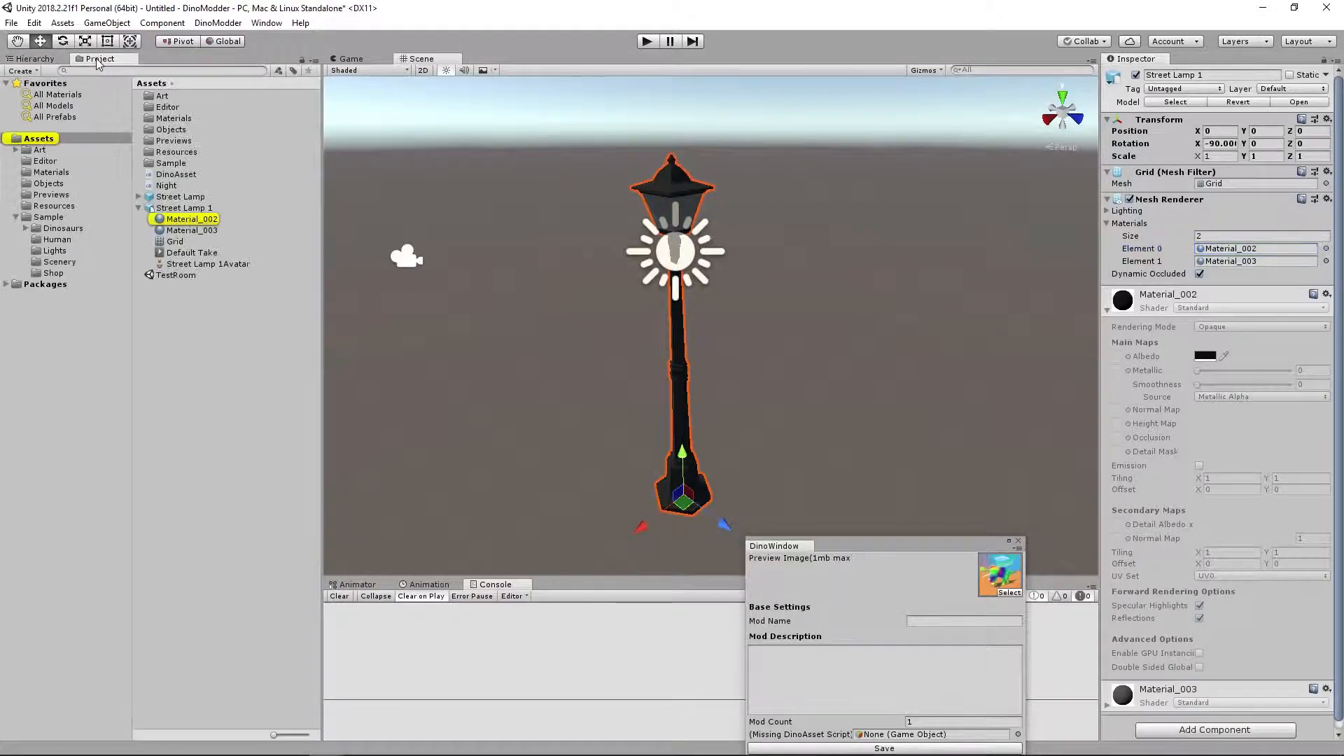
pyautogui.click(190, 220)
pyautogui.click(1203, 134)
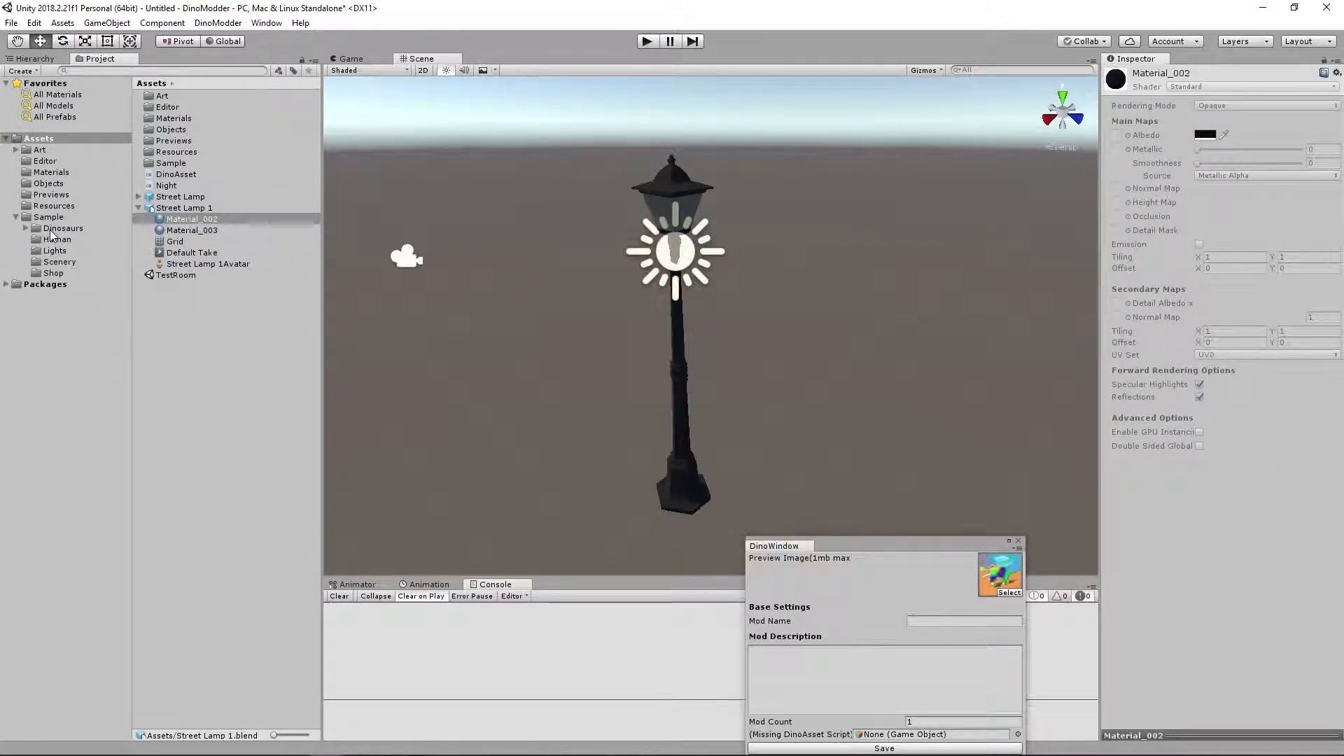
# Review the material slots in Street Lamp 1's Mesh Renderer, including the settings of Material_002 and Material_003.
pyautogui.click(31, 59)
pyautogui.click(42, 104)
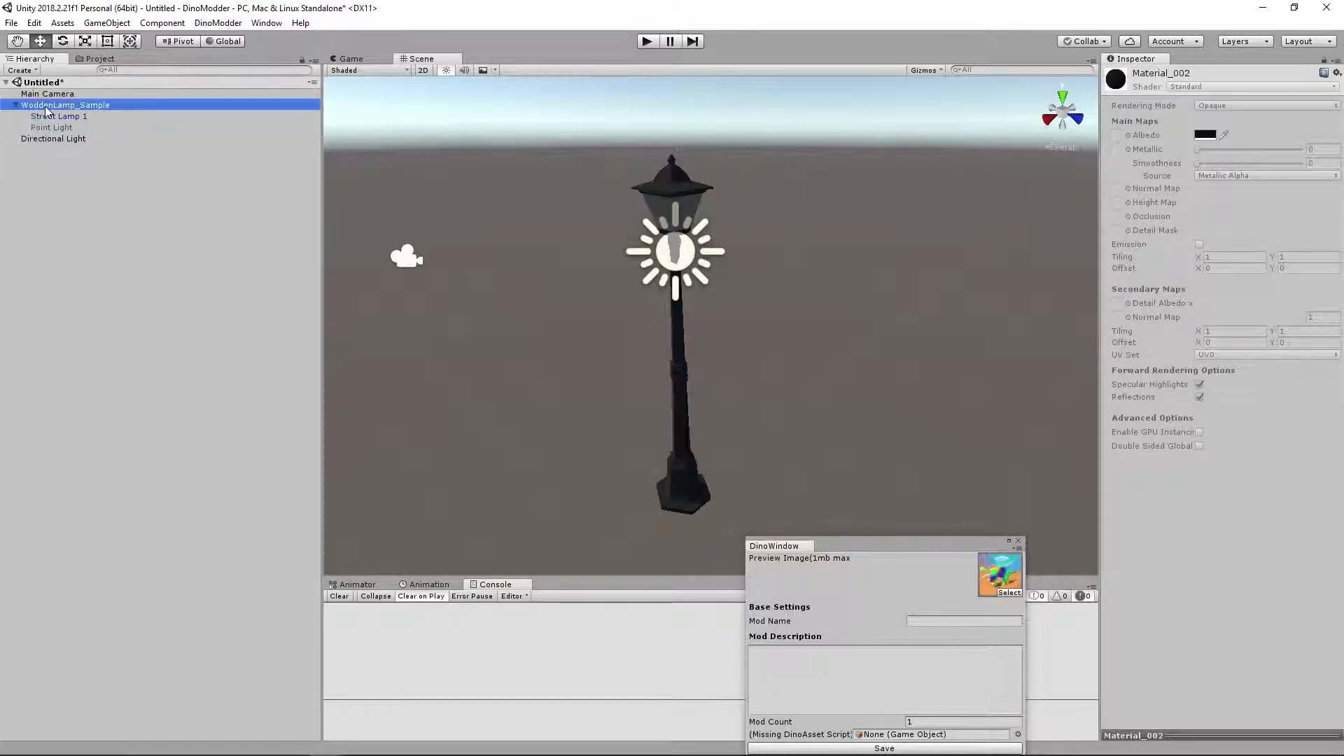
pyautogui.click(49, 117)
pyautogui.click(1250, 249)
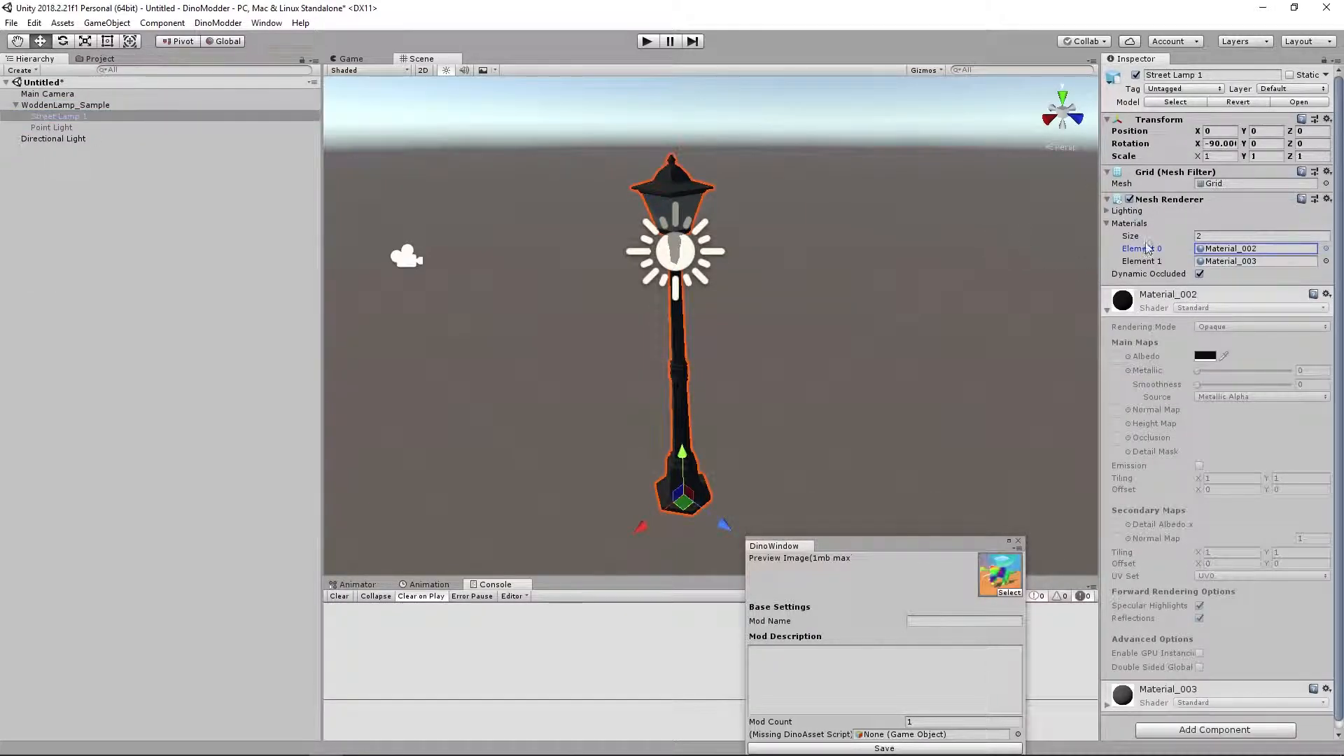
pyautogui.scroll(-1, 1332, 269)
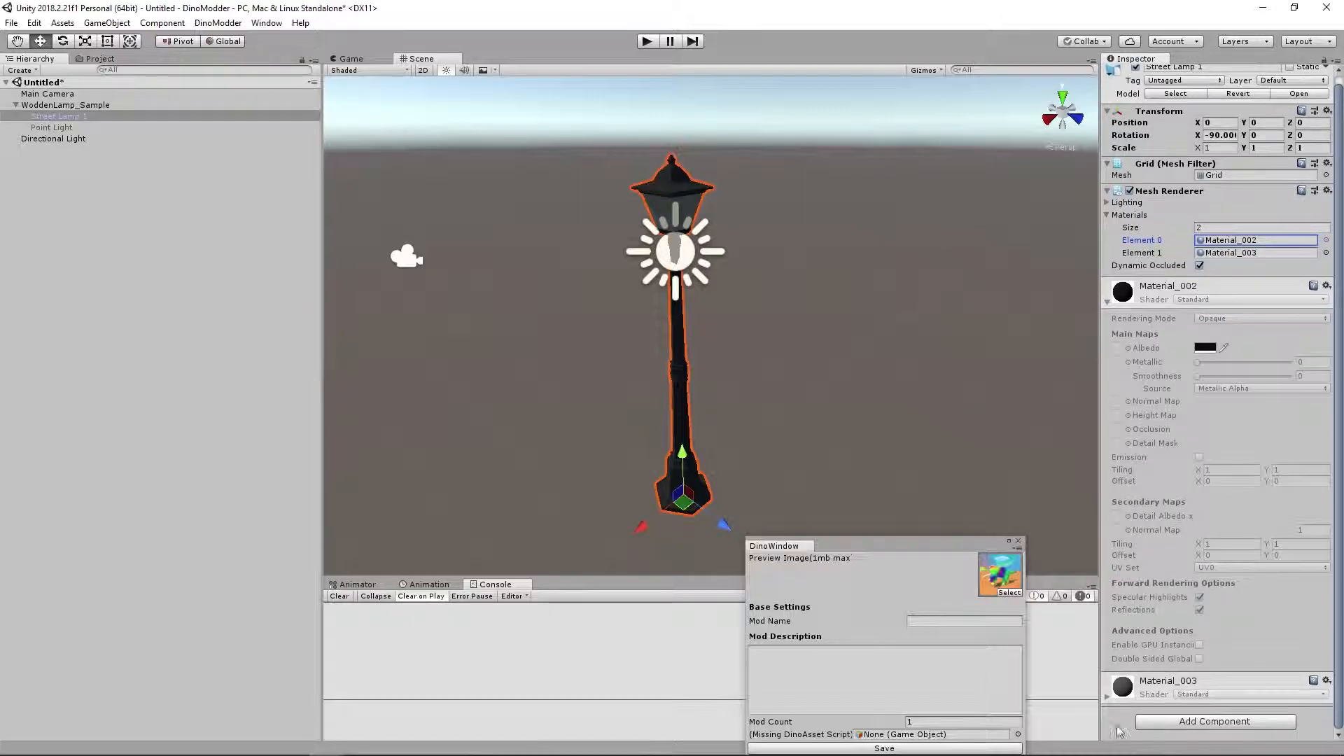
pyautogui.click(1107, 695)
pyautogui.click(1108, 695)
pyautogui.scroll(1, 1148, 136)
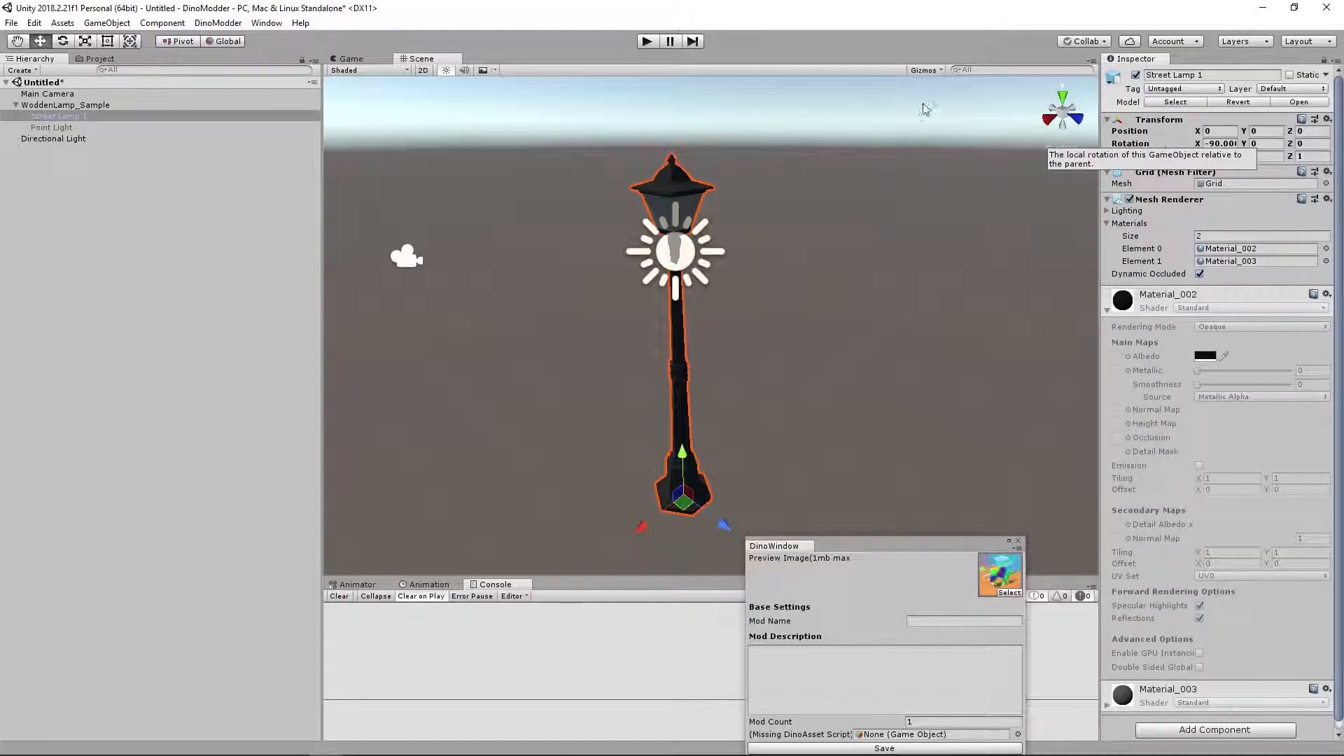
# Dock the Project panel beside the Game and Scene views and rename the WoddenLamp_Sample object to Lamp_HowTo.
pyautogui.click(91, 60)
pyautogui.moveTo(93, 63); pyautogui.dragTo(350, 70)
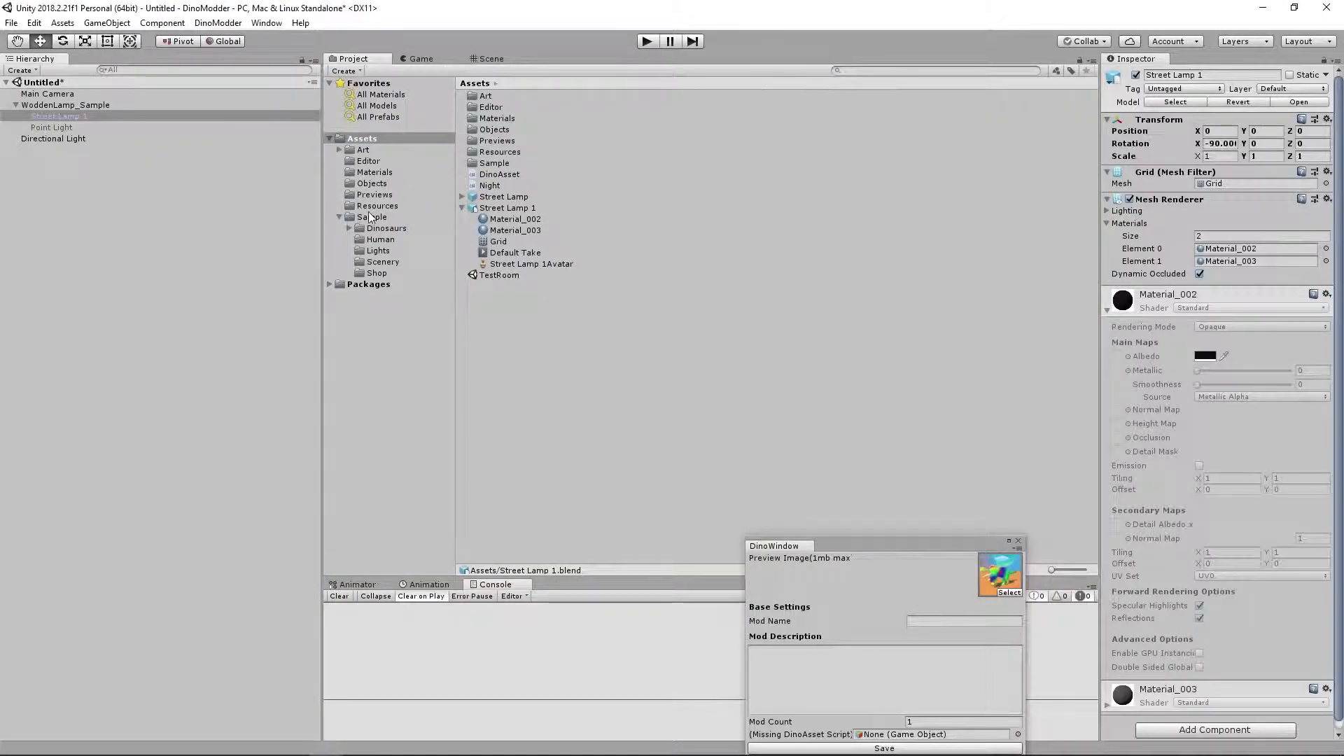
pyautogui.click(38, 106)
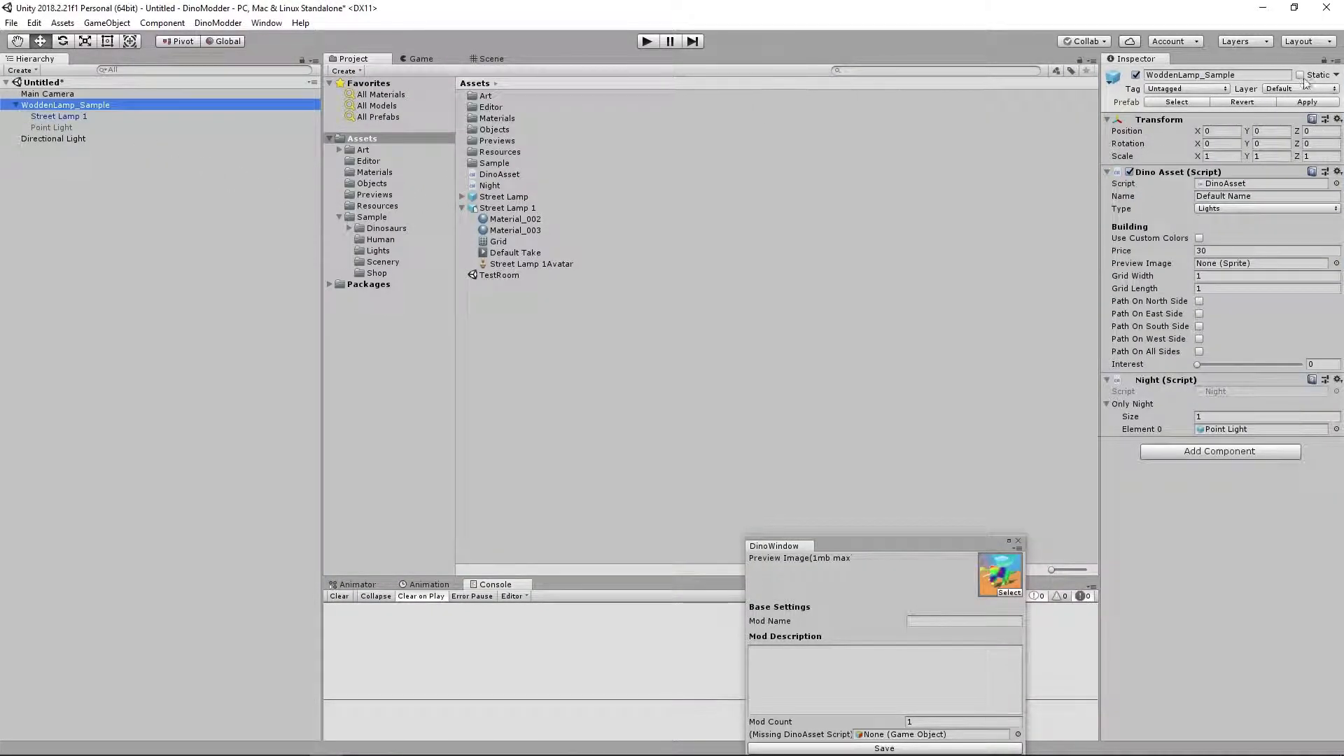
pyautogui.click(1248, 75)
pyautogui.moveTo(1246, 73); pyautogui.dragTo(1066, 56)
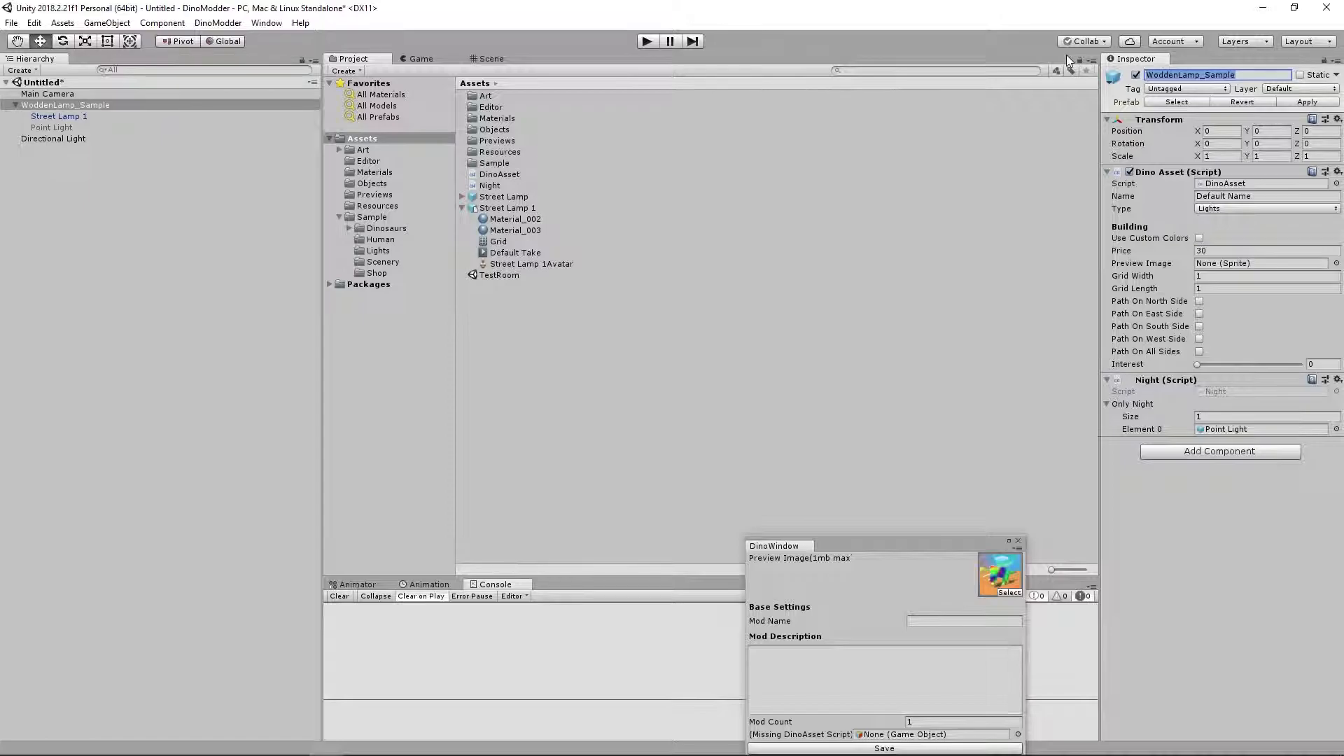
pyautogui.write('Lamp_')
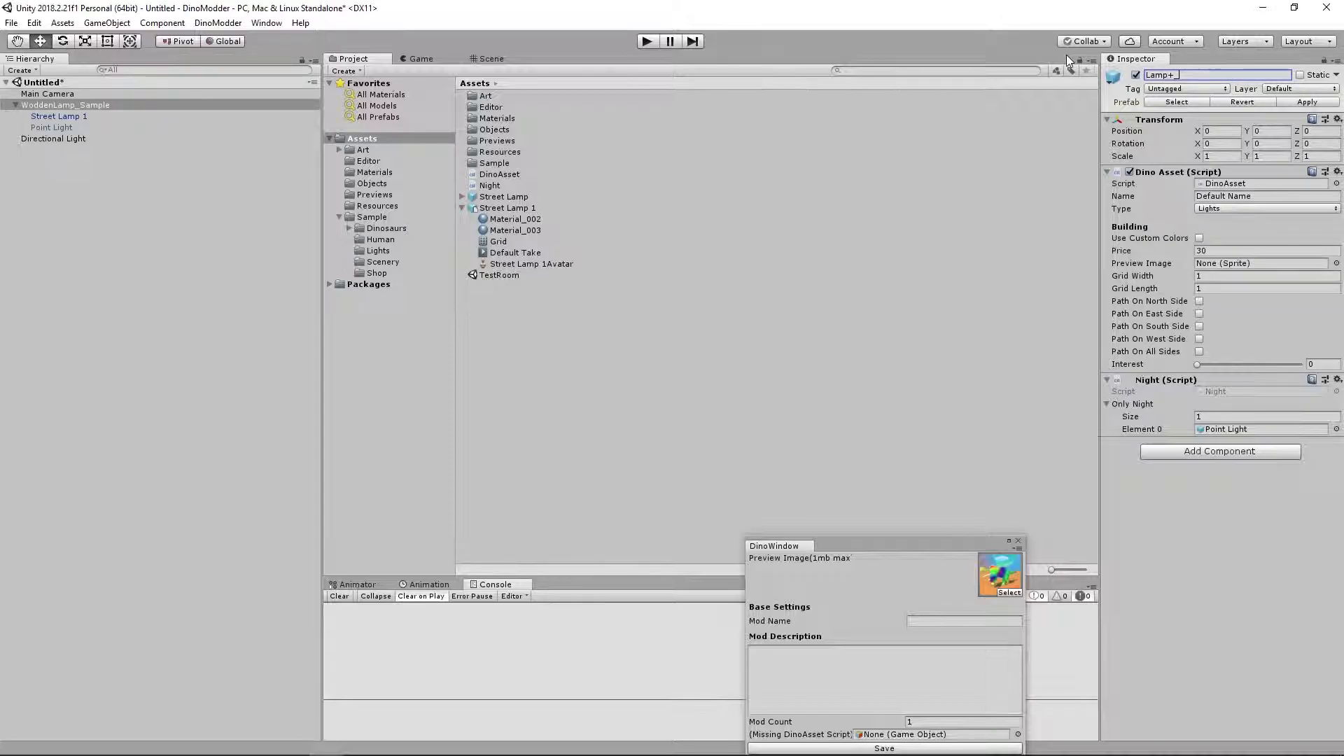
pyautogui.write('HowTo')
pyautogui.press('Return')
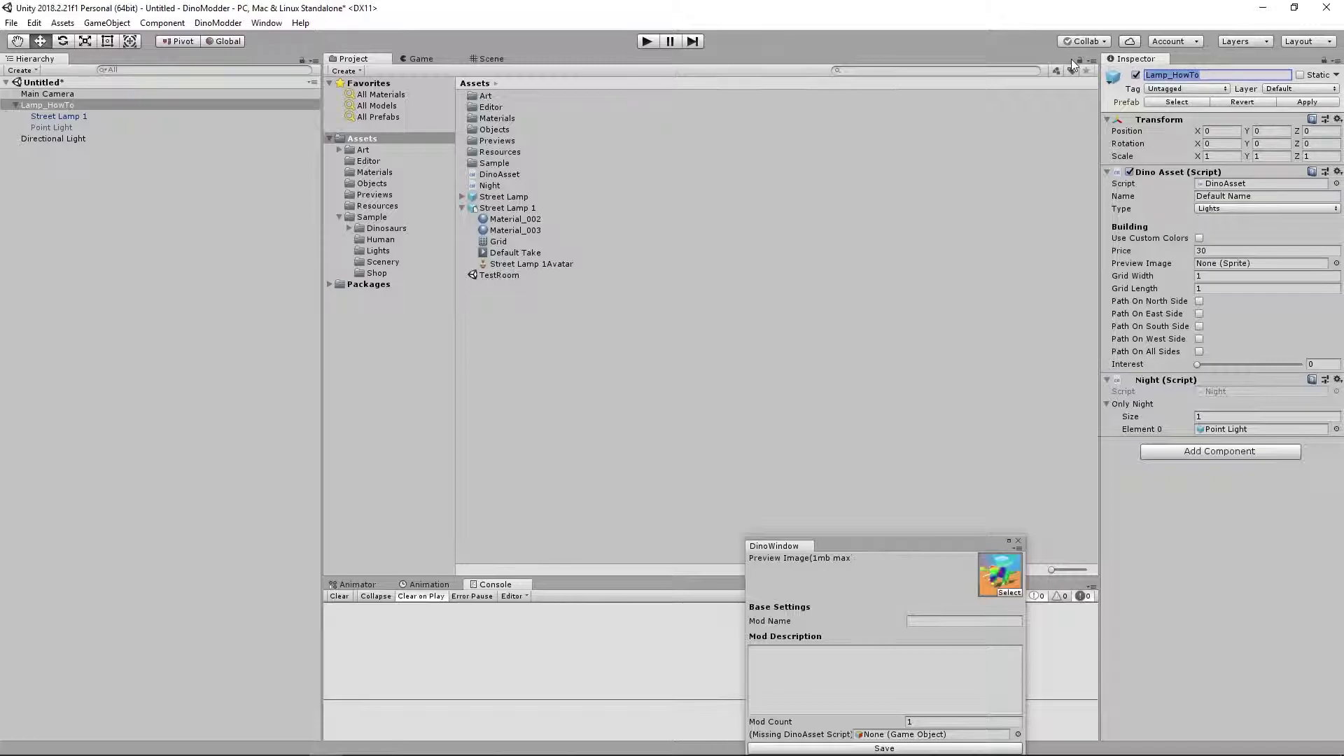
# Set the Dino Asset script's name to Lamp_HowTo and its type to Lights.
pyautogui.click(1260, 195)
pyautogui.write('Lamp_HowTo')
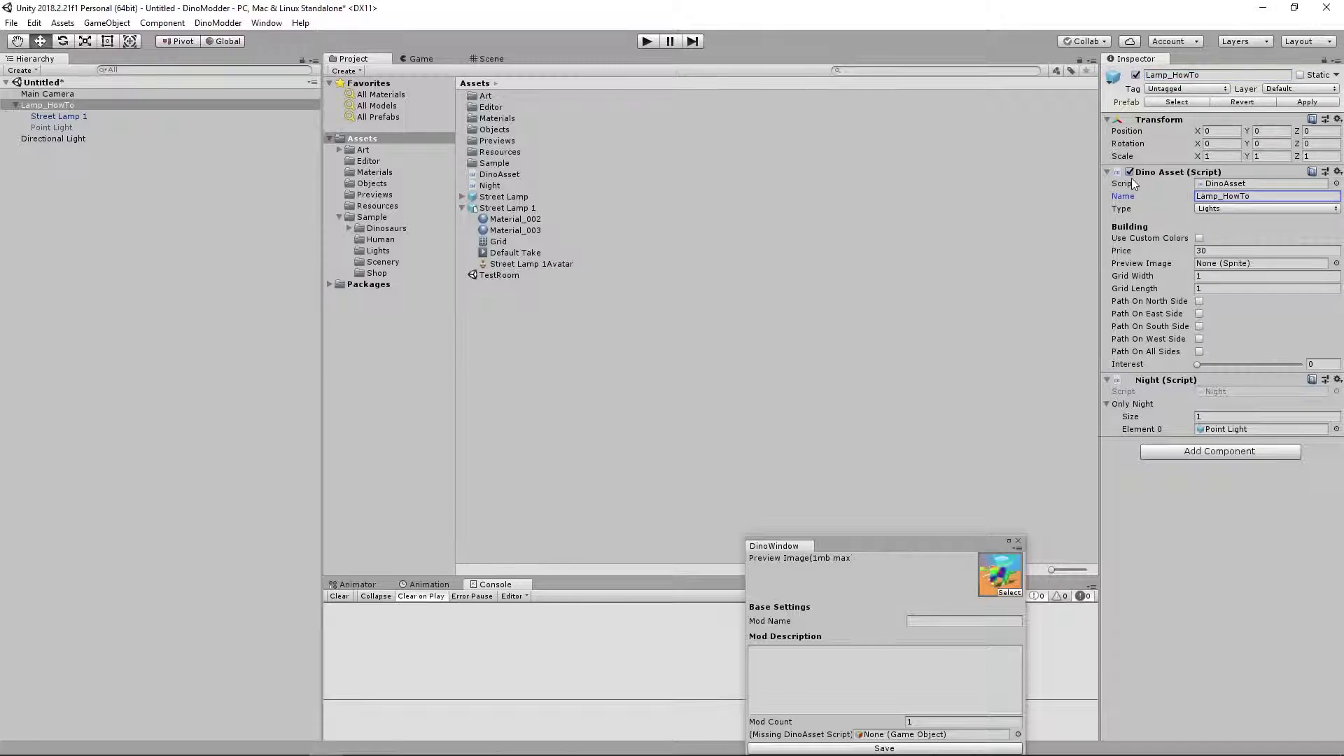
pyautogui.click(1221, 211)
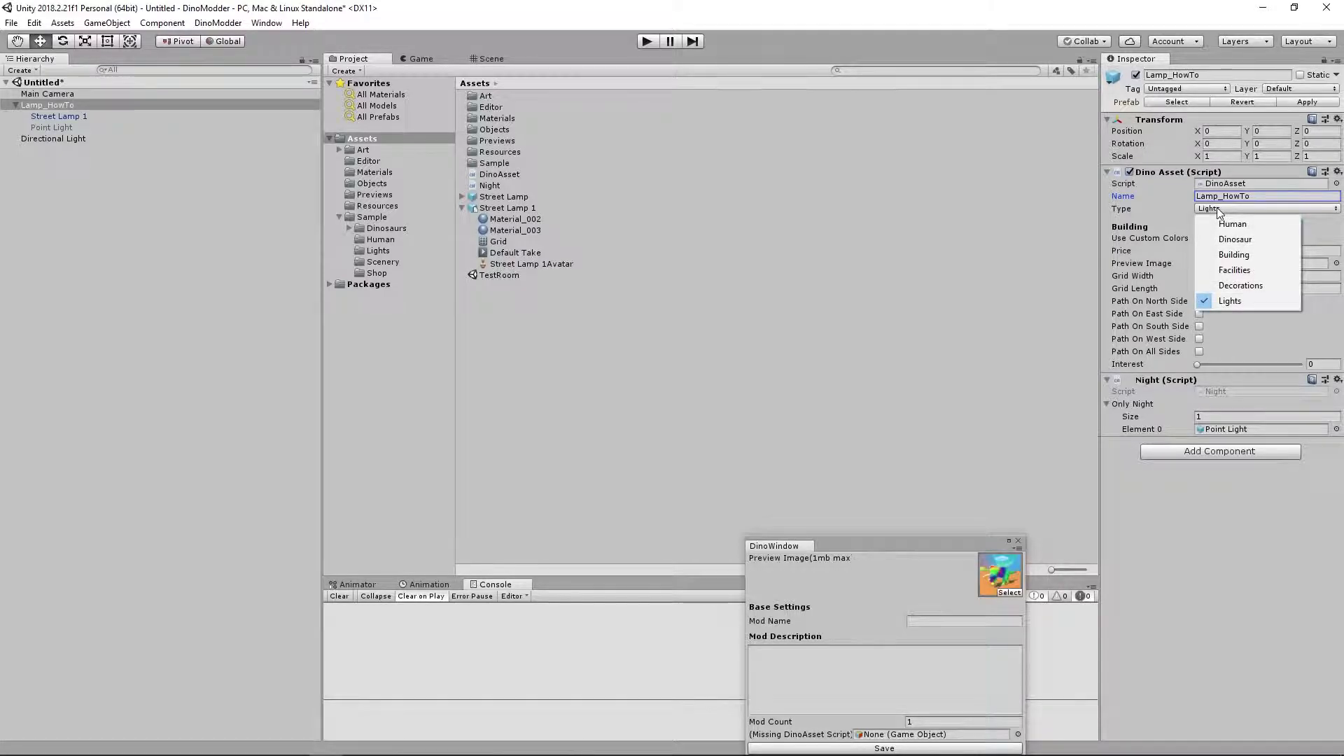
pyautogui.click(1226, 301)
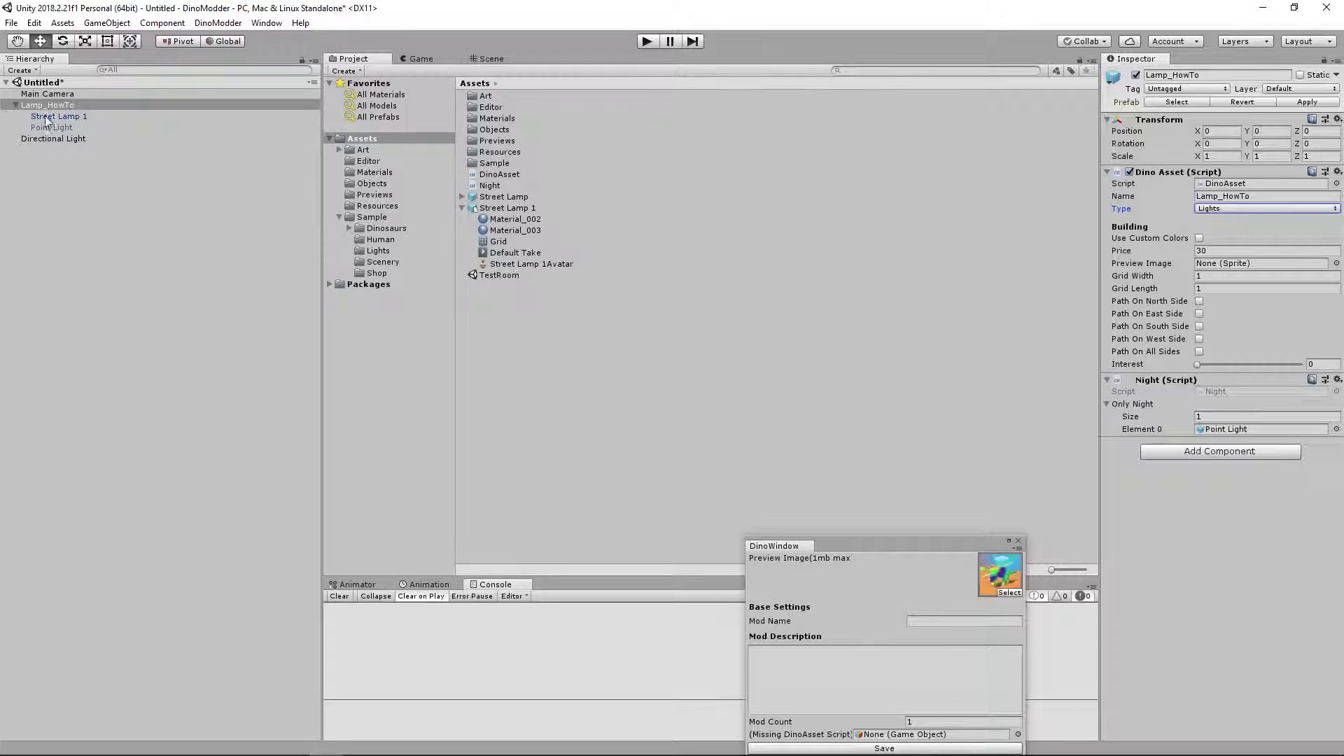
# Save the Lamp_HowTo object as a prefab in the Objects folder and dock the Project panel back beside the Hierarchy.
pyautogui.moveTo(44, 105); pyautogui.dragTo(379, 183)
pyautogui.click(525, 119)
pyautogui.click(507, 107)
pyautogui.moveTo(343, 59); pyautogui.dragTo(112, 62)
# Delete the Lamp_HowTo object from the scene and return to the Scene view.
pyautogui.click(42, 59)
pyautogui.click(39, 105)
pyautogui.press('Delete')
pyautogui.click(100, 59)
pyautogui.click(421, 59)
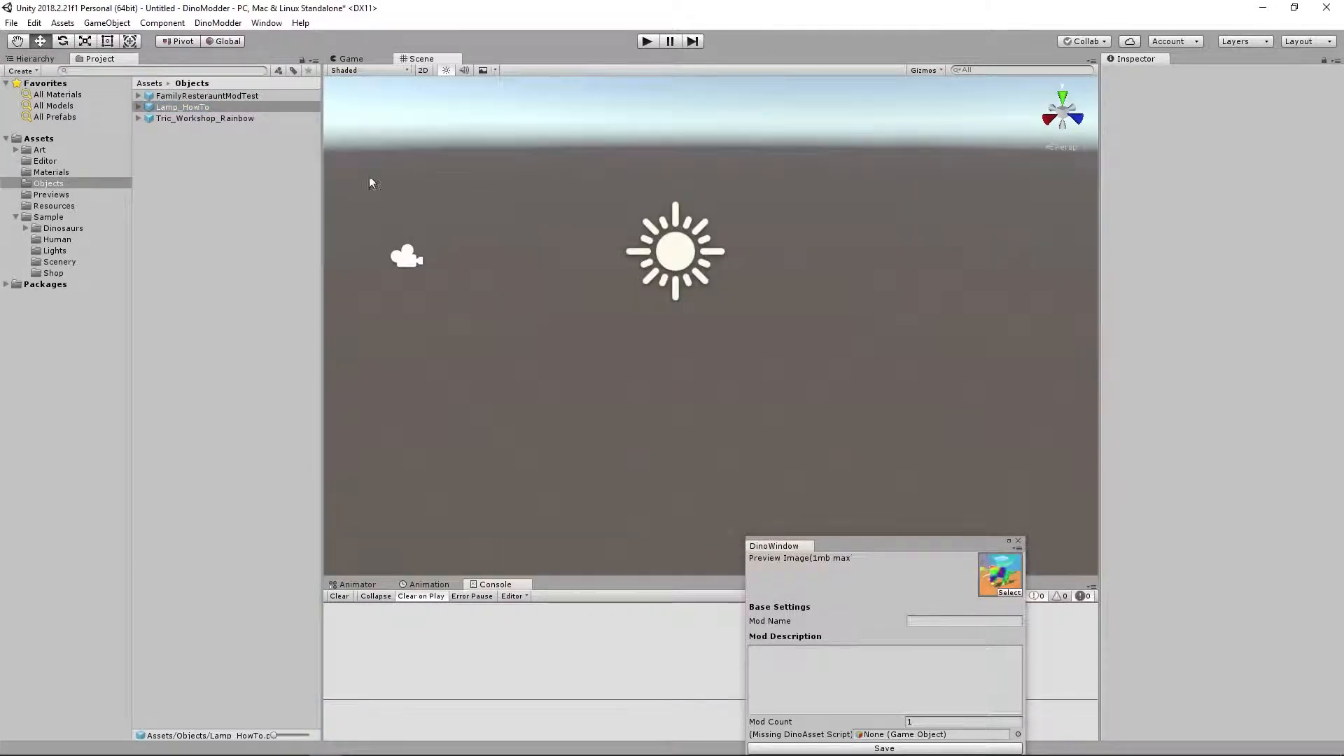
# Place the Lamp_HowTo prefab from the Objects folder in the scene and set its position to 0, 0, 0.
pyautogui.moveTo(171, 105); pyautogui.dragTo(633, 371)
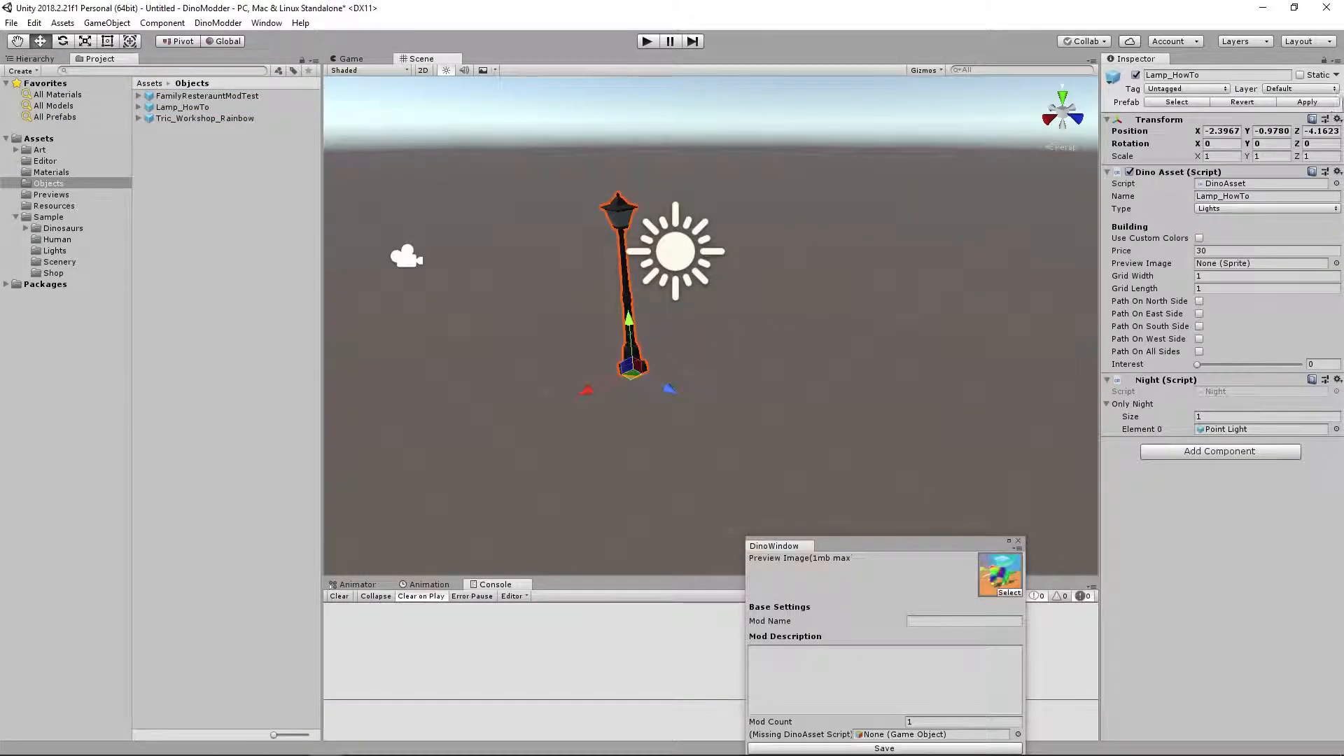
pyautogui.click(1230, 132)
pyautogui.write('0')
pyautogui.press('Tab')
pyautogui.write('0')
pyautogui.press('Tab')
pyautogui.write('0')
pyautogui.moveTo(787, 256); pyautogui.dragTo(945, 285, button='right')
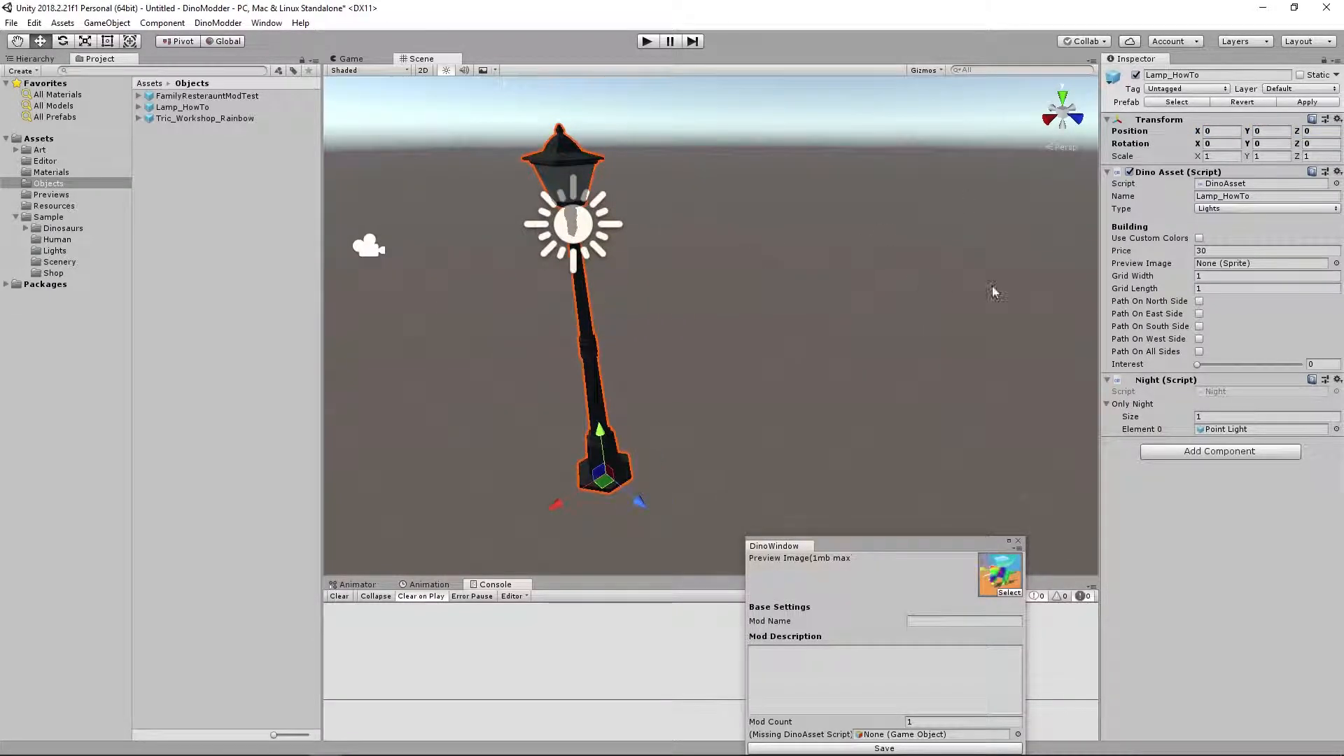
# Assign the BalloonShop0 sprite as the Dino Asset preview image of Lamp_HowTo.
pyautogui.click(1337, 263)
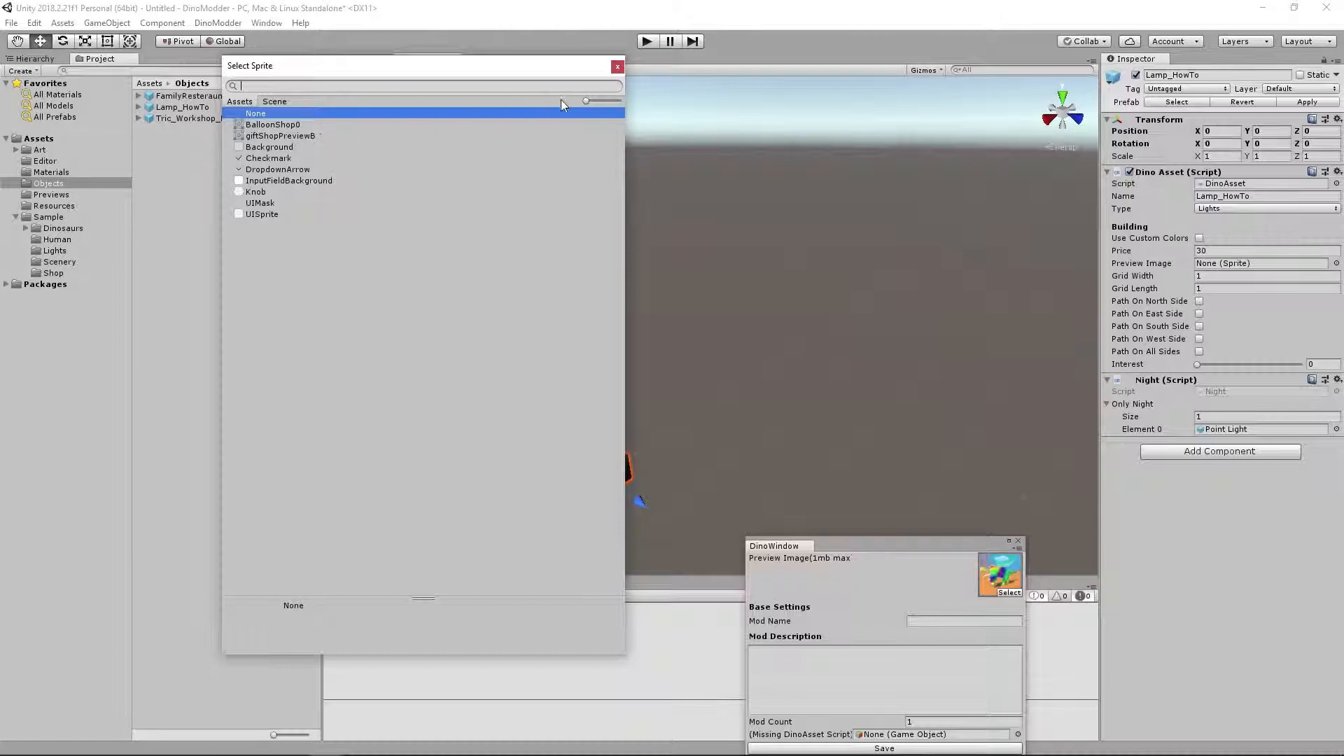
pyautogui.doubleClick(288, 125)
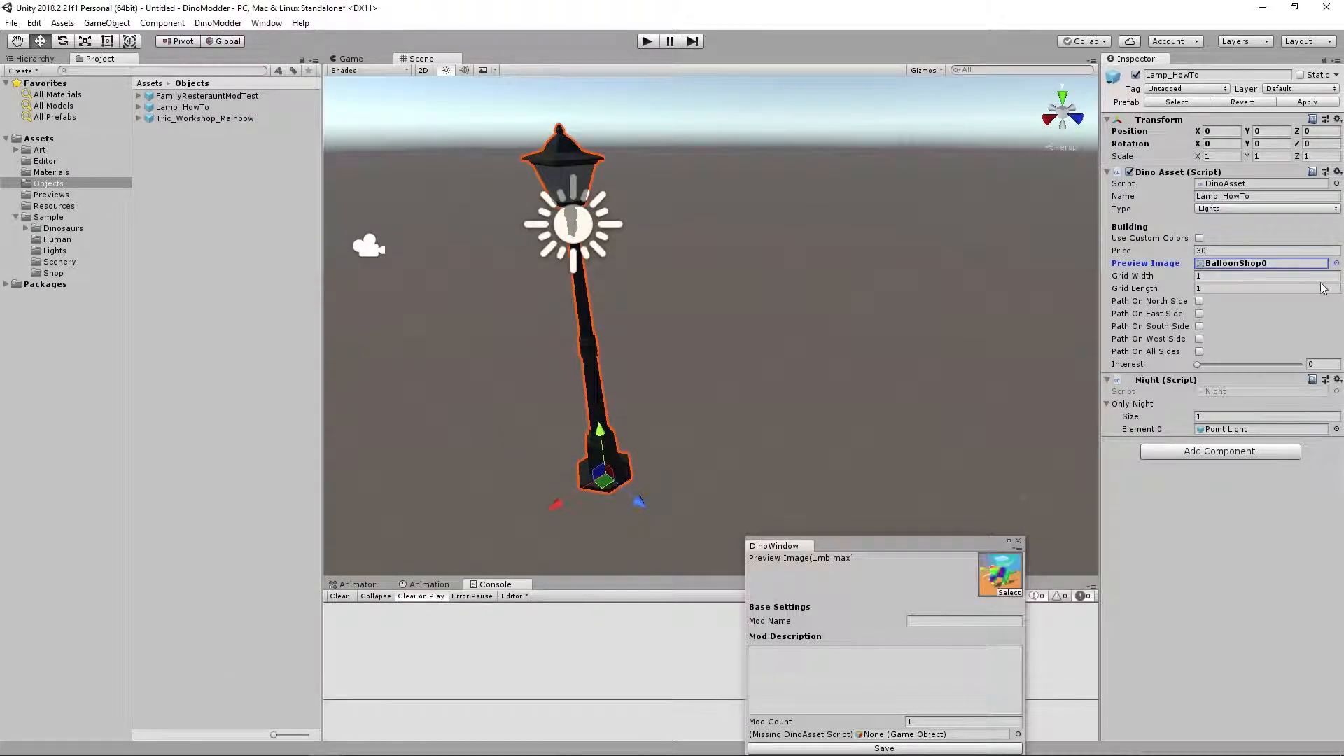
pyautogui.click(1336, 263)
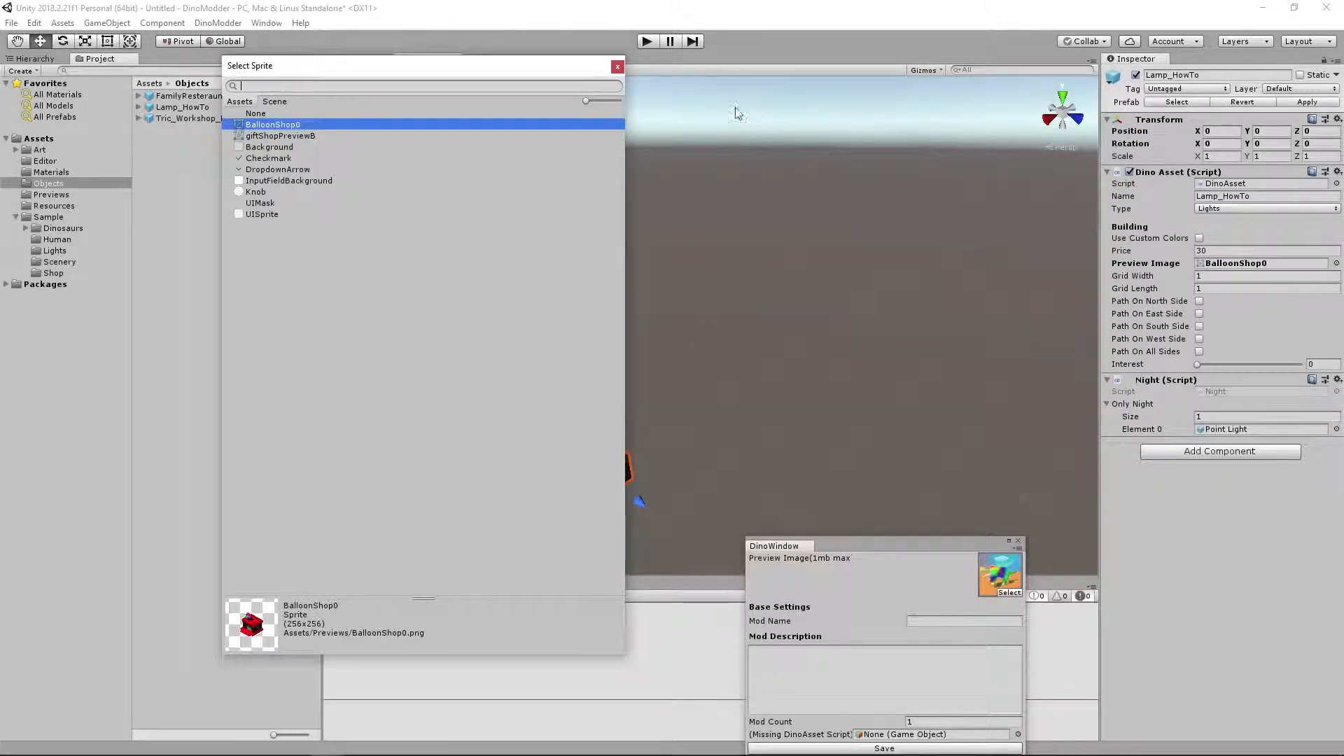
pyautogui.click(617, 68)
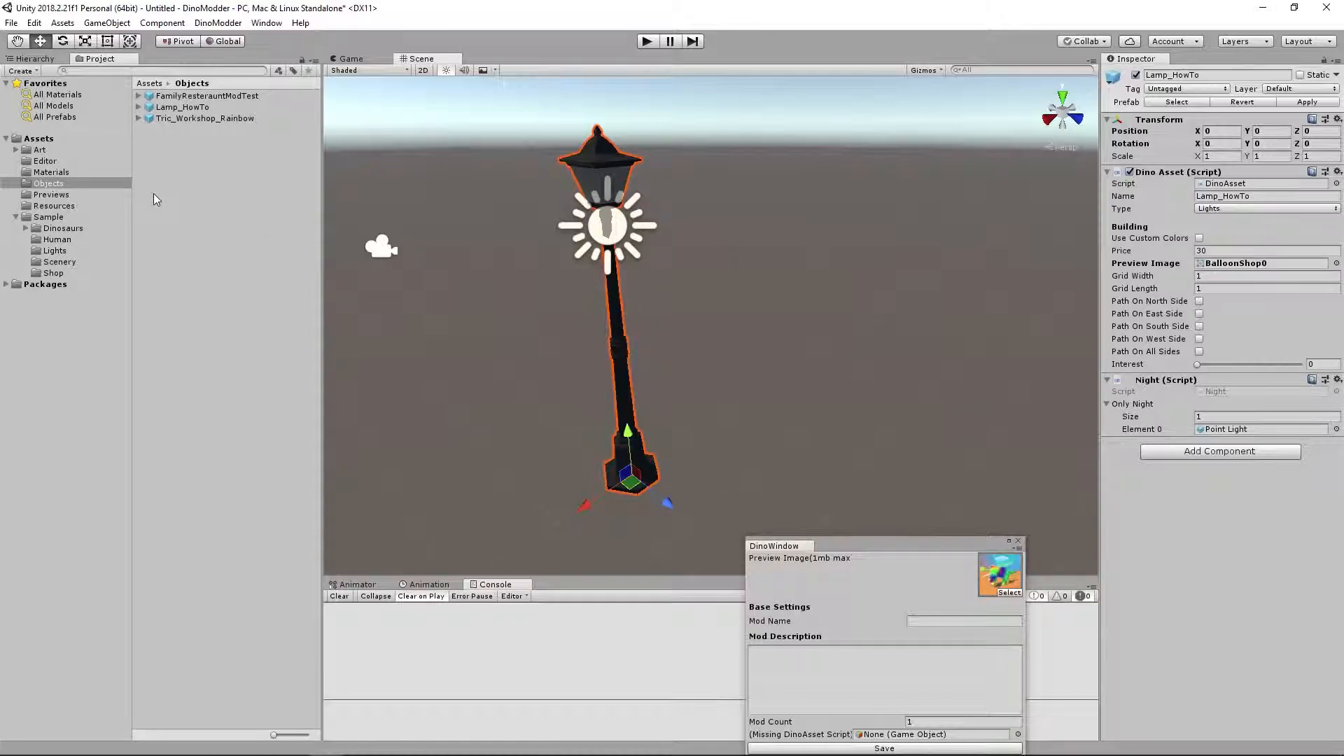
# Activate the Point Light inside the placed Lamp_HowTo object.
pyautogui.moveTo(599, 249); pyautogui.dragTo(588, 269, button='middle')
pyautogui.keyDown('alt'); pyautogui.moveTo(588, 269); pyautogui.dragTo(603, 262); pyautogui.keyUp('alt')
pyautogui.click(37, 60)
pyautogui.click(16, 105)
pyautogui.click(49, 128)
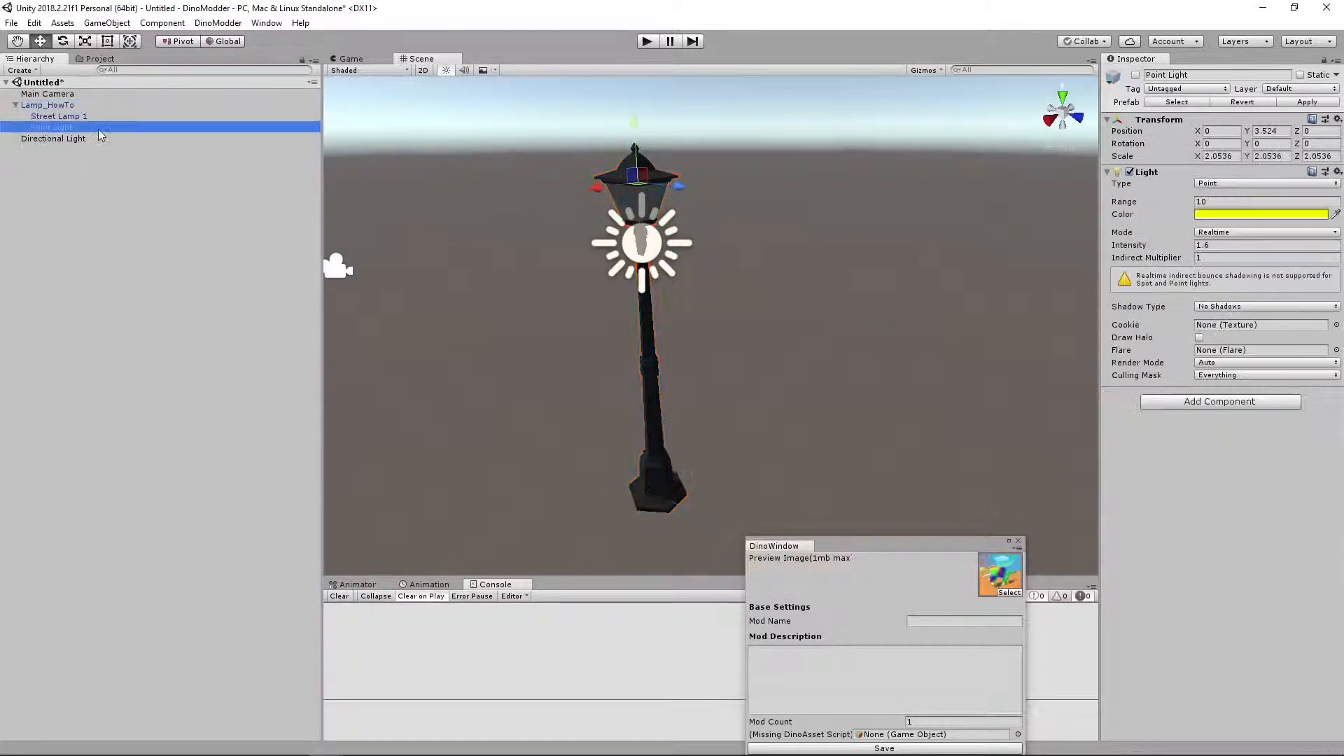
pyautogui.click(1135, 75)
# Preview the lamp's night lighting by deactivating the Directional Light, and reactivate it.
pyautogui.click(53, 138)
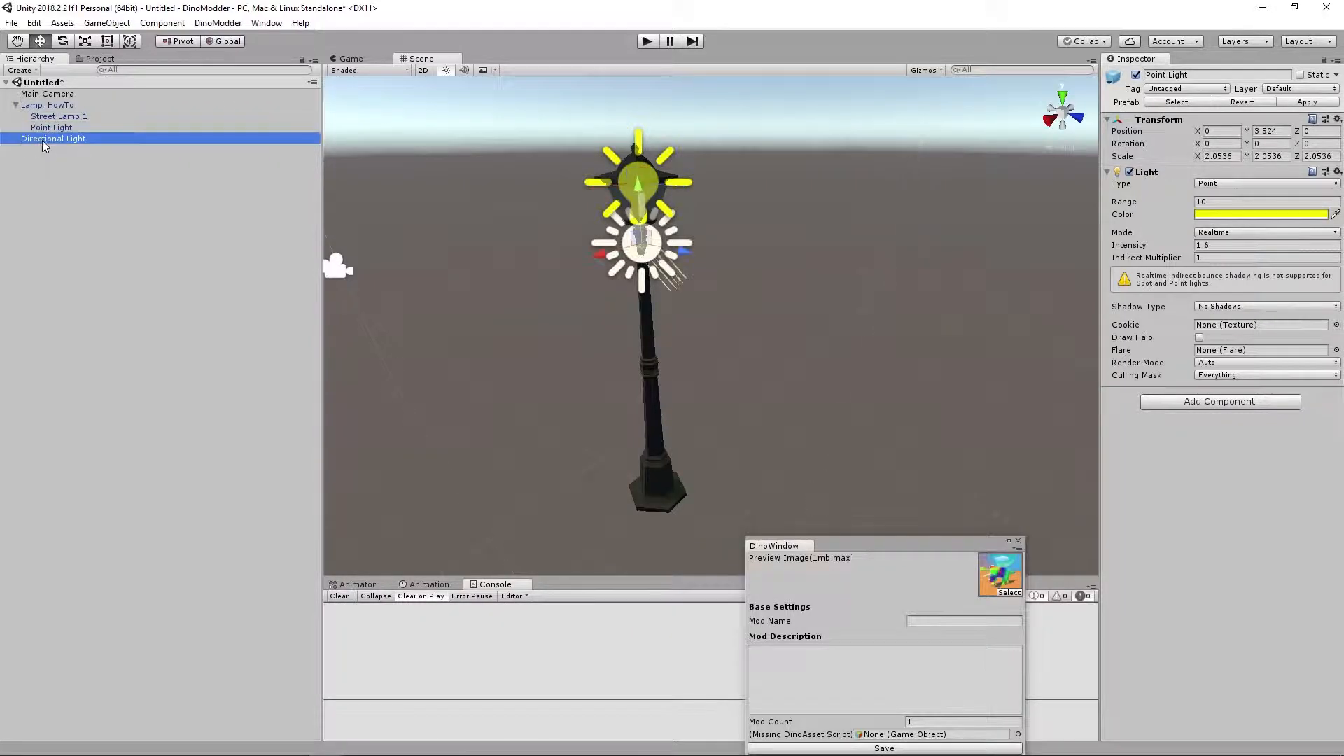
pyautogui.click(1136, 75)
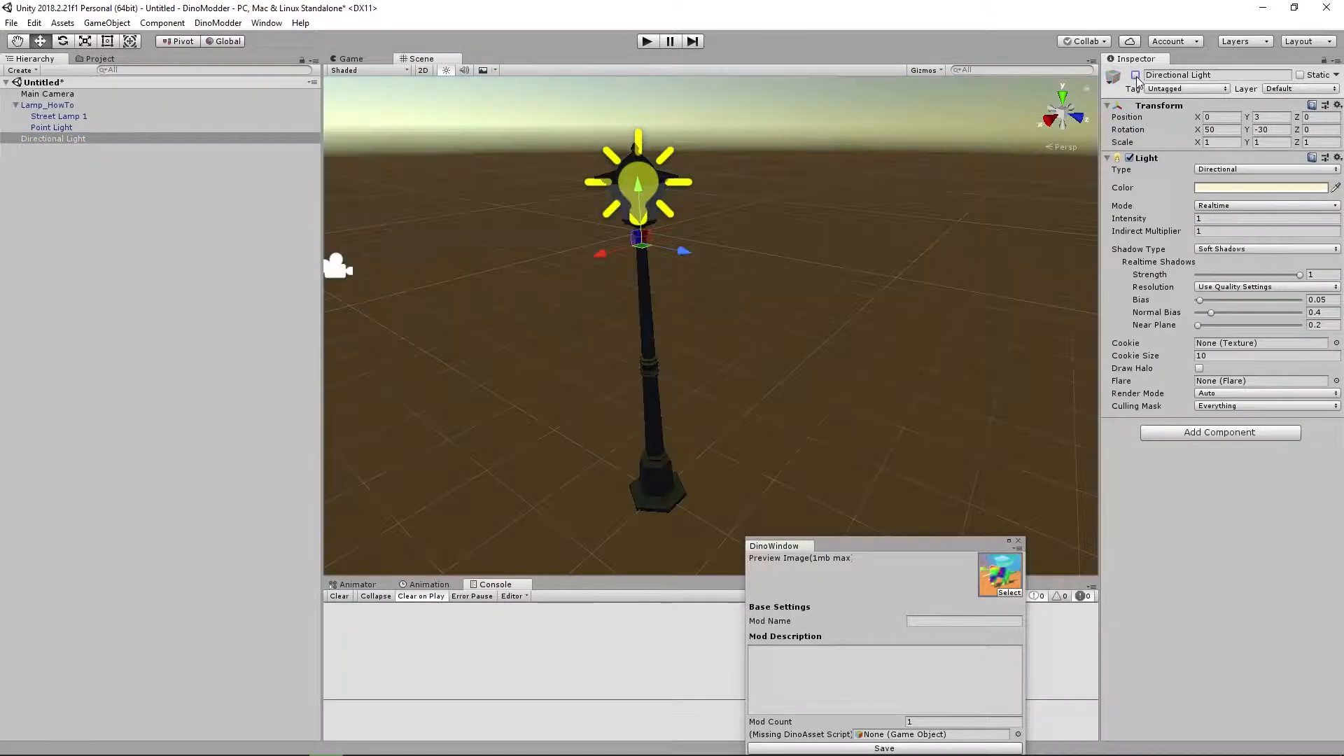
pyautogui.scroll(-1, 731, 201)
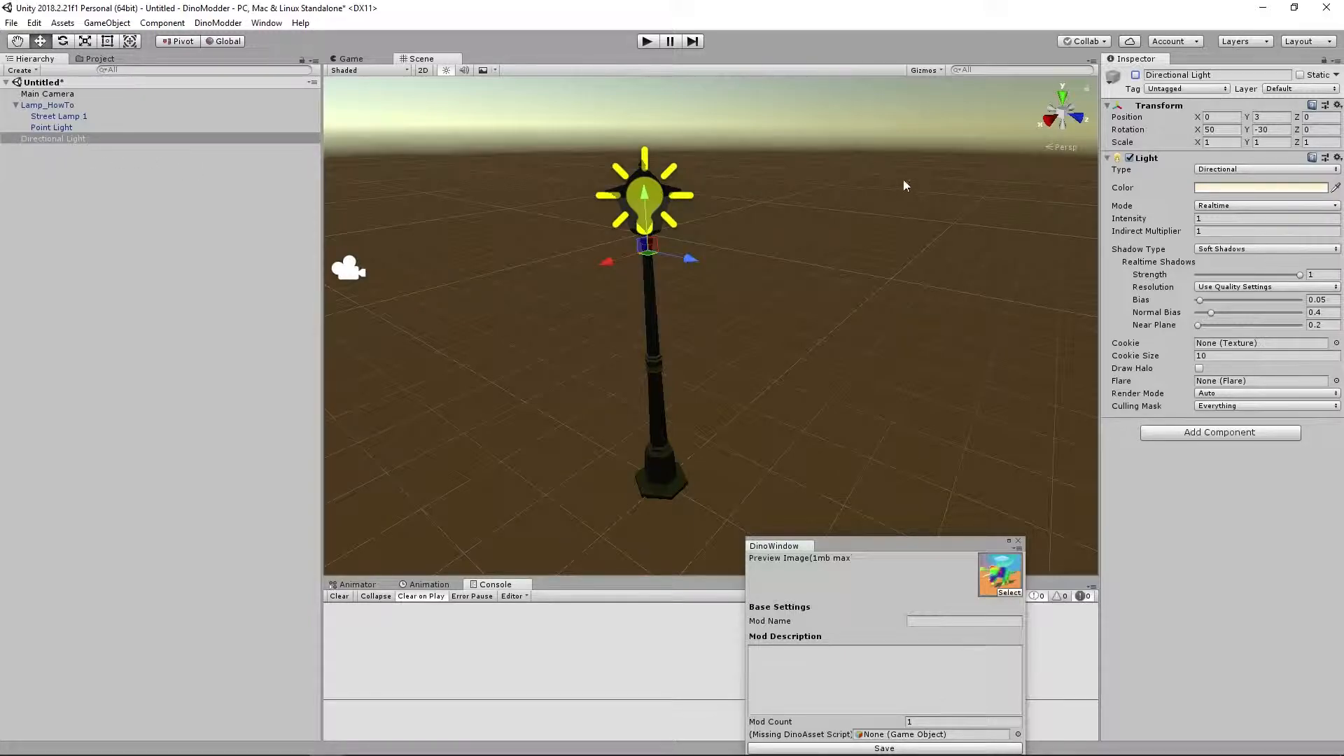
pyautogui.click(1135, 75)
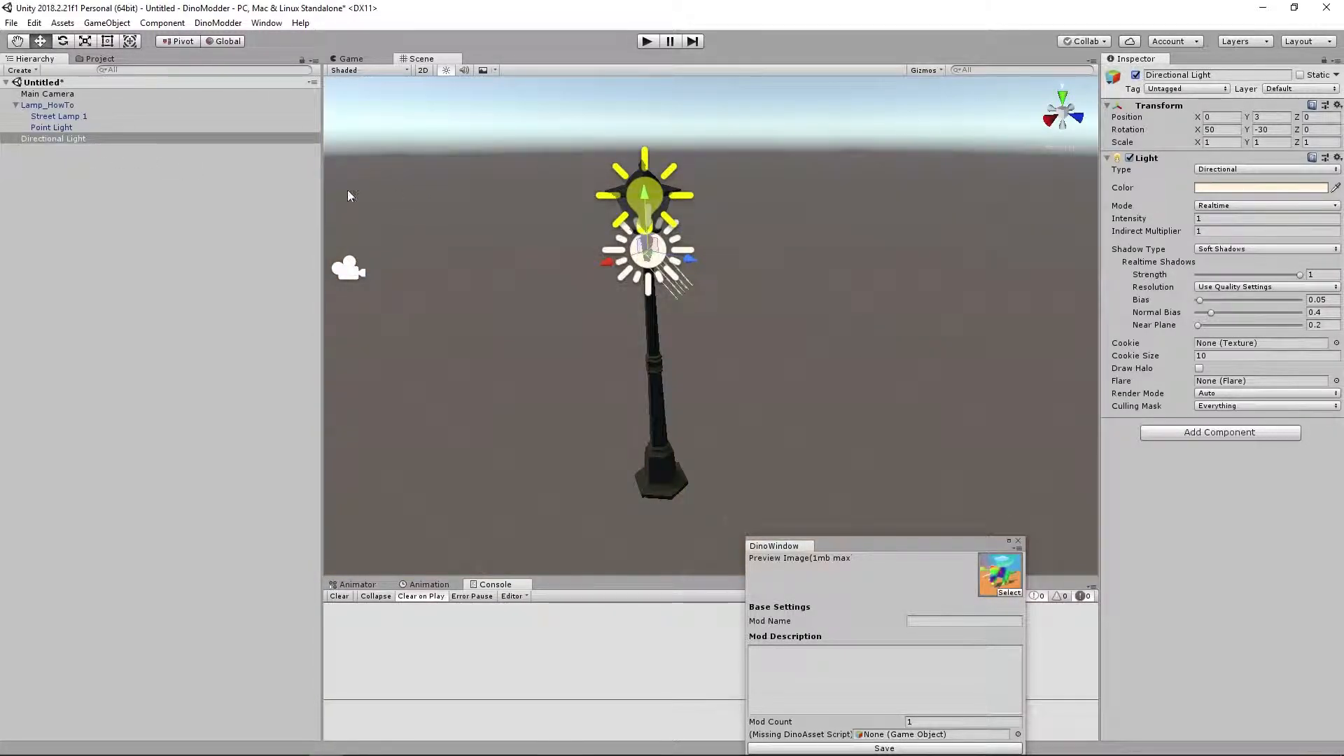
# Apply the placed Lamp_HowTo object's changes to its prefab.
pyautogui.click(37, 106)
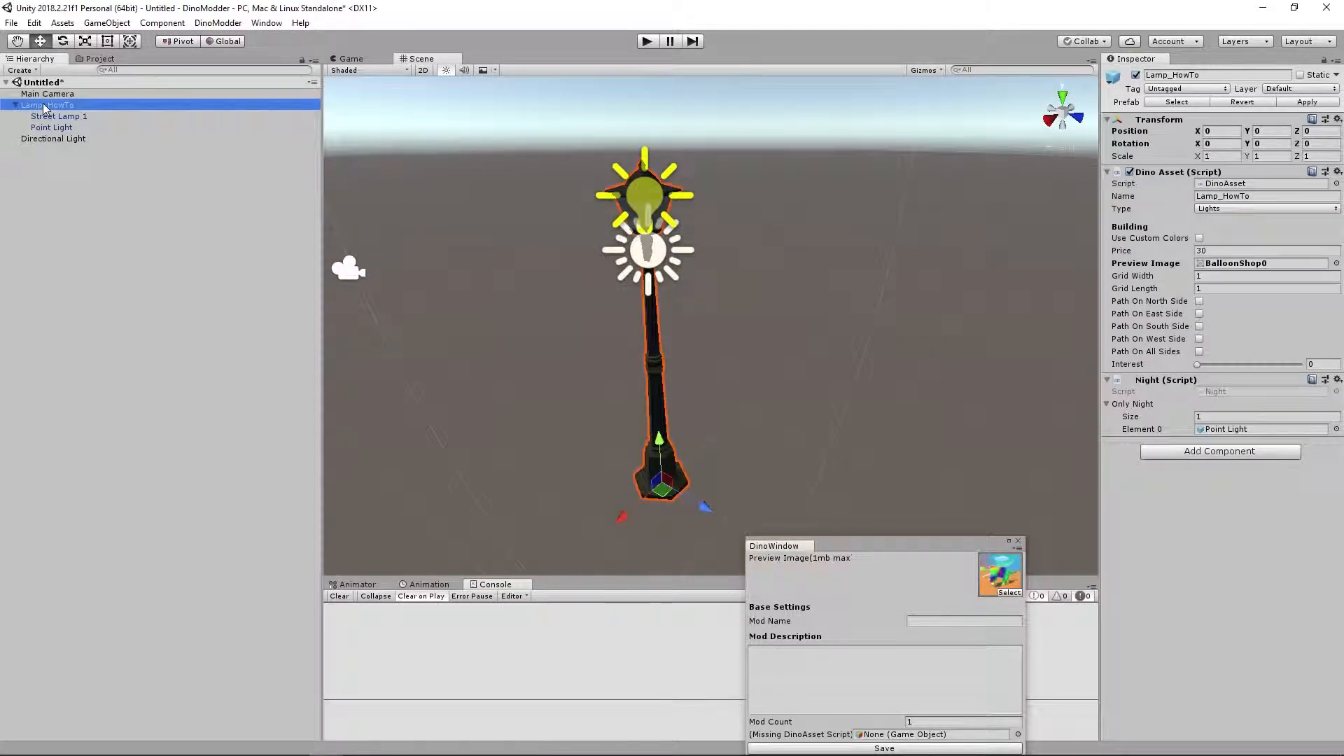
pyautogui.click(1307, 102)
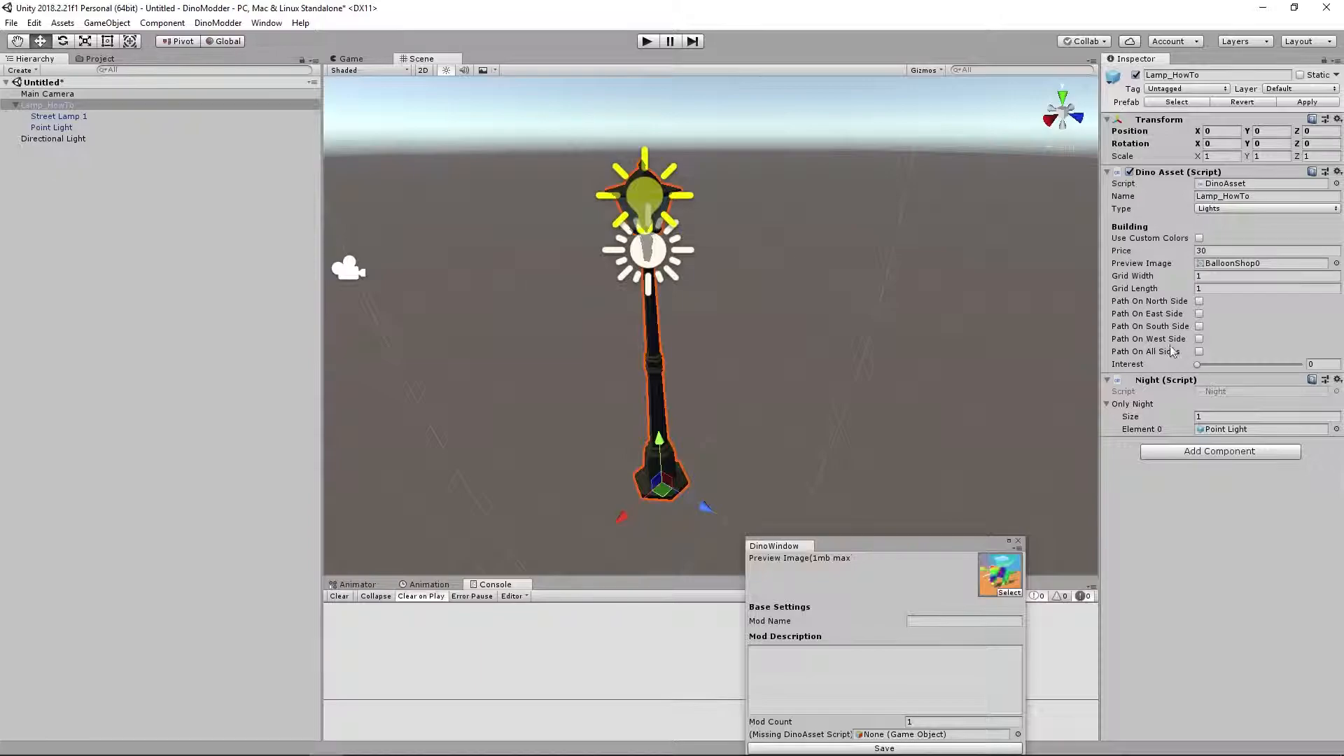
# Assign the Lamp_HowTo prefab from the Objects folder as the mod's game object, save, and close the DinoWindow.
pyautogui.moveTo(909, 498); pyautogui.dragTo(943, 272)
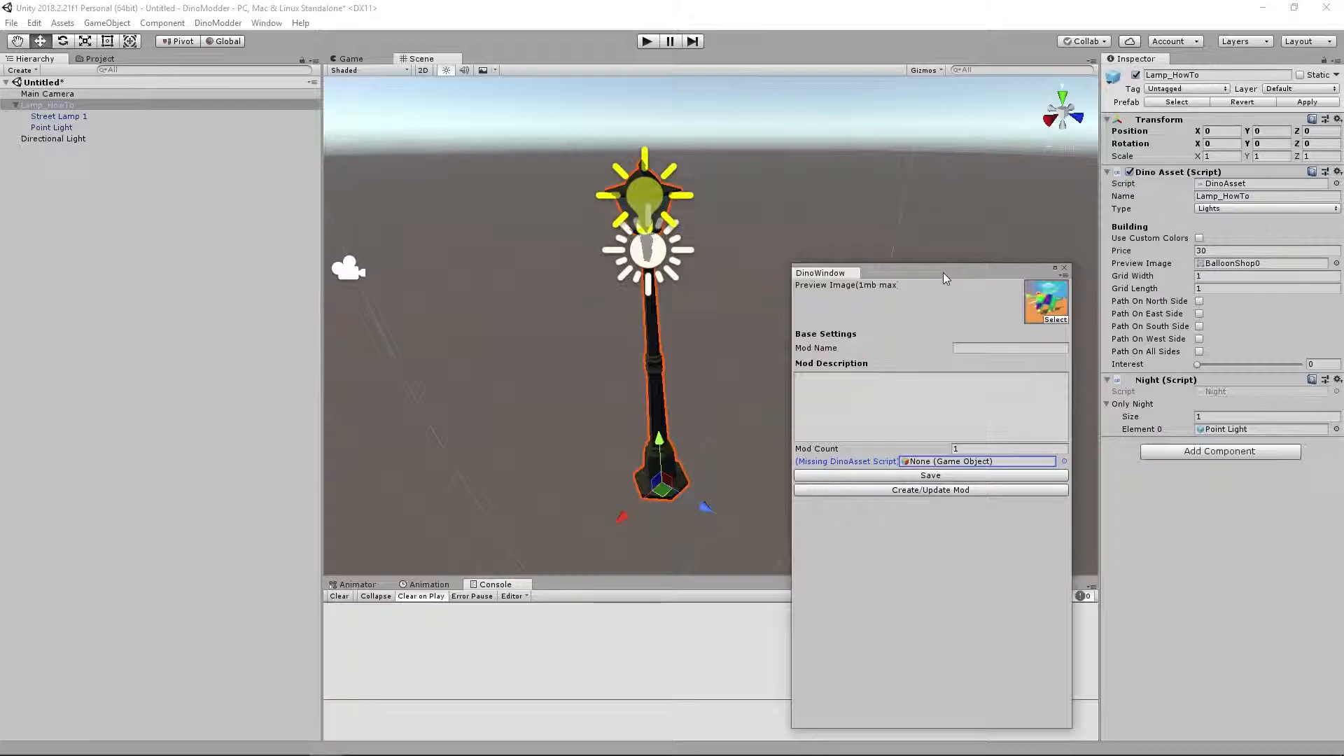
pyautogui.click(96, 60)
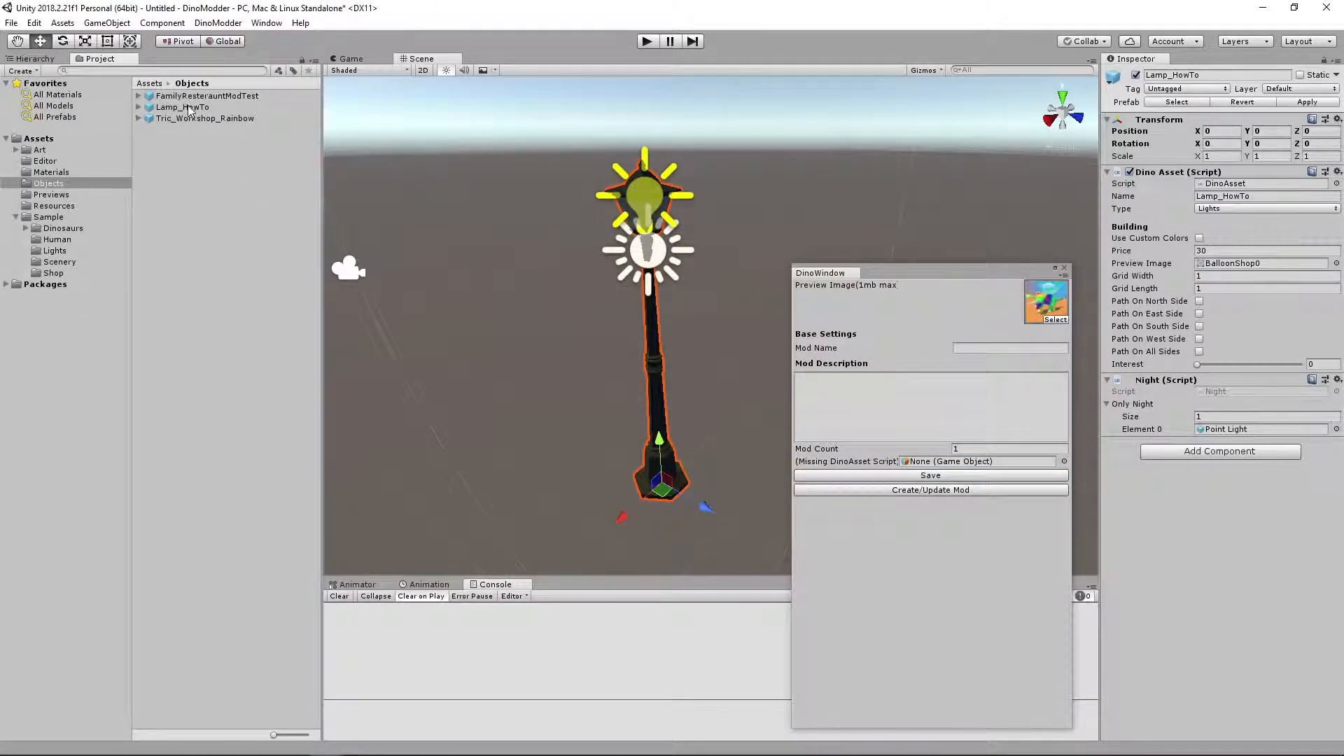
pyautogui.moveTo(185, 109); pyautogui.dragTo(928, 465)
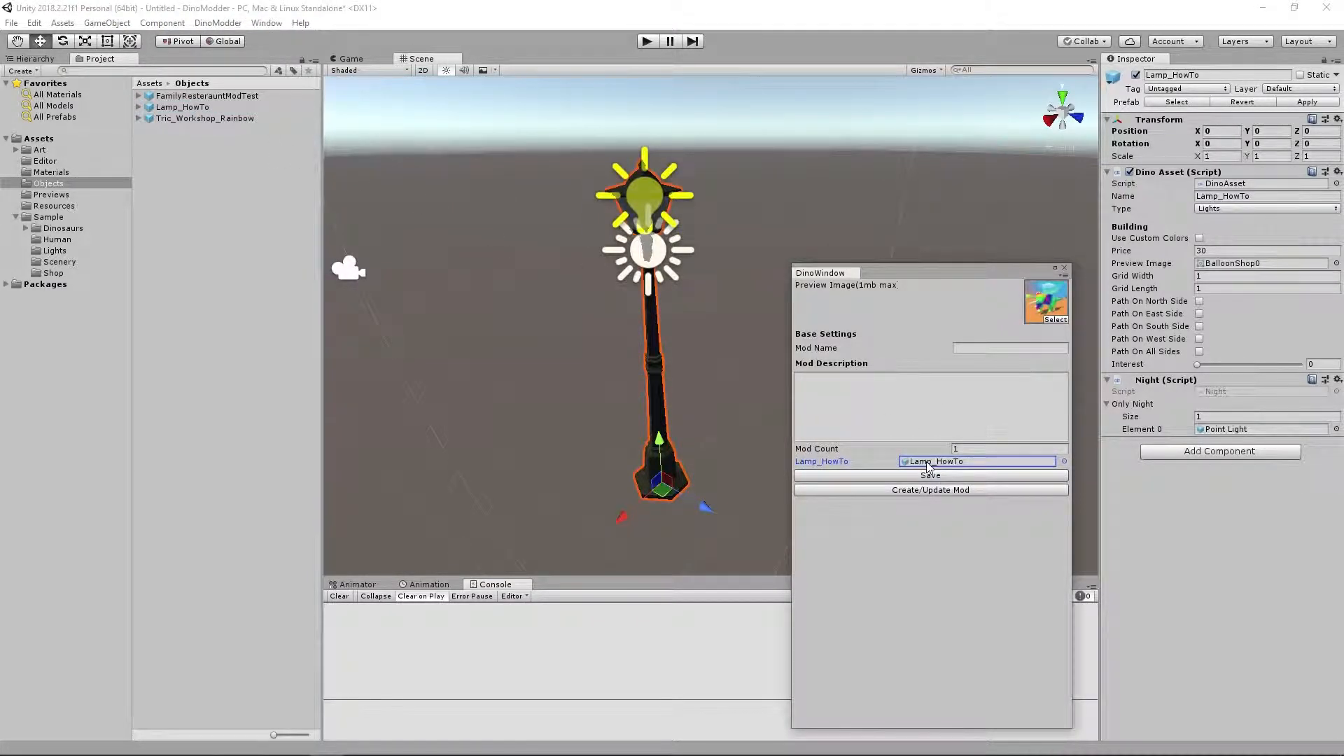
pyautogui.click(1064, 268)
# Reopen the mod-making window and locate its assigned Lamp_HowTo prefab in the project.
pyautogui.click(218, 22)
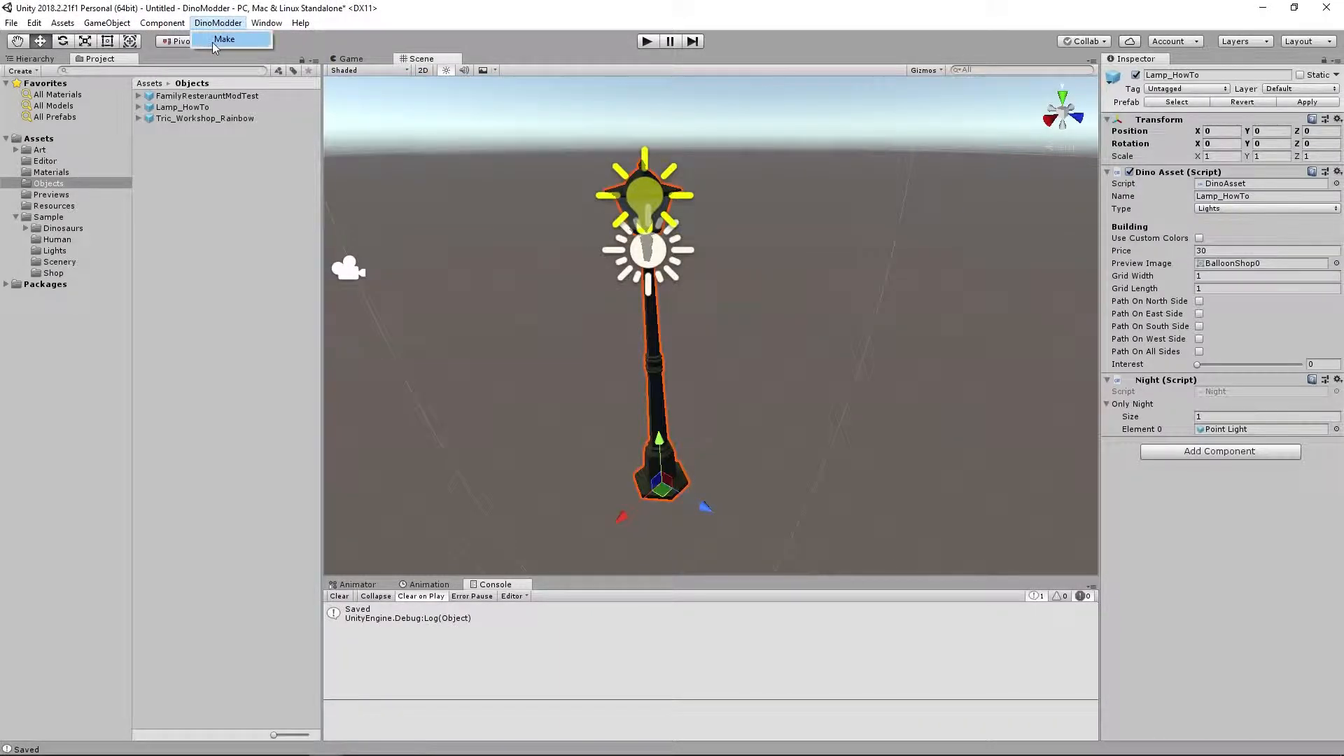
pyautogui.click(216, 42)
pyautogui.moveTo(900, 270); pyautogui.dragTo(861, 245)
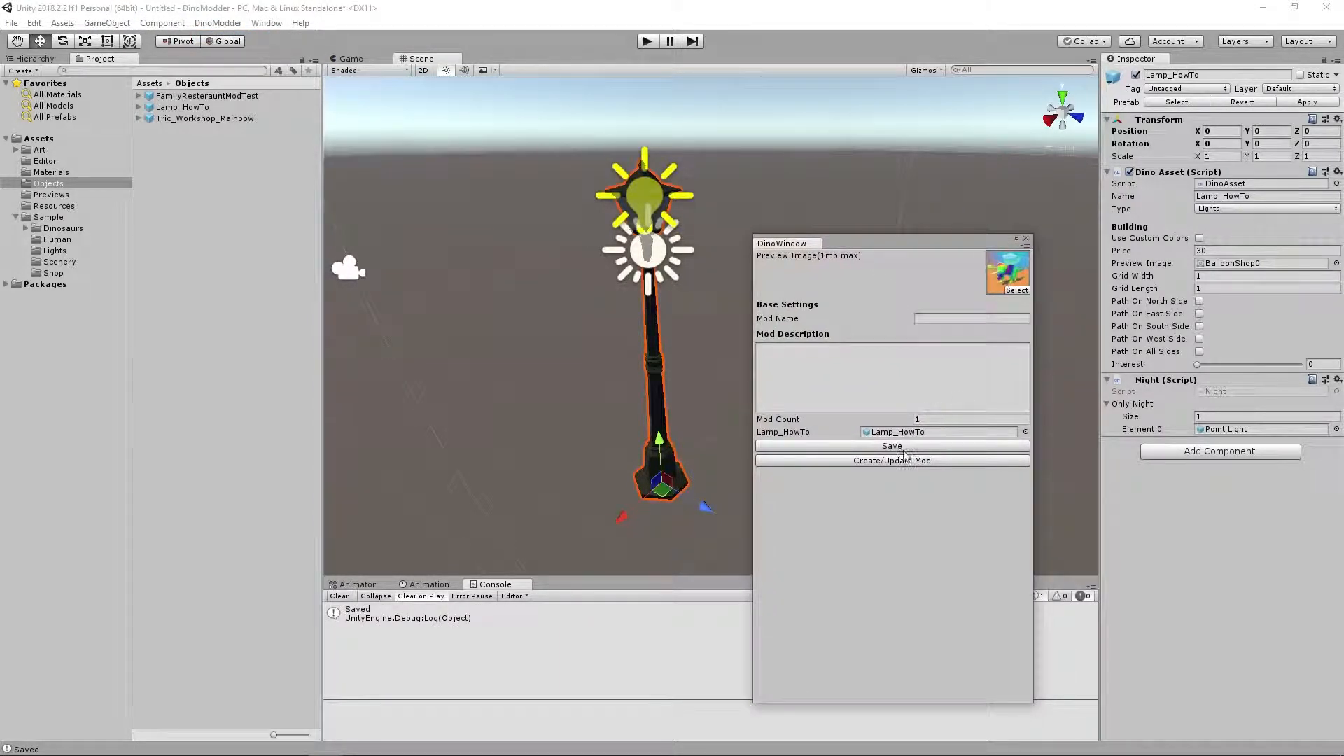
pyautogui.click(900, 432)
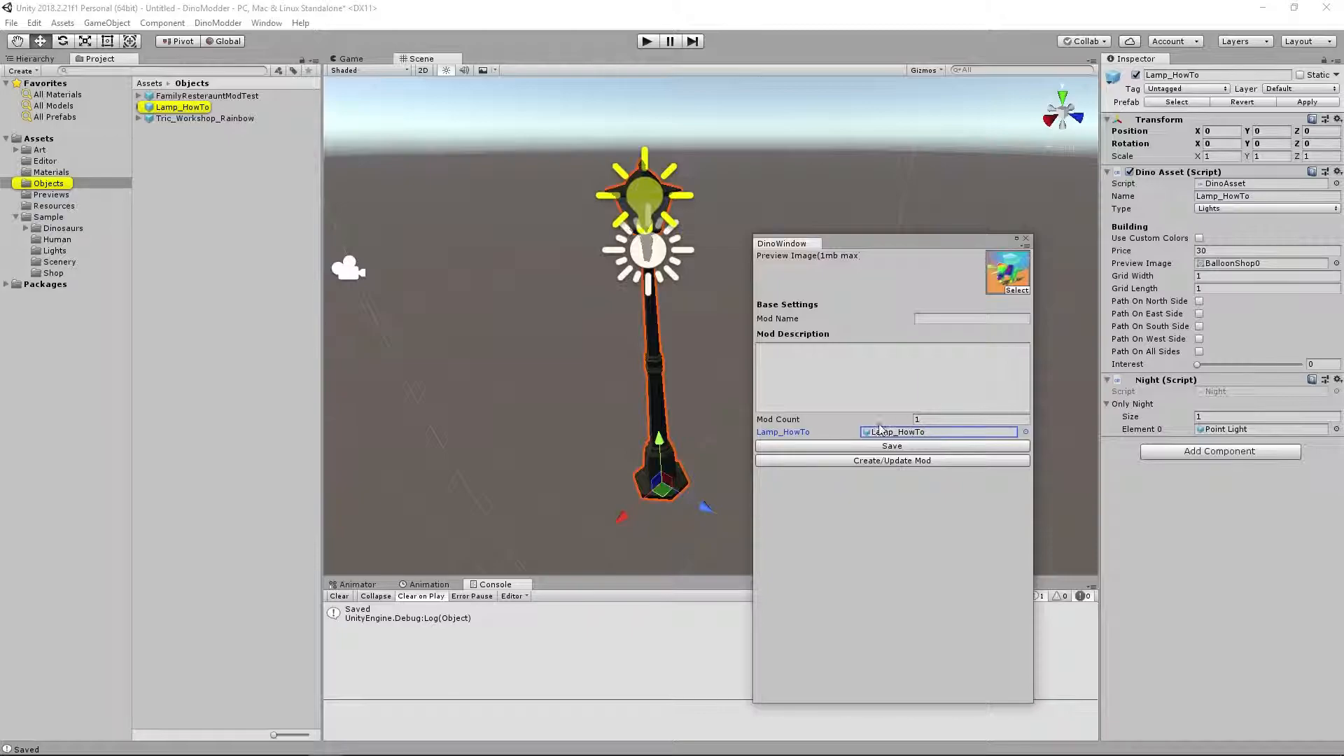
# Name the mod Lamp_HowTo and give it the description "My Sample Lamp".
pyautogui.click(934, 319)
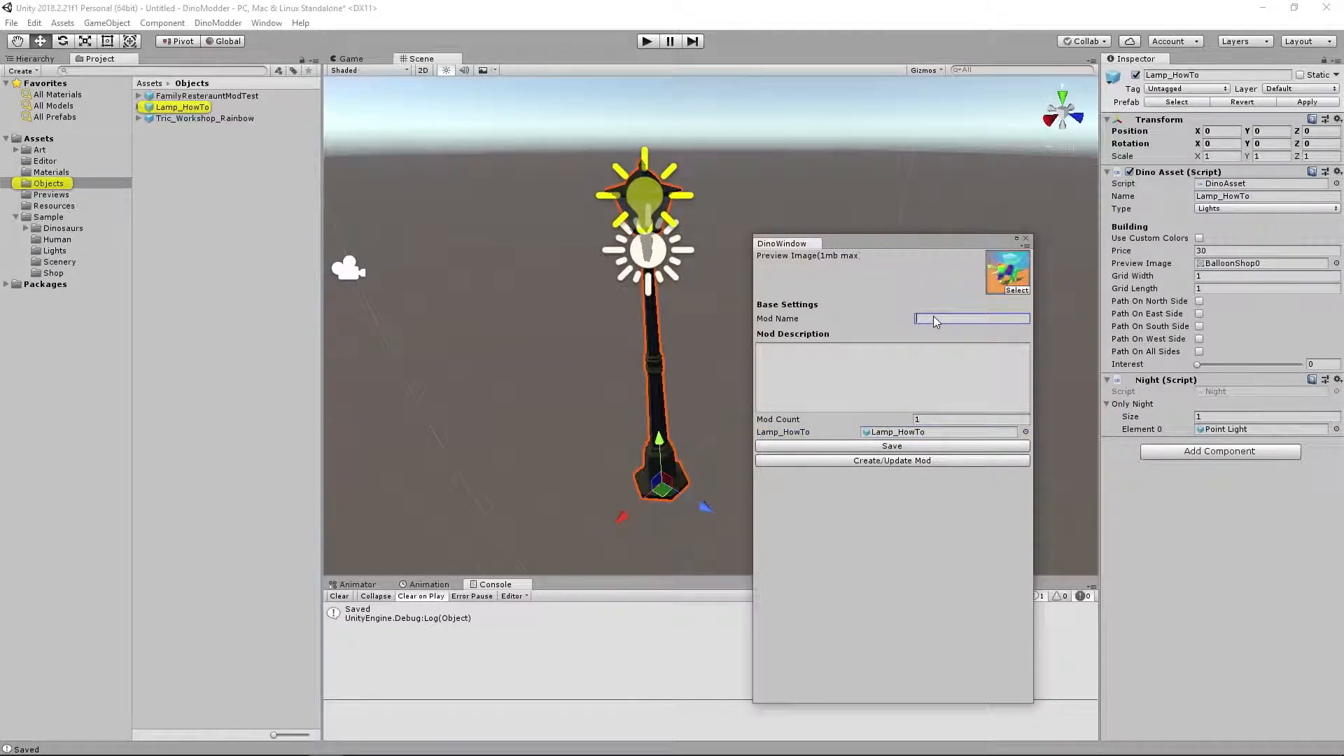
pyautogui.write('Lamp')
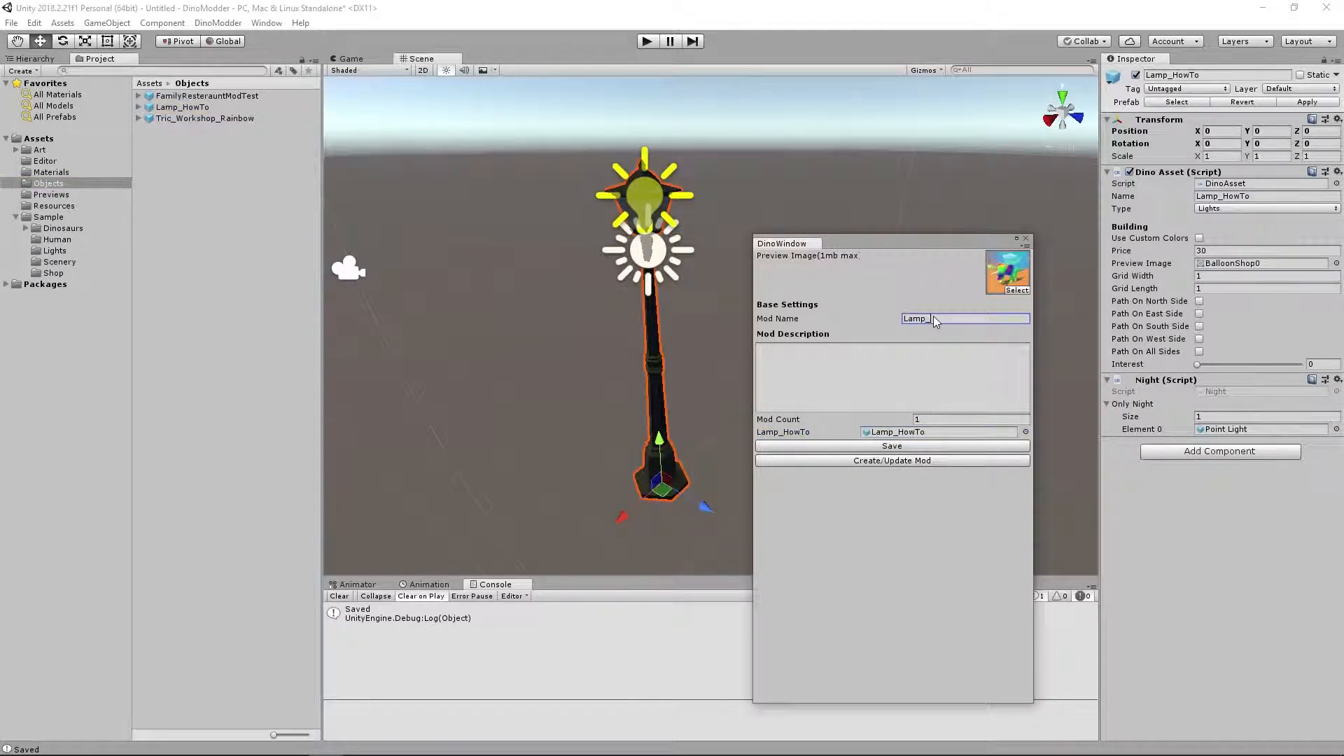
pyautogui.write('_HowTo')
pyautogui.click(822, 374)
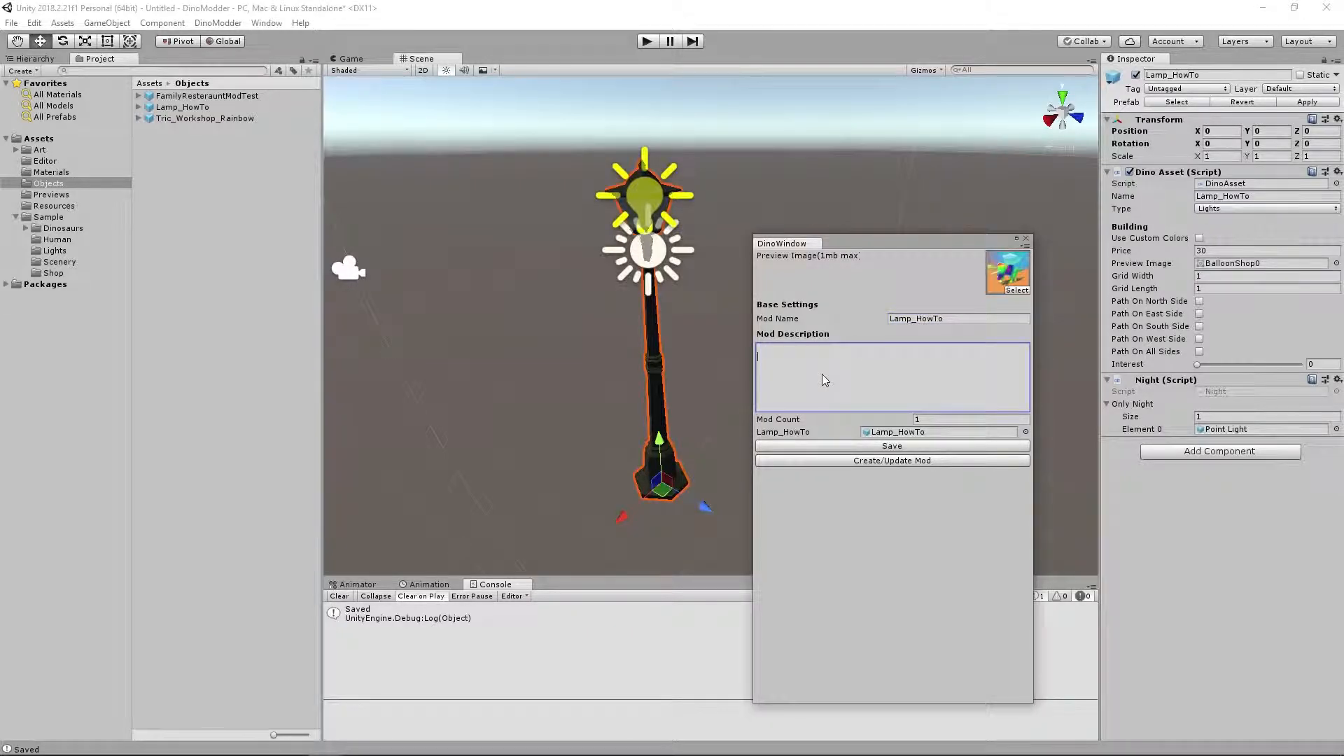
pyautogui.write('My Sample Lamp')
# Save the mod settings and build the mod.
pyautogui.click(890, 446)
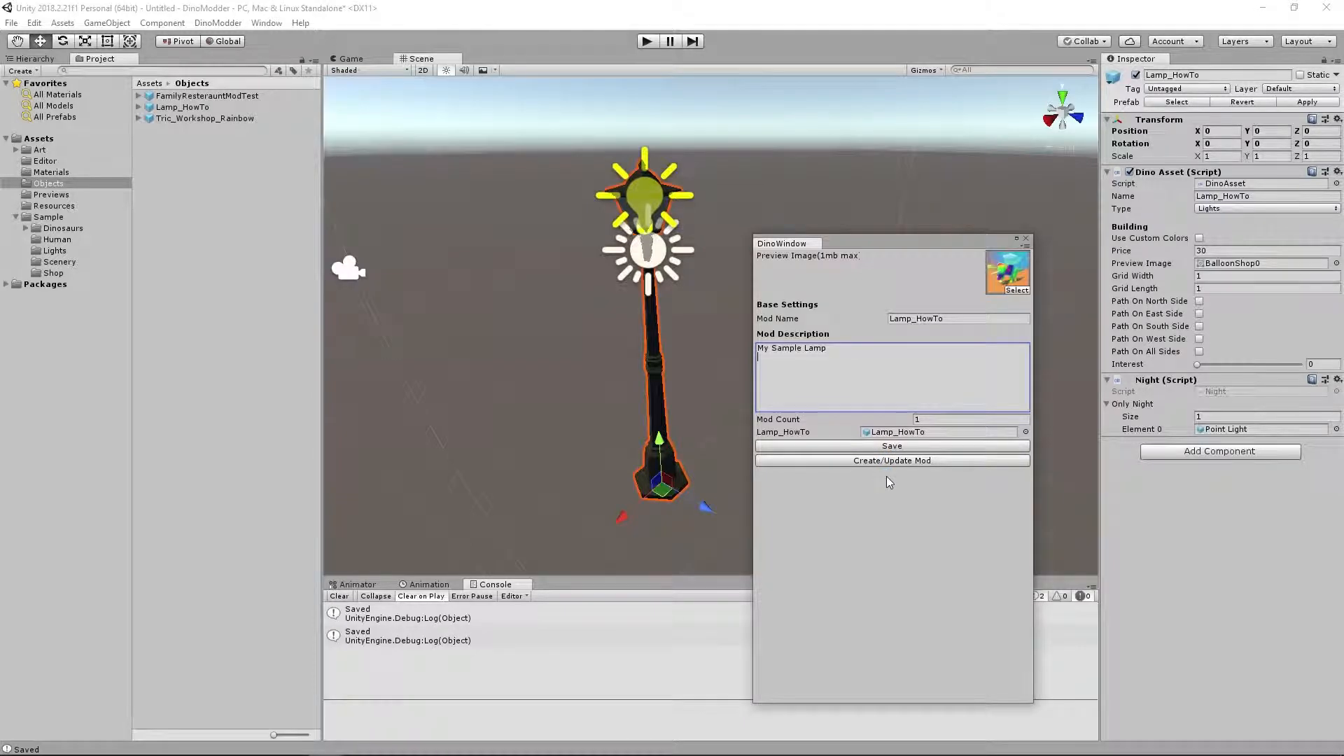
pyautogui.click(892, 461)
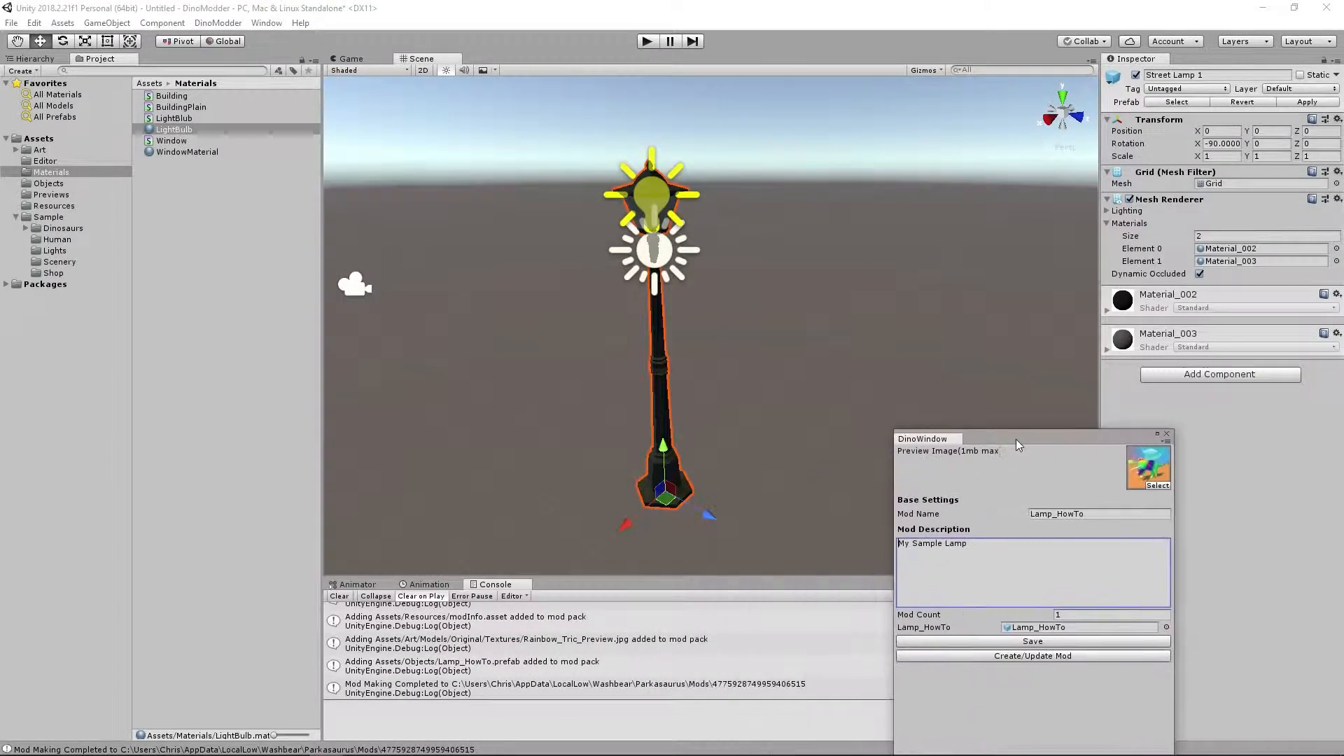
# Try the LightBulb material as Element 0 of Street Lamp 1's mesh renderer, and undo the assignment.
pyautogui.moveTo(1015, 439); pyautogui.dragTo(971, 510)
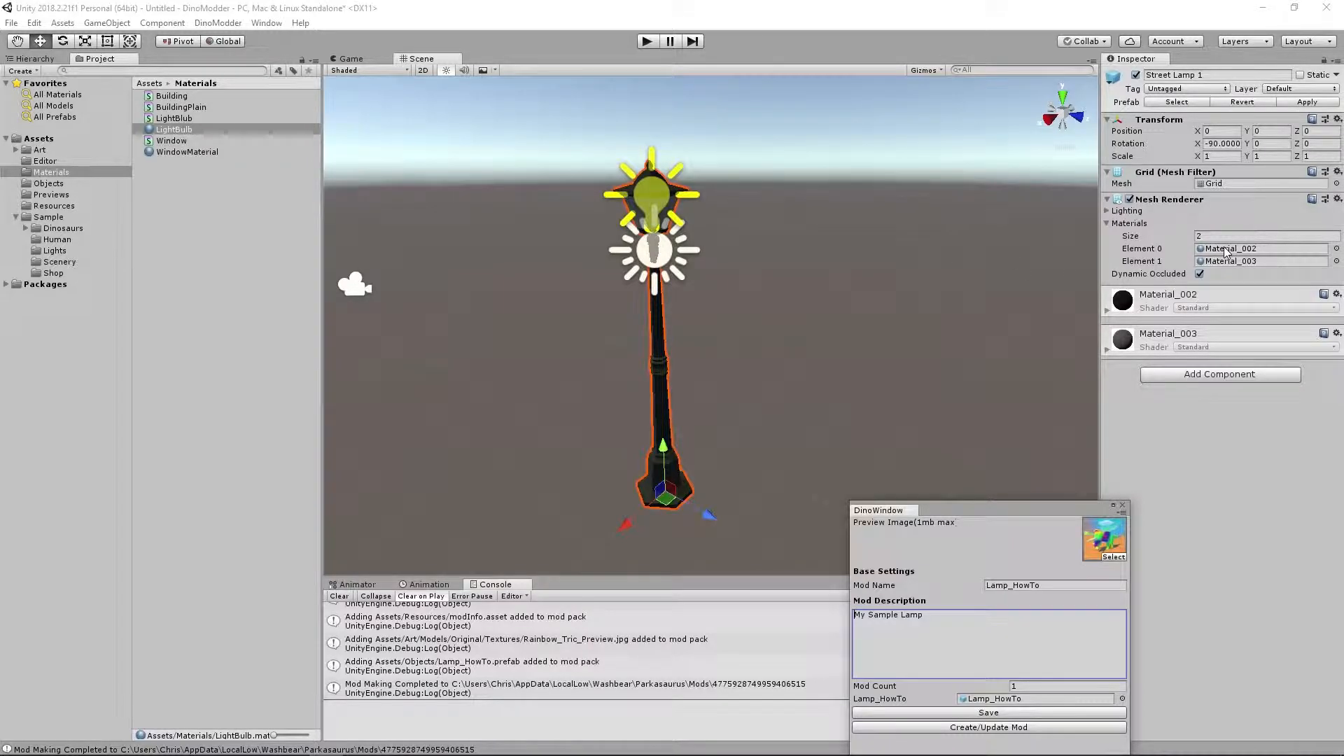
pyautogui.click(40, 171)
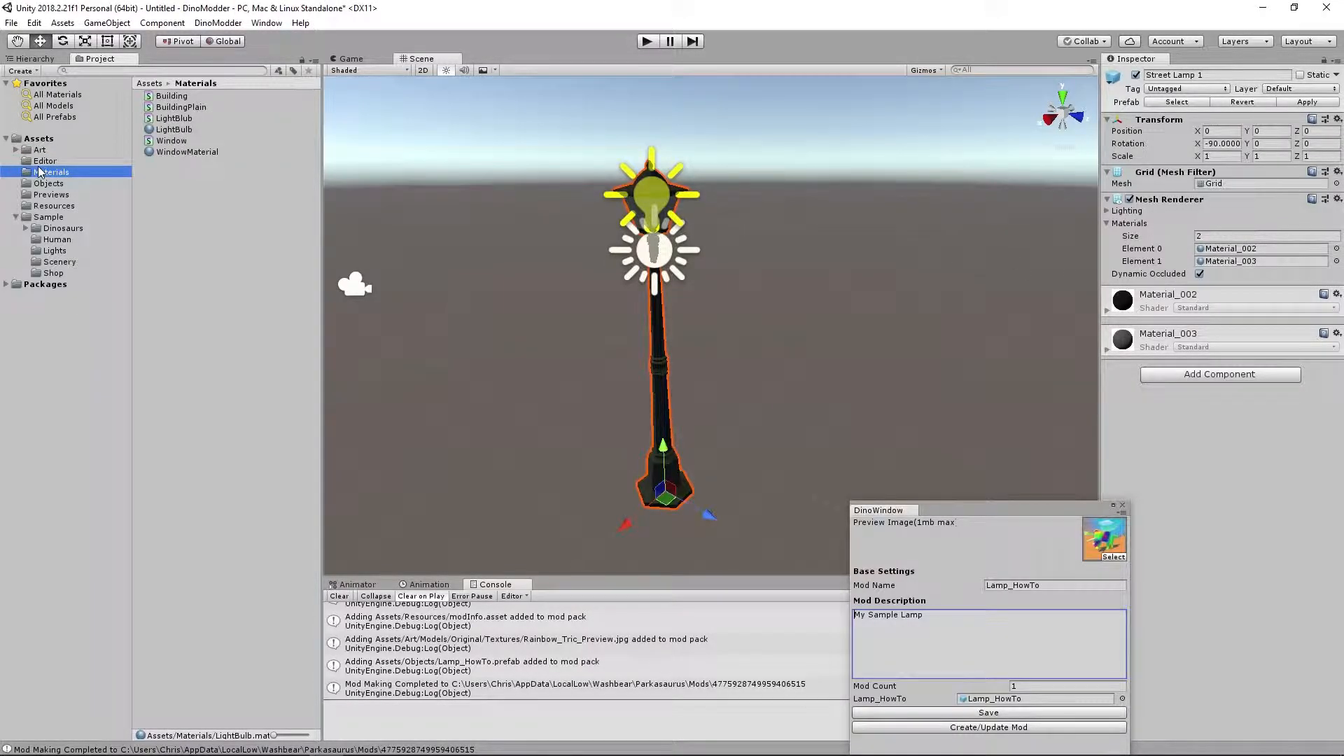
pyautogui.click(32, 59)
pyautogui.click(70, 128)
pyautogui.click(56, 115)
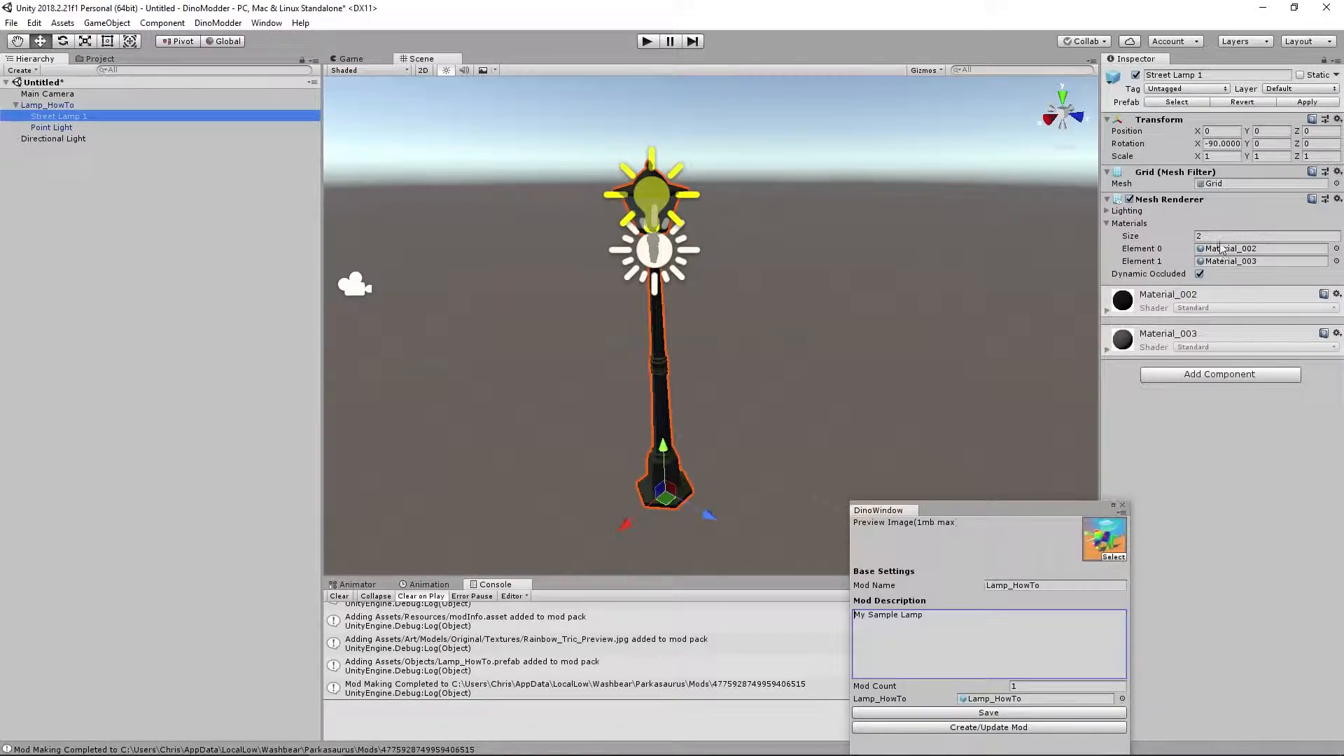
pyautogui.click(106, 59)
pyautogui.moveTo(171, 132); pyautogui.dragTo(1237, 254)
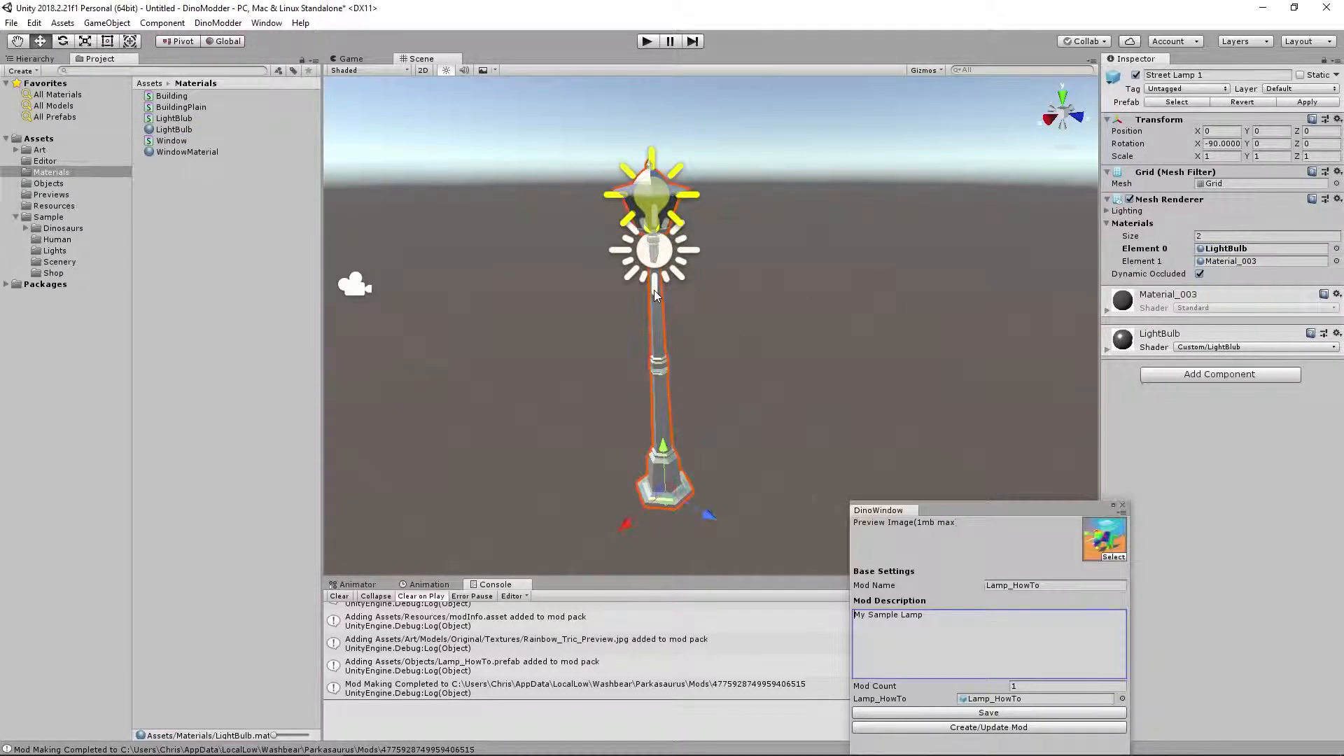
pyautogui.hotkey('ctrl', 'z')
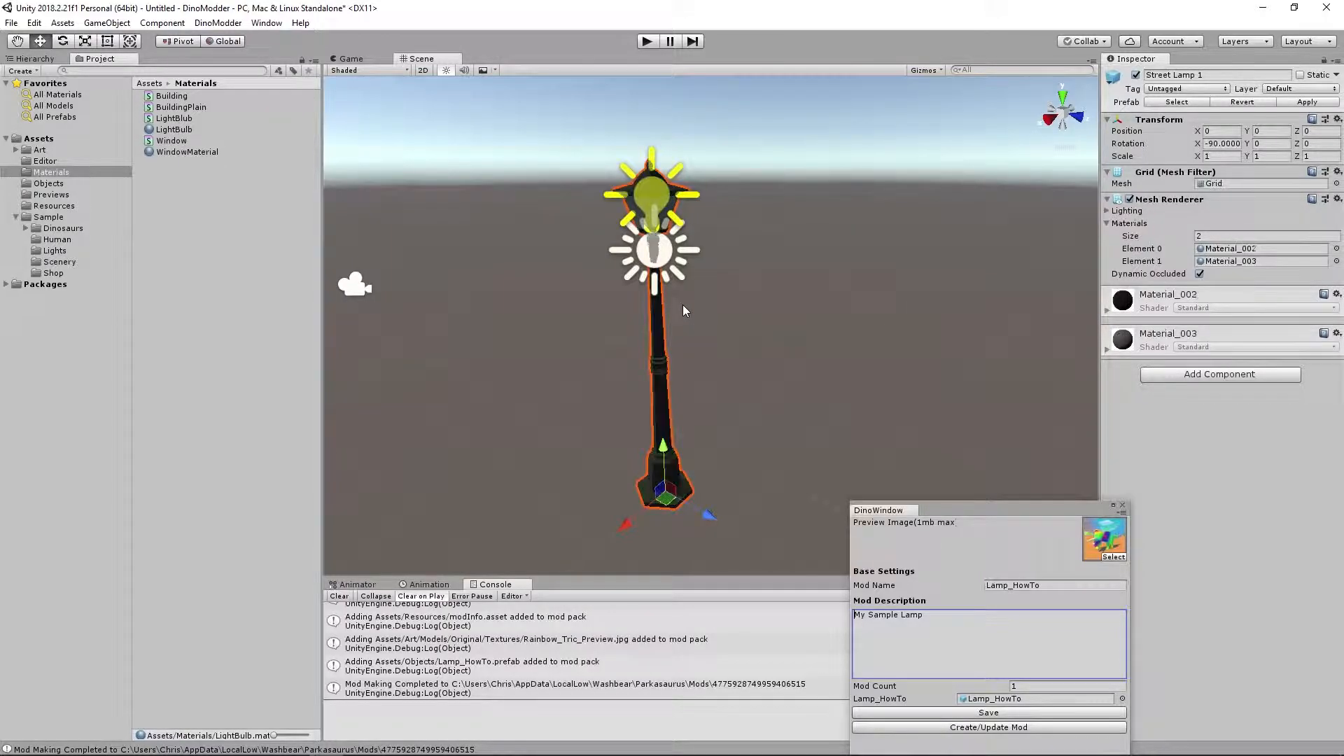
# Assign the LightBulb material to Element 1 of Street Lamp 1's mesh renderer.
pyautogui.moveTo(178, 132); pyautogui.dragTo(1253, 266)
pyautogui.scroll(5, 700, 179)
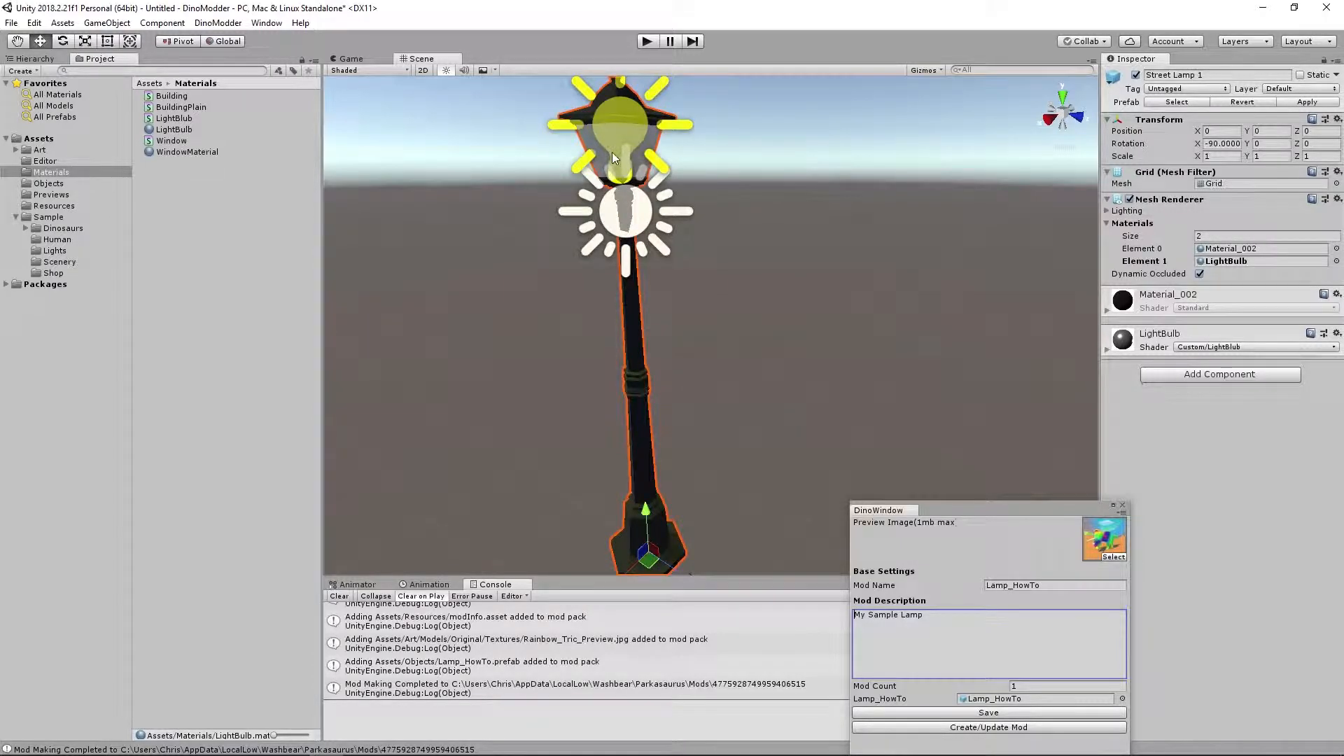
pyautogui.moveTo(612, 153); pyautogui.dragTo(619, 194, button='middle')
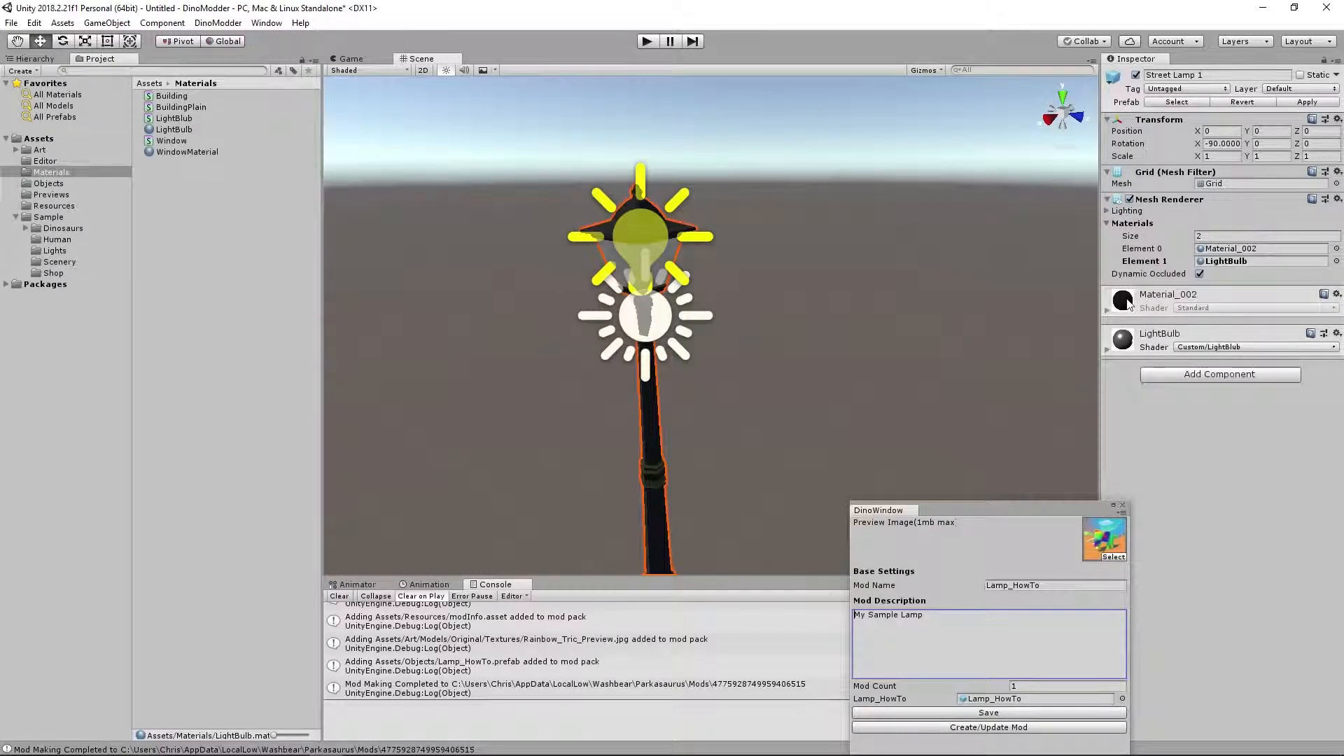
# Examine the properties of Street Lamp 1's Material_002 and LightBulb materials.
pyautogui.click(1108, 312)
pyautogui.click(1107, 313)
pyautogui.click(1107, 349)
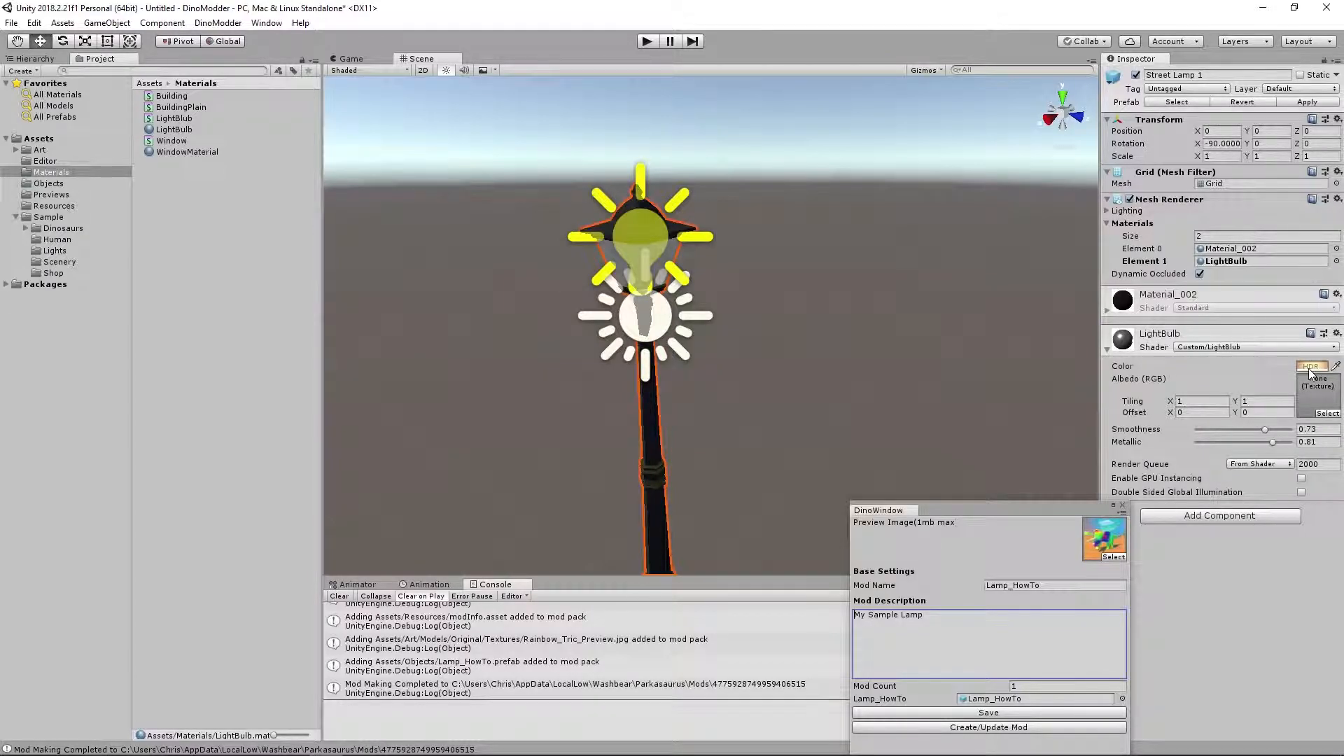
pyautogui.click(1108, 349)
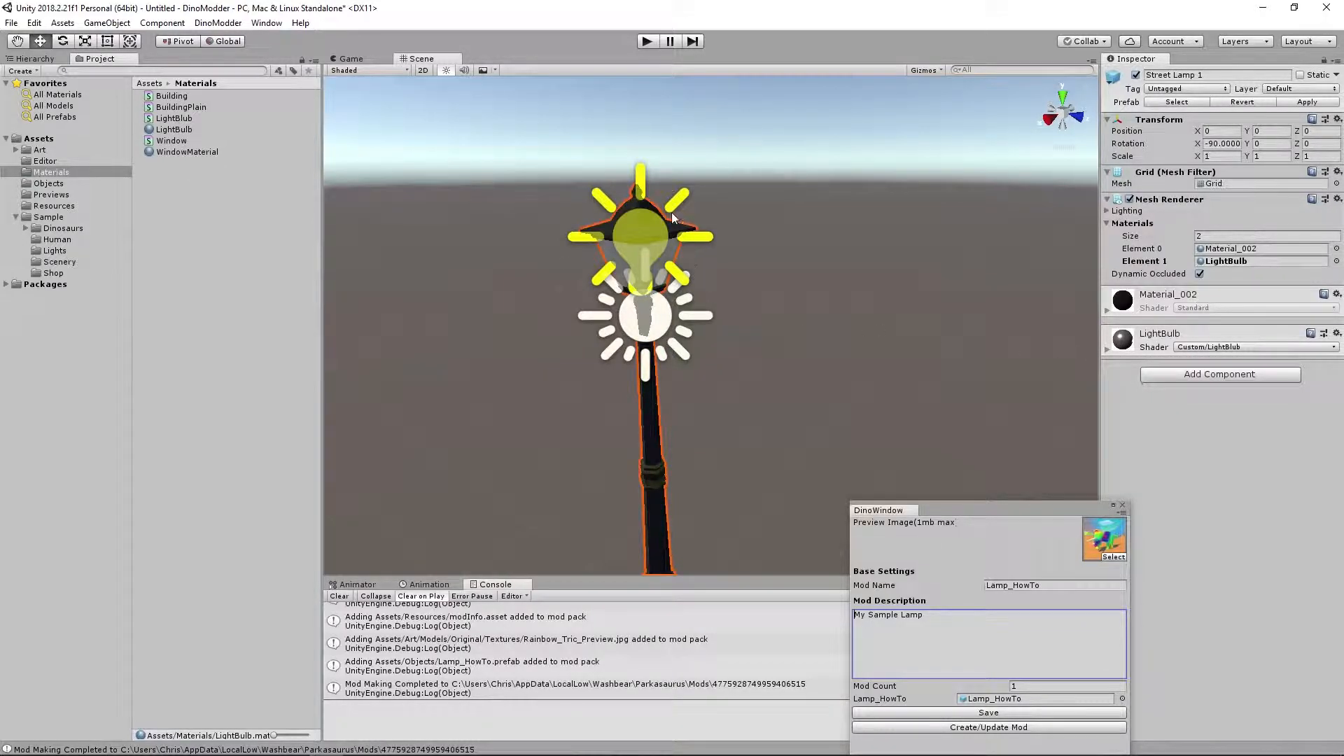
# Apply the new lamp material to the Lamp_HowTo prefab and save the mod.
pyautogui.moveTo(957, 500); pyautogui.dragTo(790, 188)
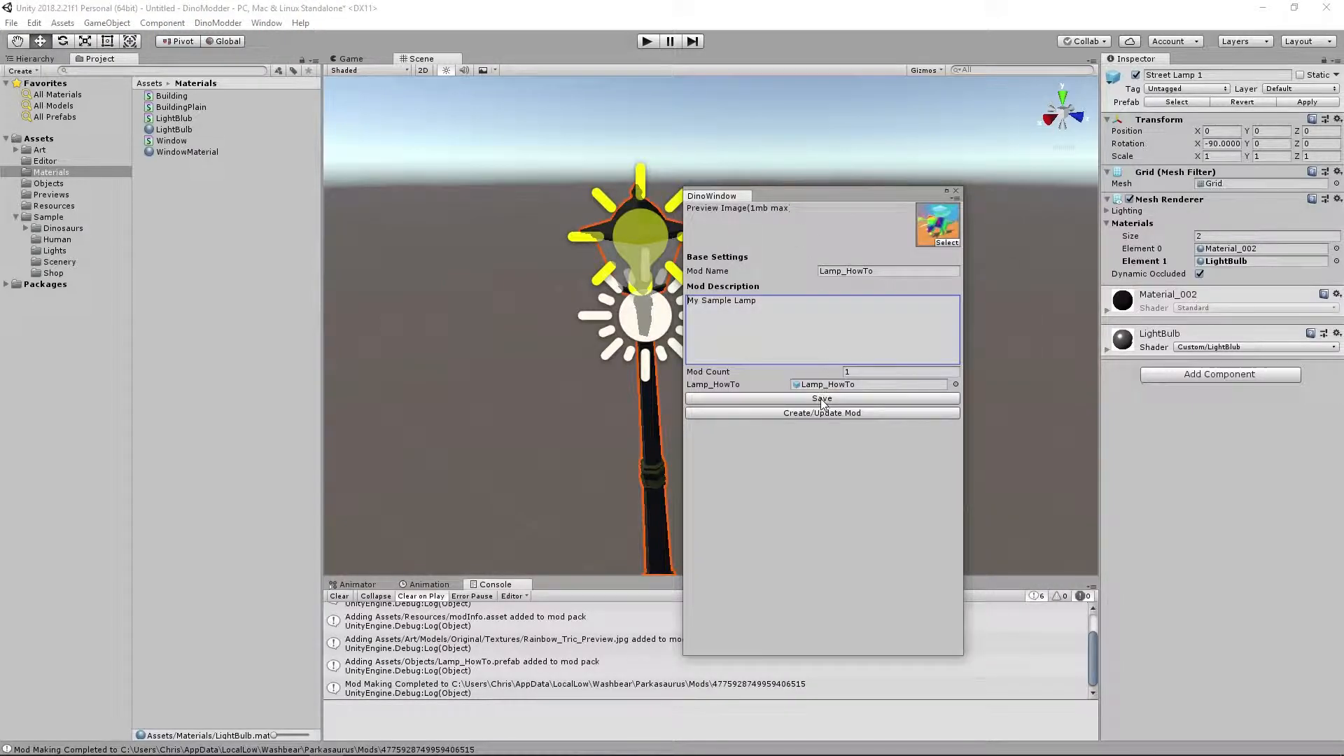
pyautogui.click(45, 60)
pyautogui.click(47, 105)
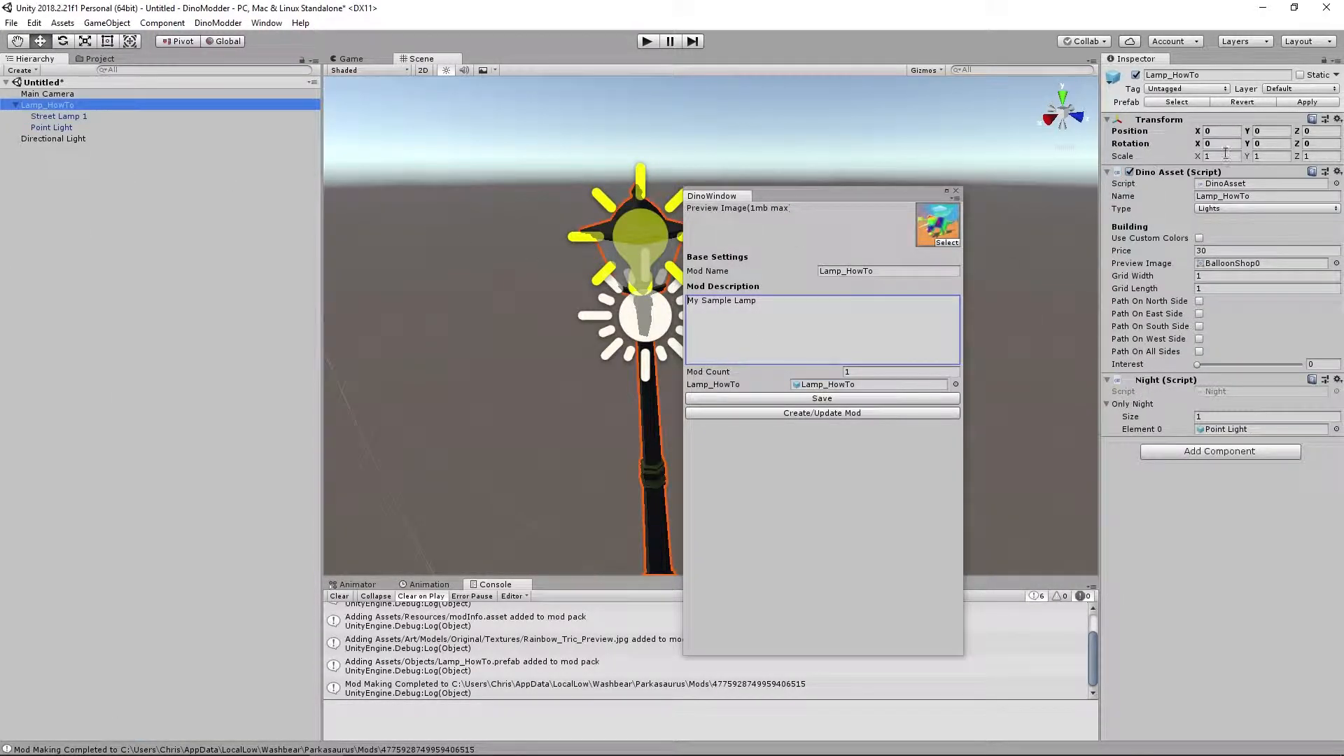
pyautogui.click(1291, 102)
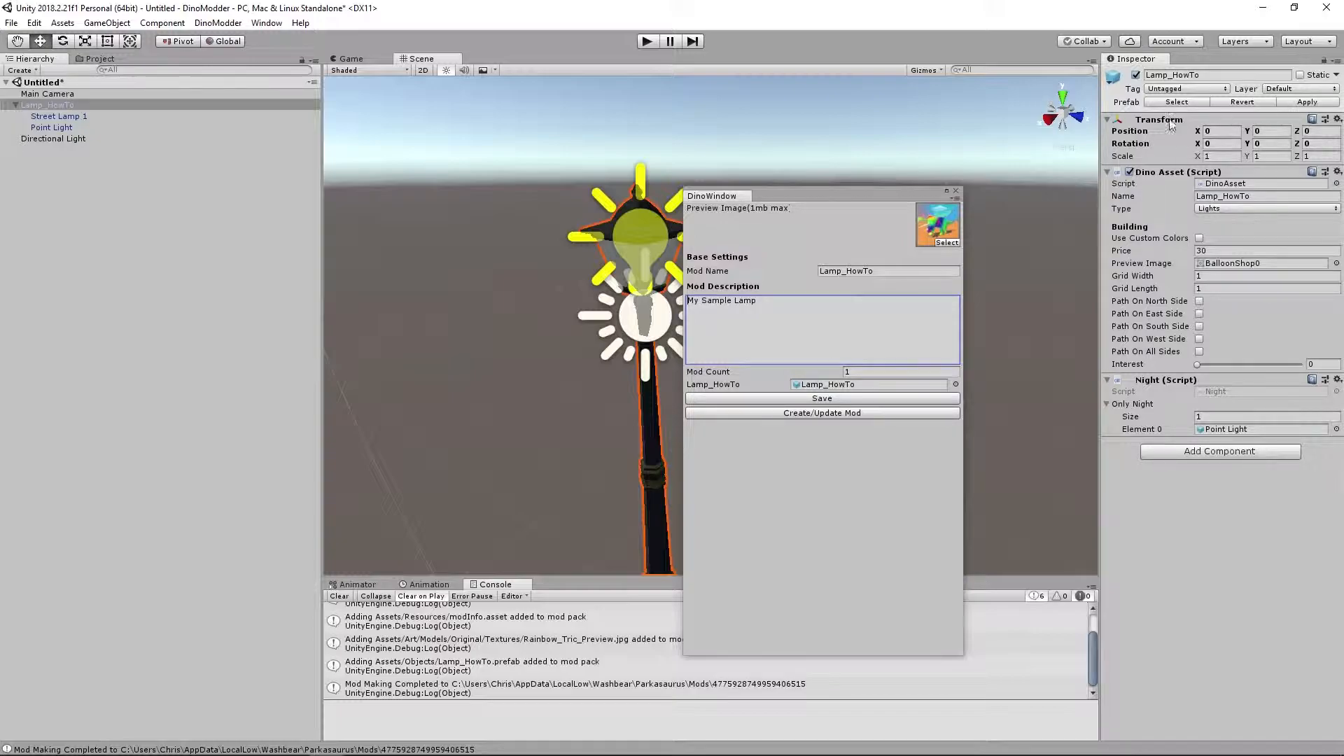
pyautogui.click(773, 398)
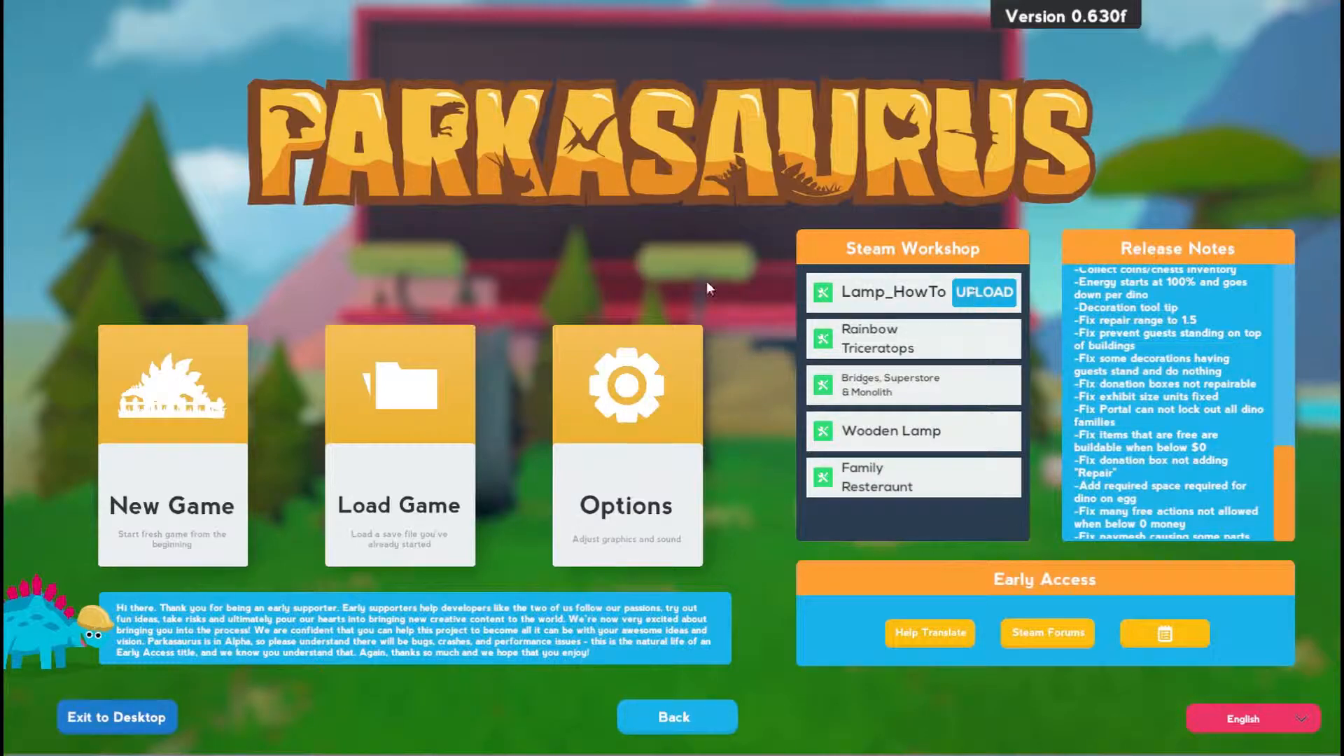
# Switch to Parkasaurus and start a new customized game.
pyautogui.click(165, 405)
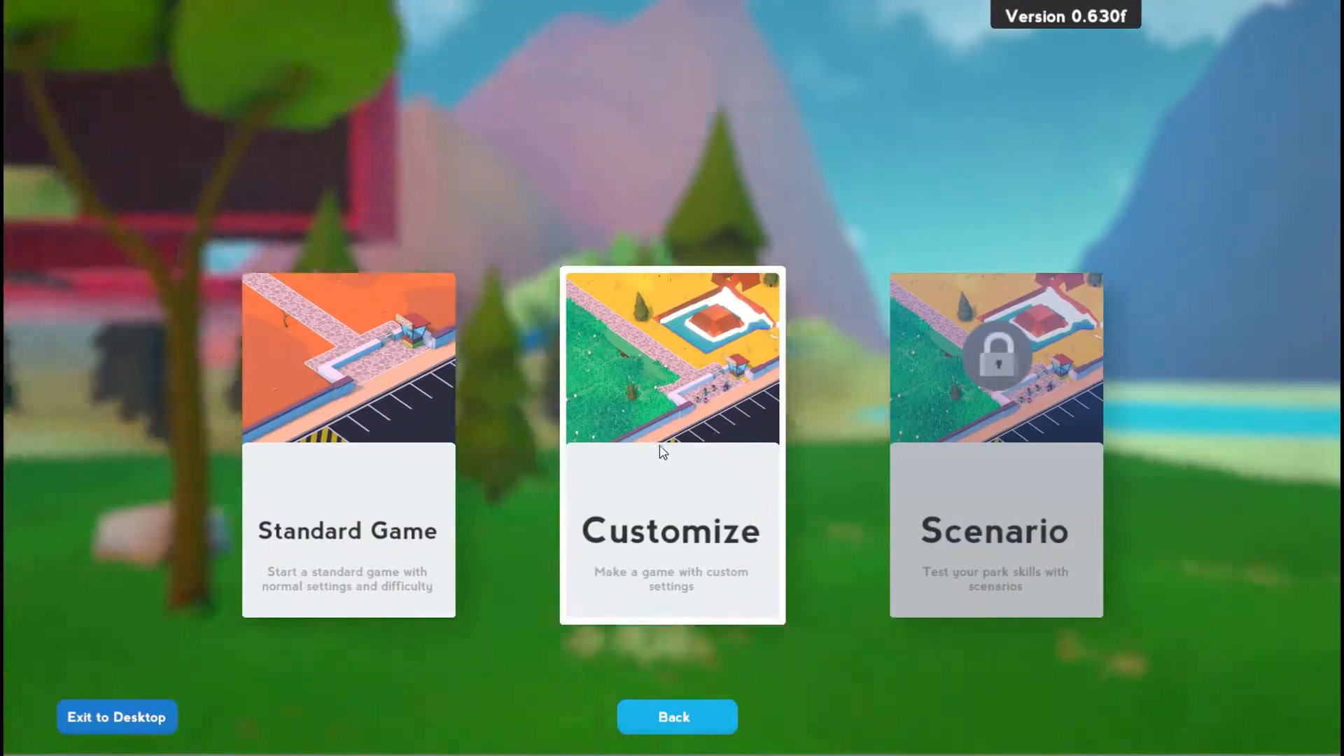
pyautogui.click(695, 484)
pyautogui.click(756, 569)
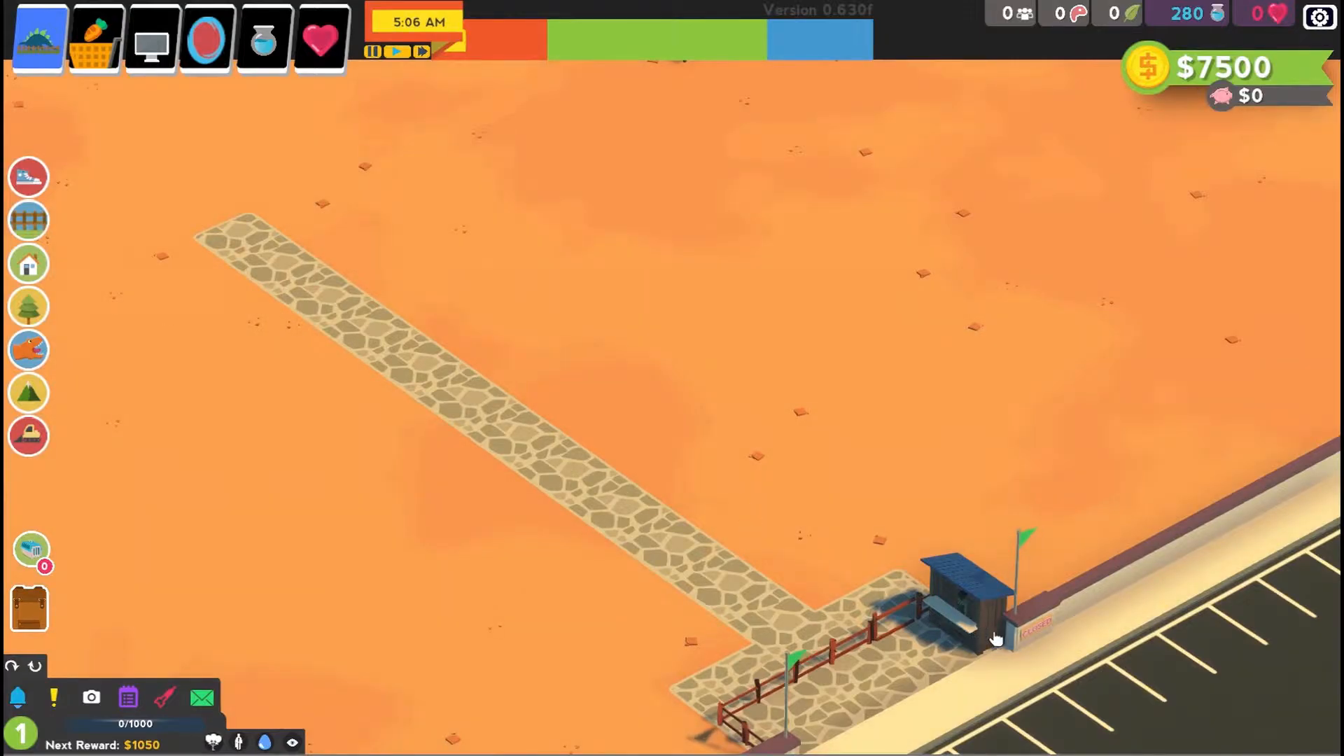
# Close the park to guests through the Wooden Booth's settings.
pyautogui.click(996, 638)
pyautogui.click(1204, 434)
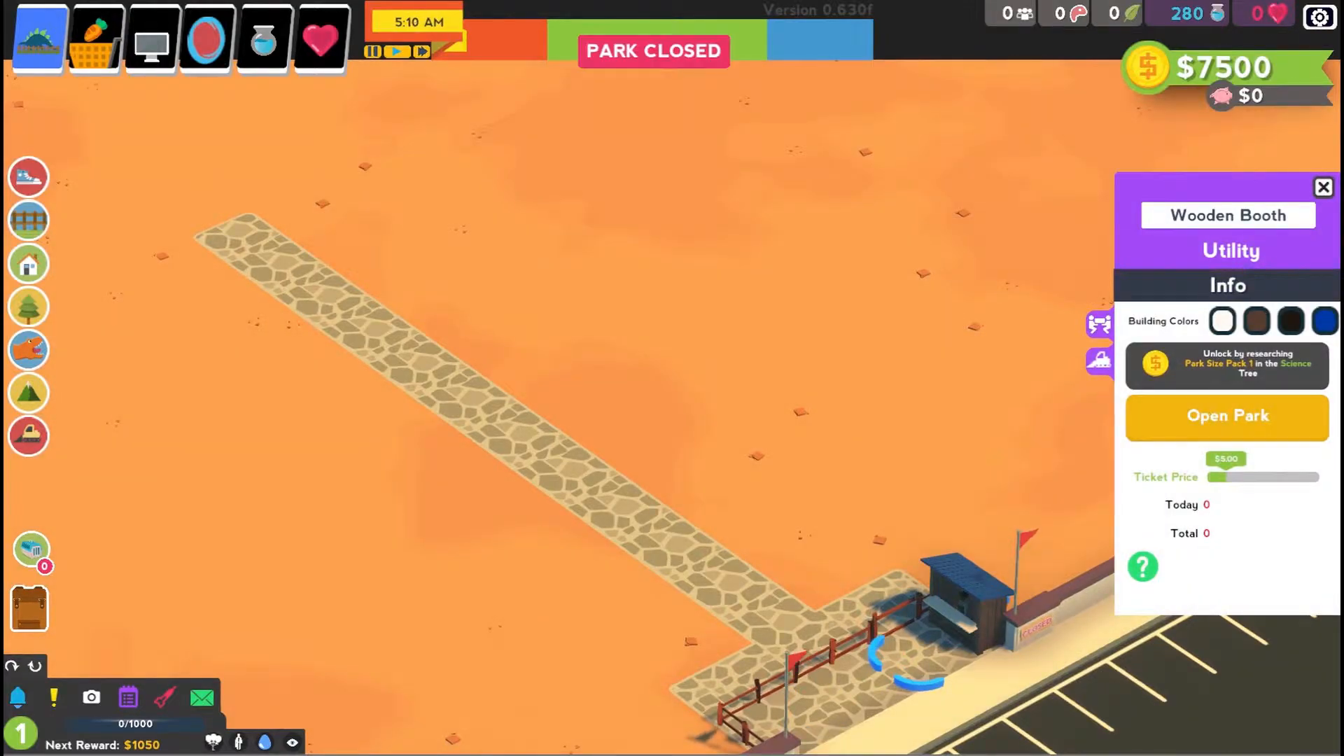
pyautogui.click(1324, 188)
# Place the modded Lamp_HowTo light on the ground beside the stone path.
pyautogui.click(30, 269)
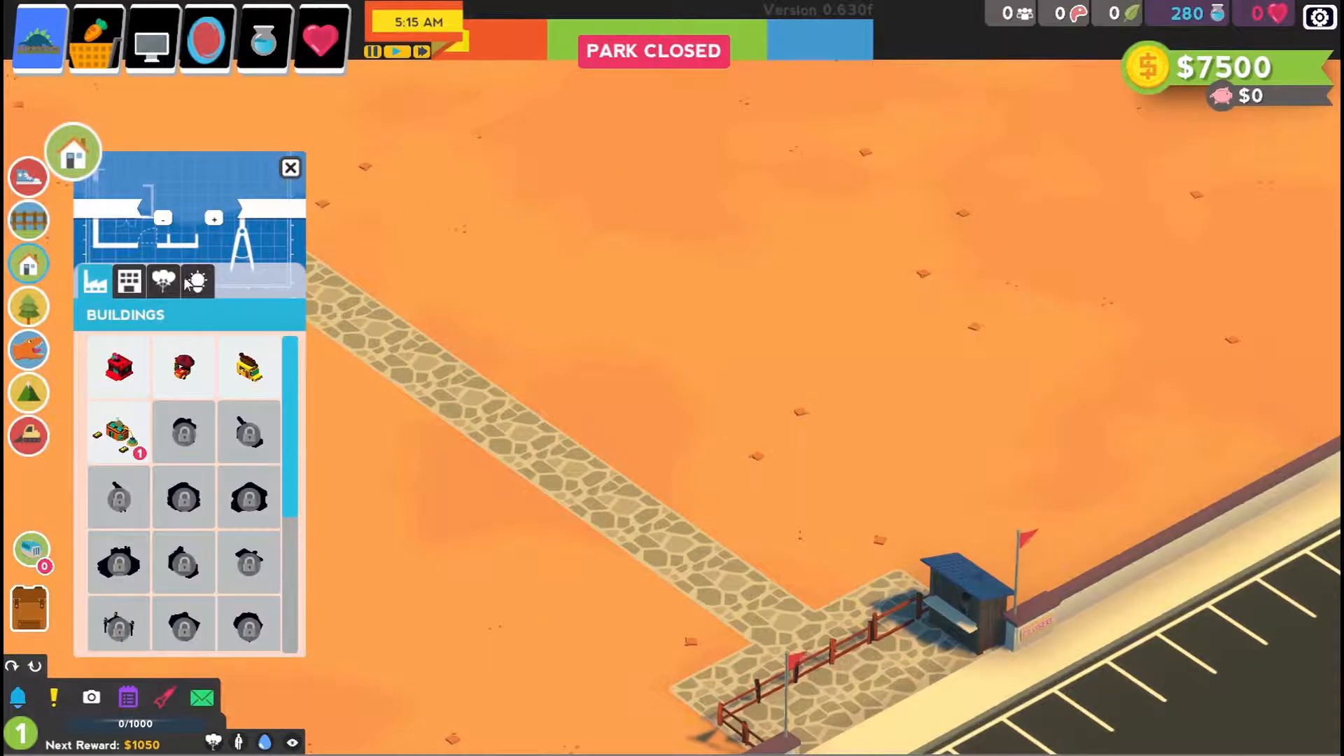
pyautogui.click(196, 280)
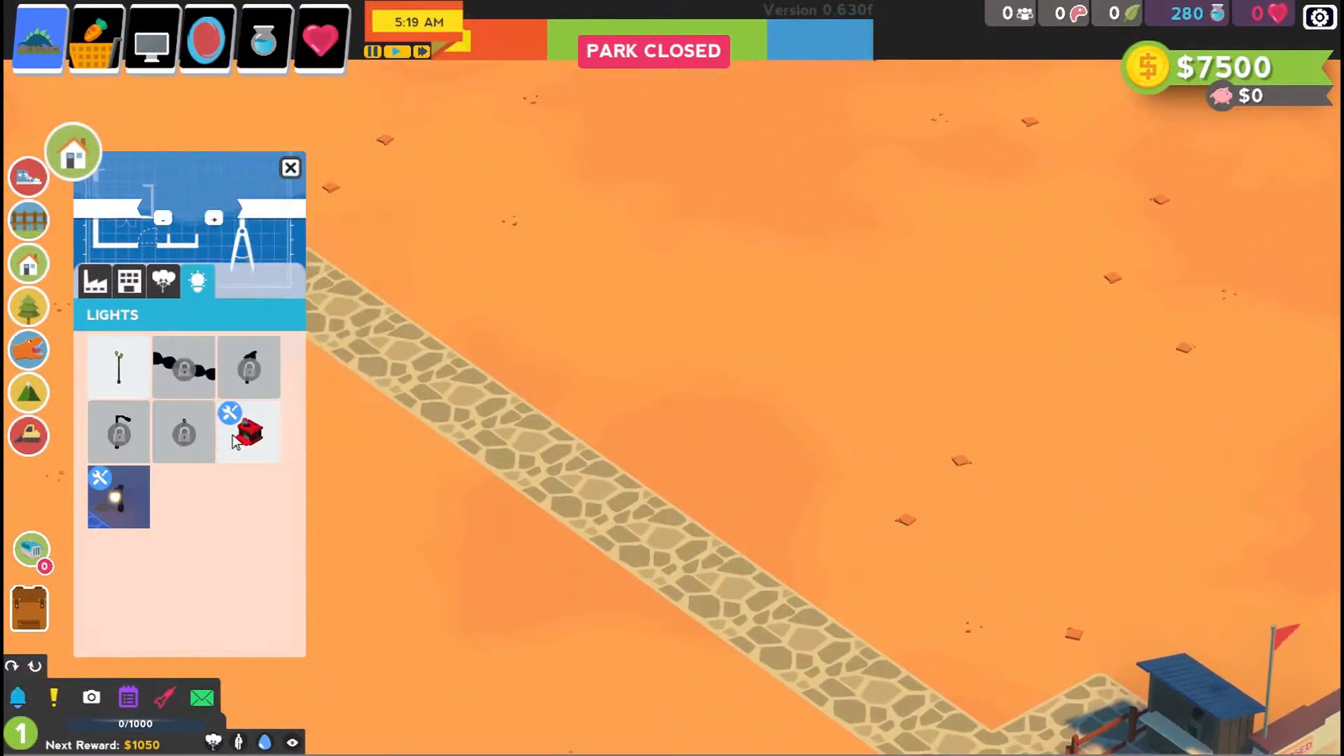
pyautogui.moveTo(253, 438)
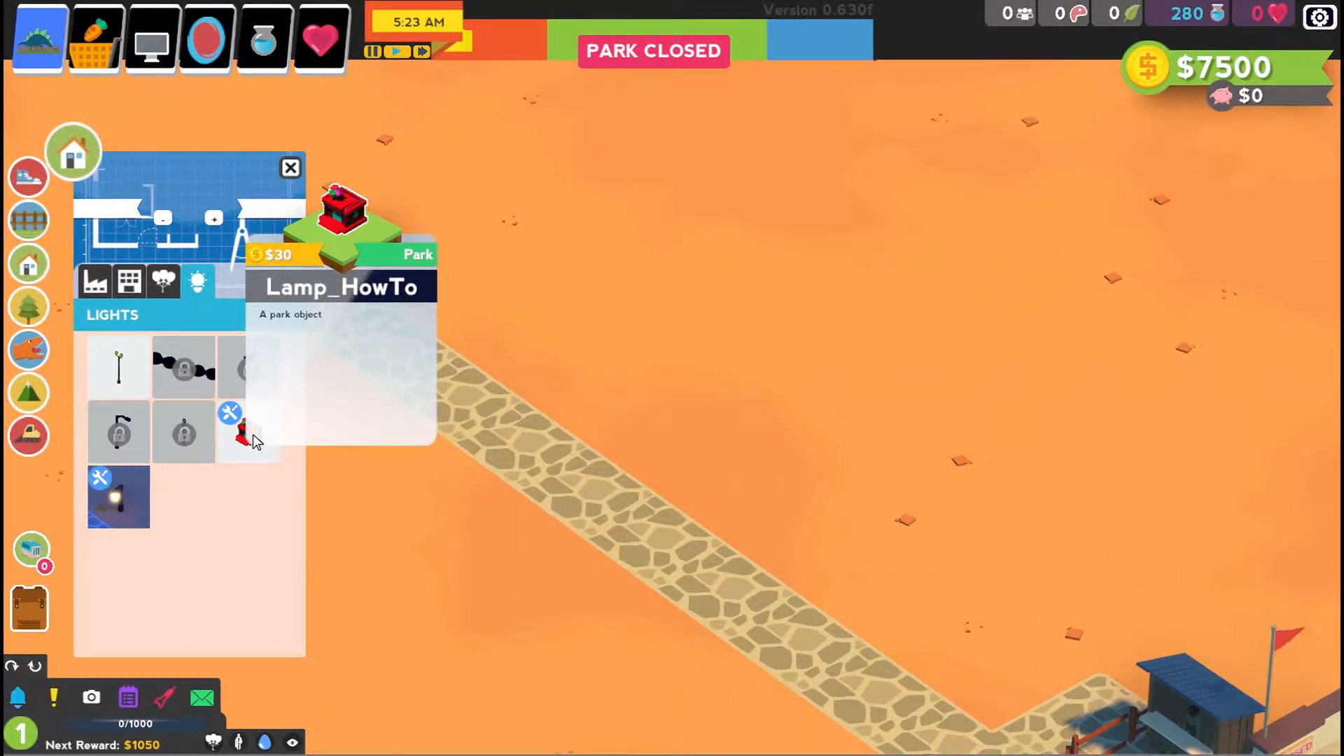
pyautogui.click(253, 434)
pyautogui.click(622, 411)
pyautogui.scroll(5, 615, 451)
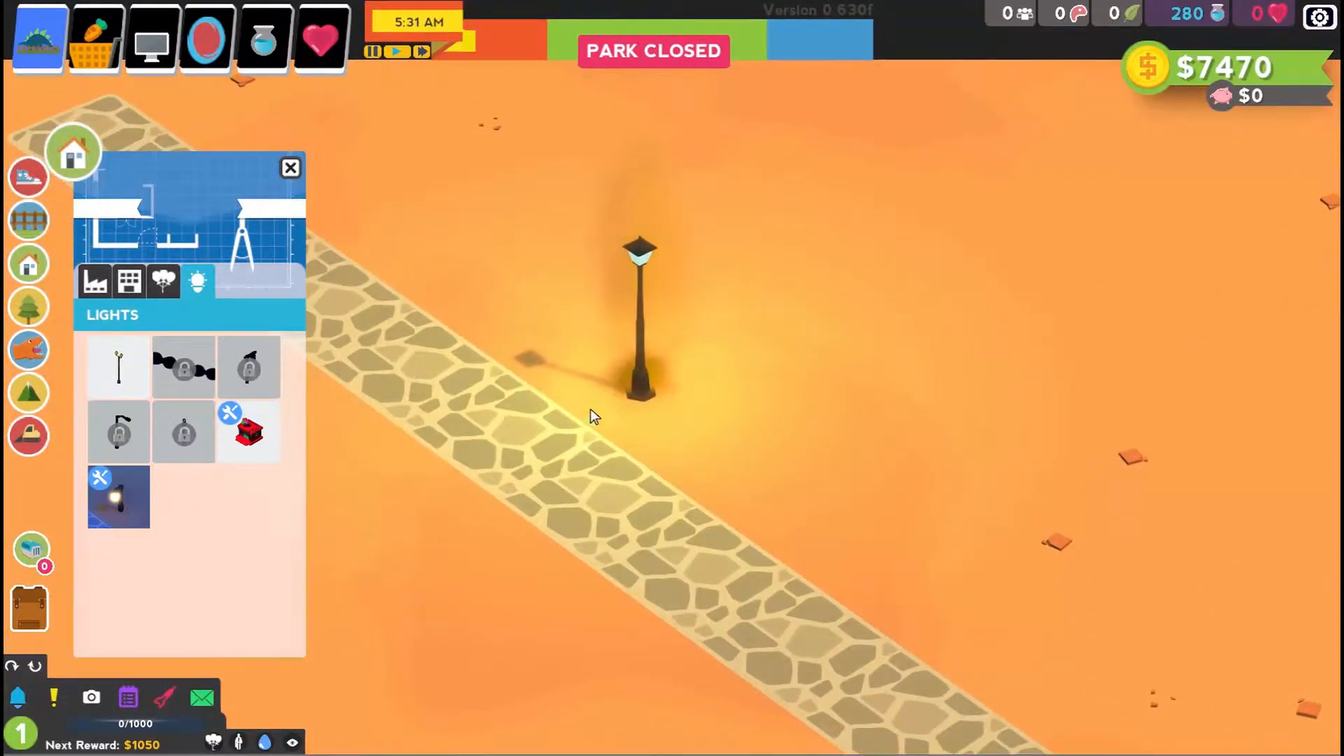
# Place the standard $15 double-headed street lamp beside the path near its far end, for comparison with the modded lamp.
pyautogui.click(111, 365)
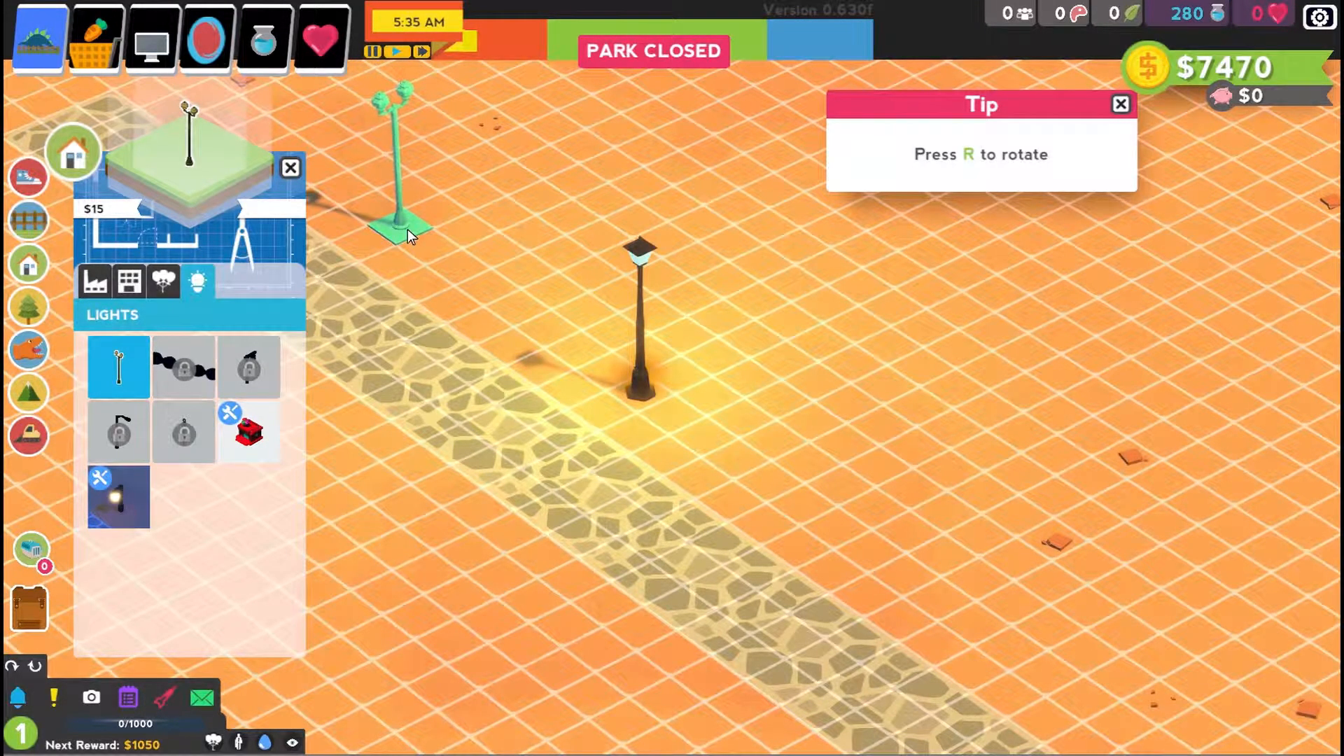
pyautogui.click(407, 228)
pyautogui.rightClick(521, 376)
pyautogui.moveTo(549, 392); pyautogui.dragTo(521, 396, button='middle')
pyautogui.click(292, 166)
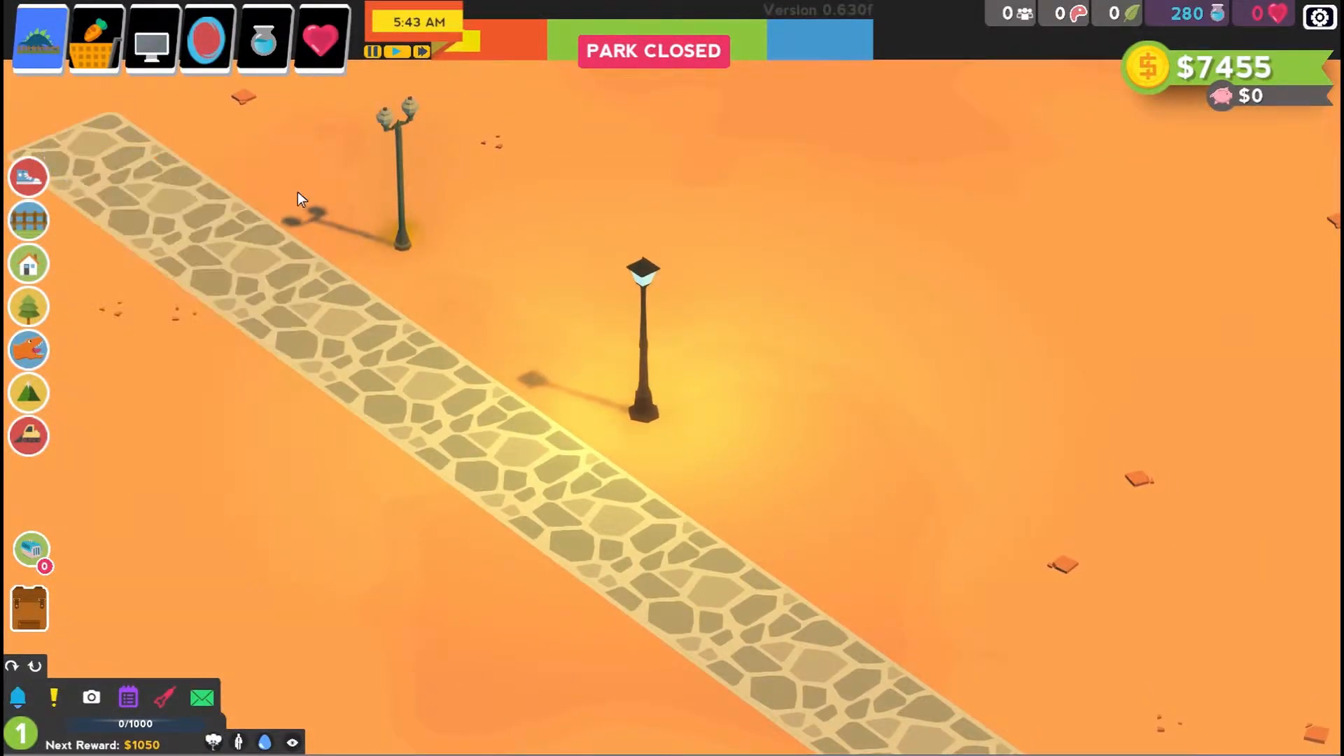
# Examine the modded lamp's bulb and ground light at night against the standard street lamp's.
pyautogui.scroll(-2, 448, 306)
pyautogui.scroll(2, 447, 318)
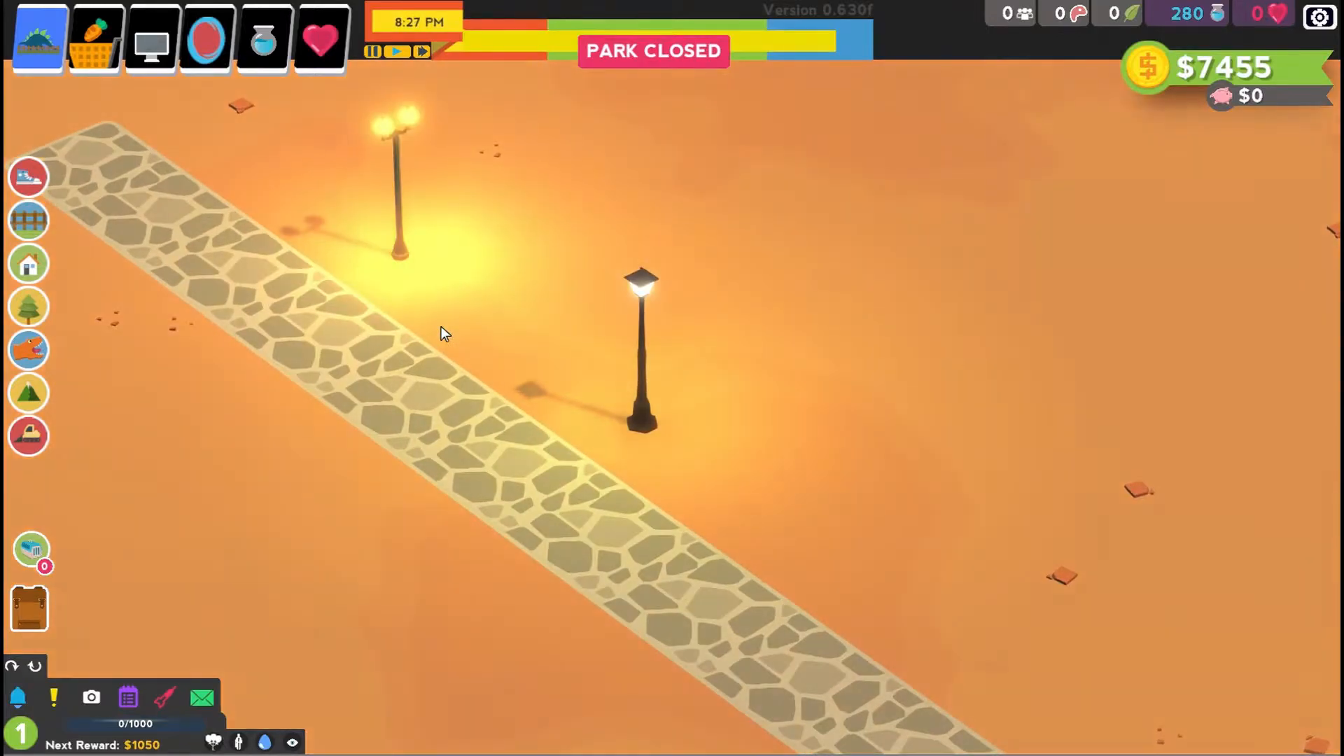
pyautogui.scroll(2, 441, 329)
pyautogui.moveTo(441, 329); pyautogui.dragTo(485, 371, button='middle')
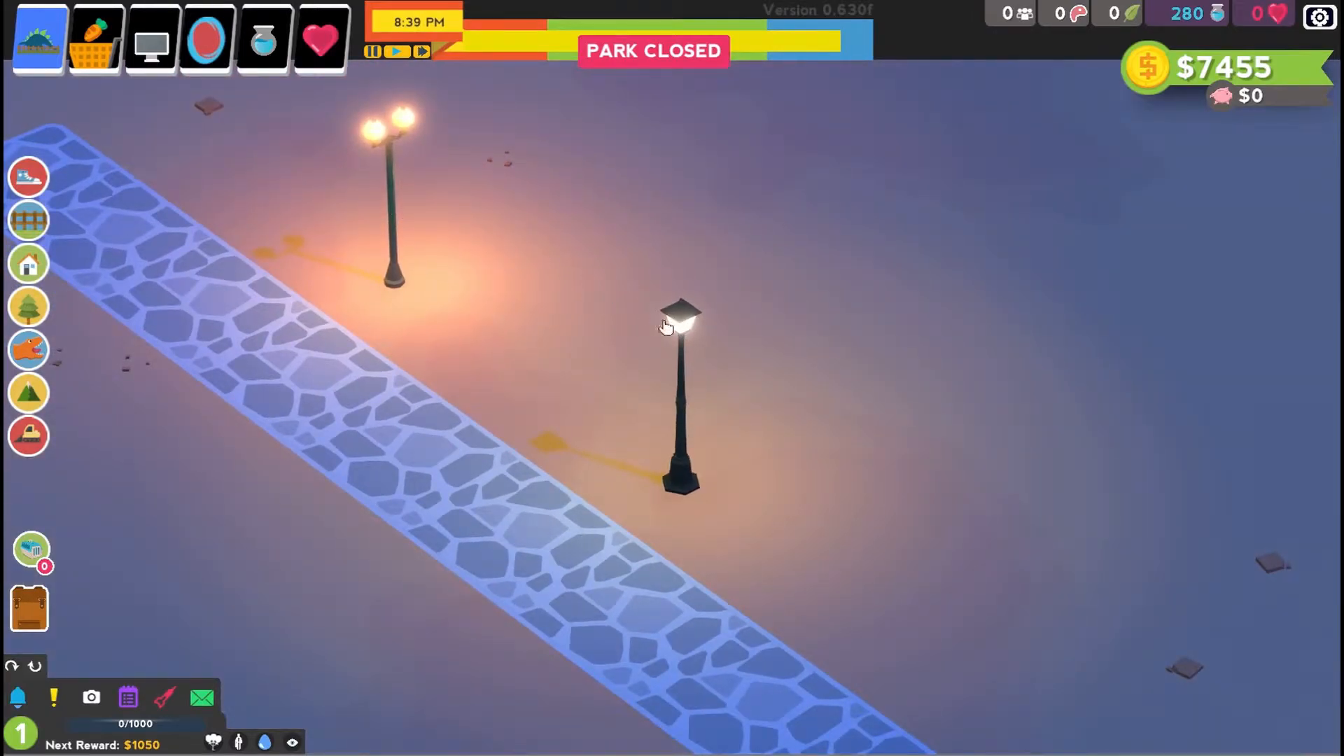
pyautogui.moveTo(668, 322); pyautogui.dragTo(686, 337, button='middle')
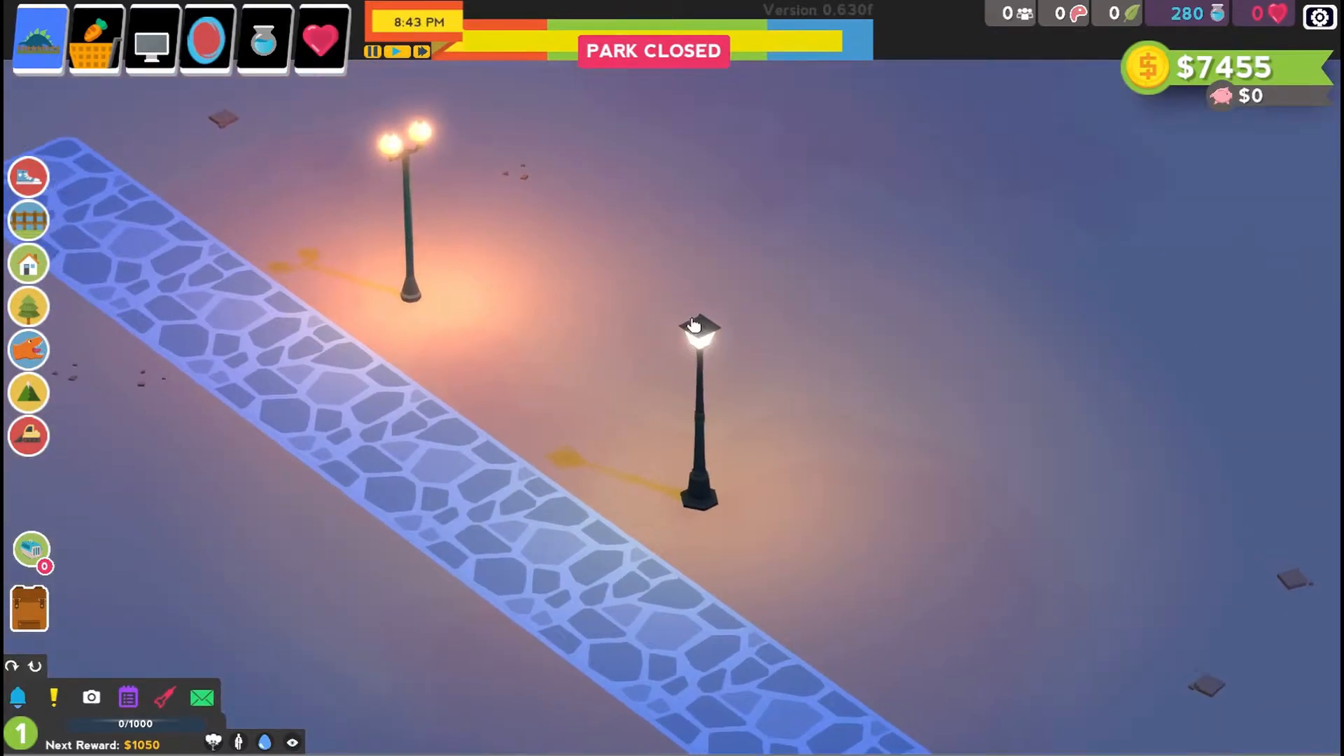
pyautogui.scroll(2, 697, 346)
pyautogui.scroll(-1, 697, 346)
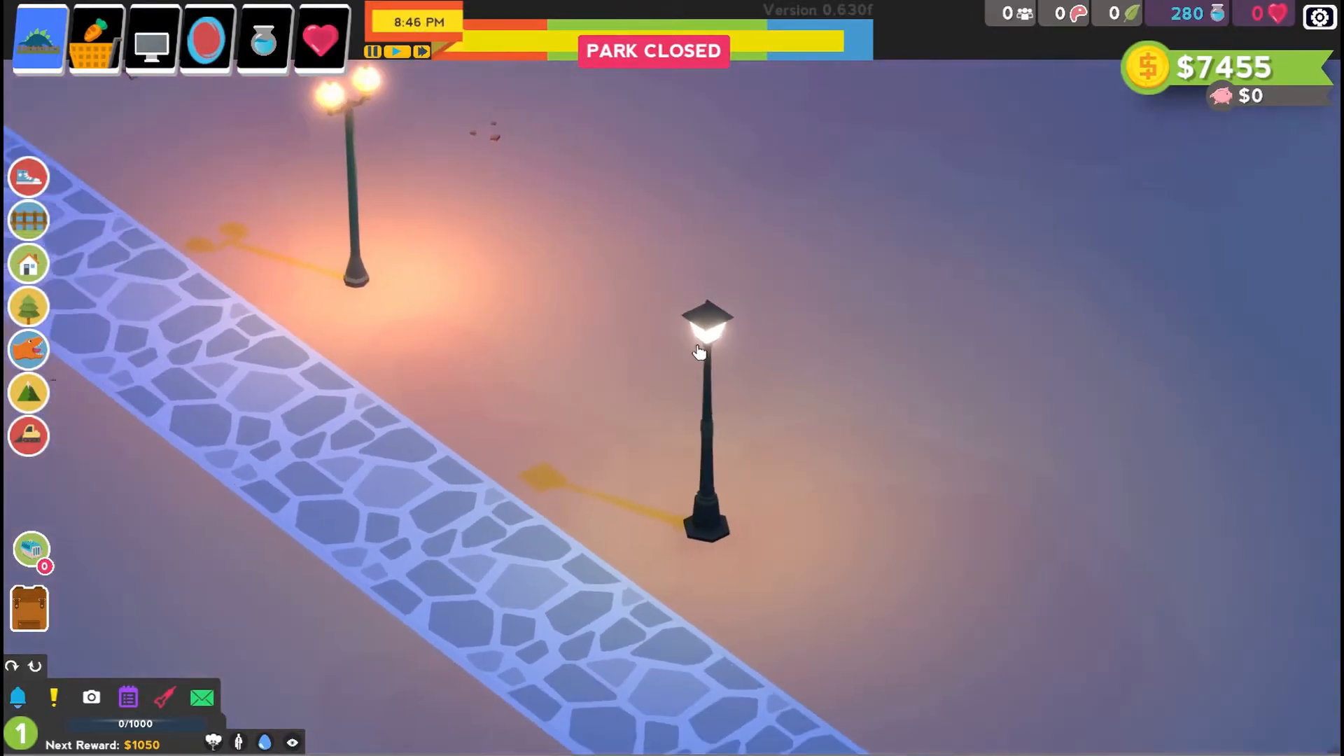
pyautogui.scroll(-1, 700, 352)
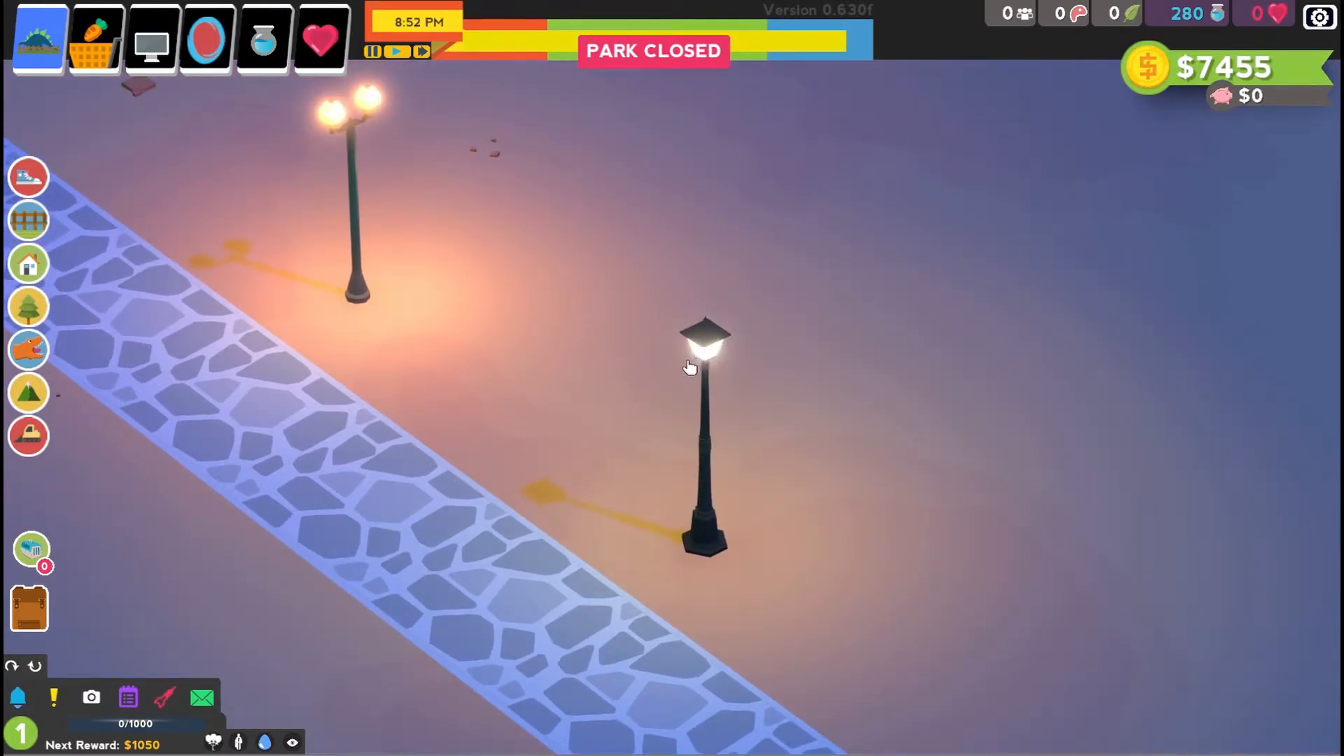
pyautogui.moveTo(693, 365); pyautogui.dragTo(692, 372, button='middle')
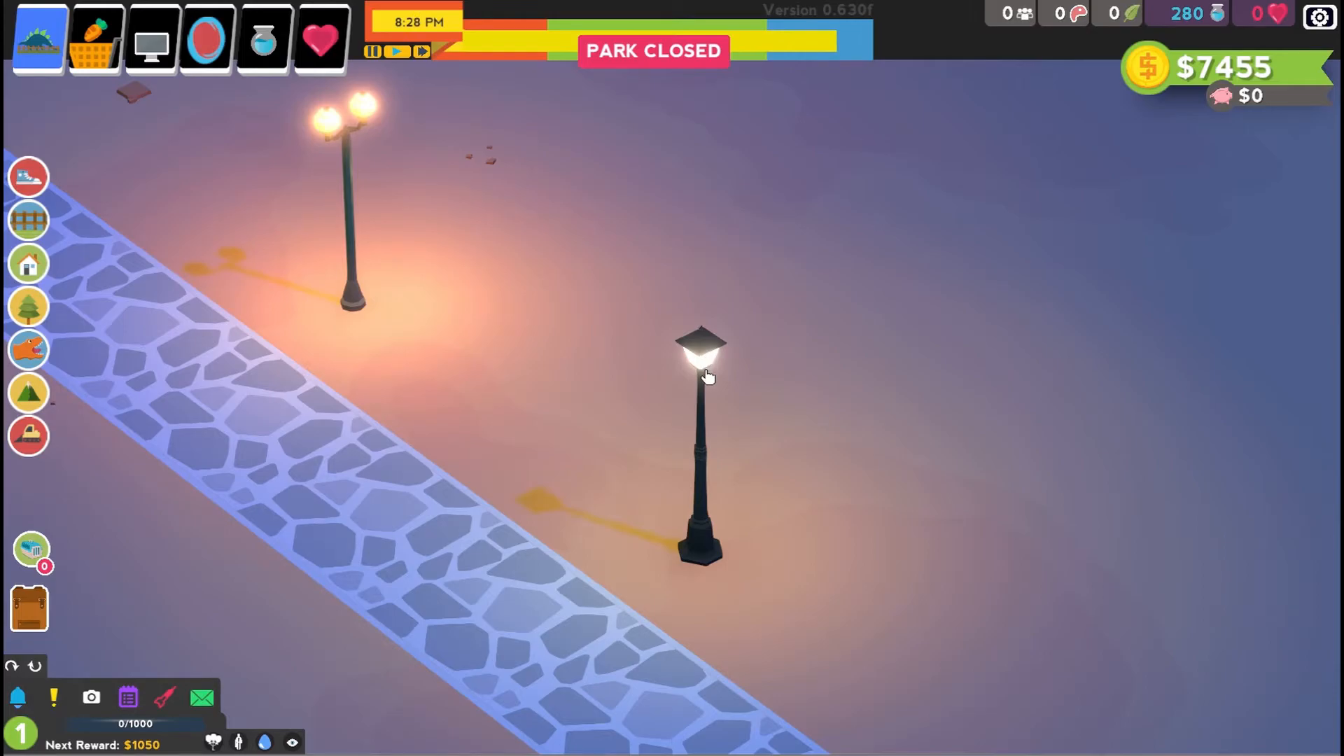
pyautogui.scroll(-3, 707, 377)
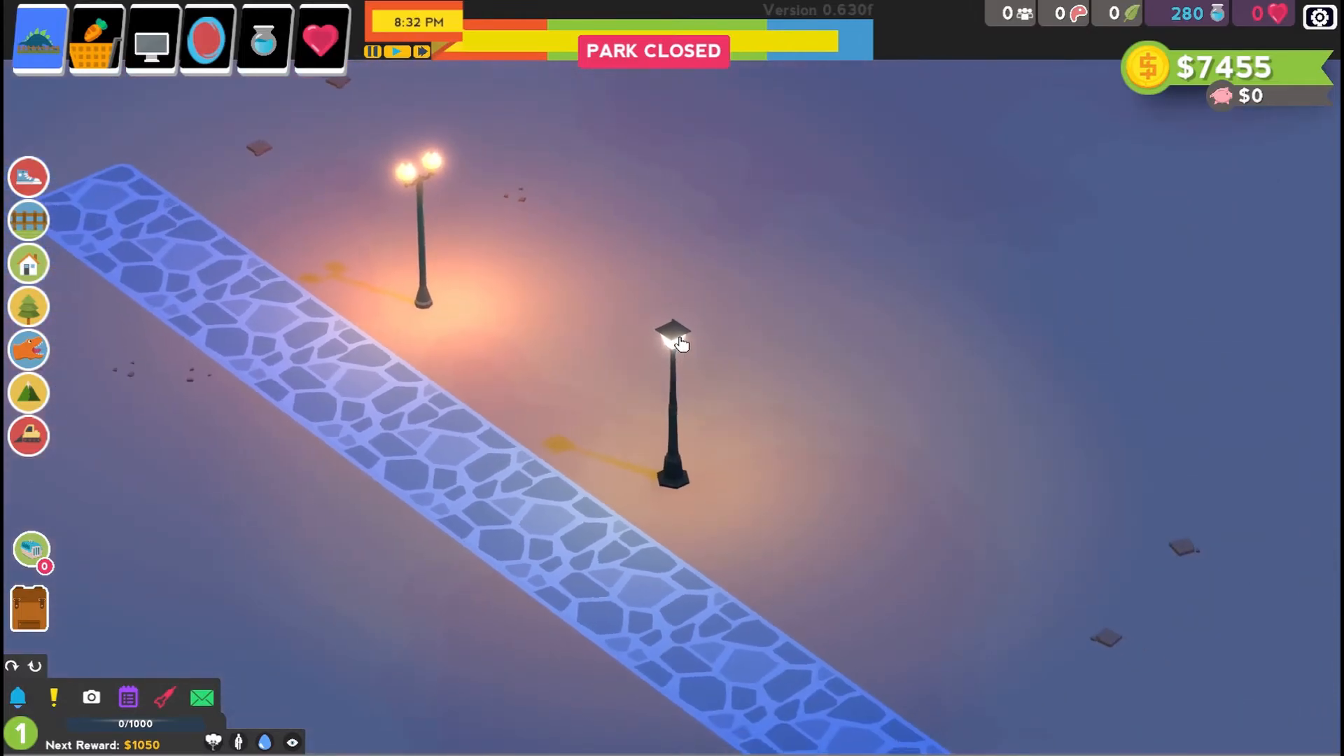
pyautogui.scroll(2, 681, 343)
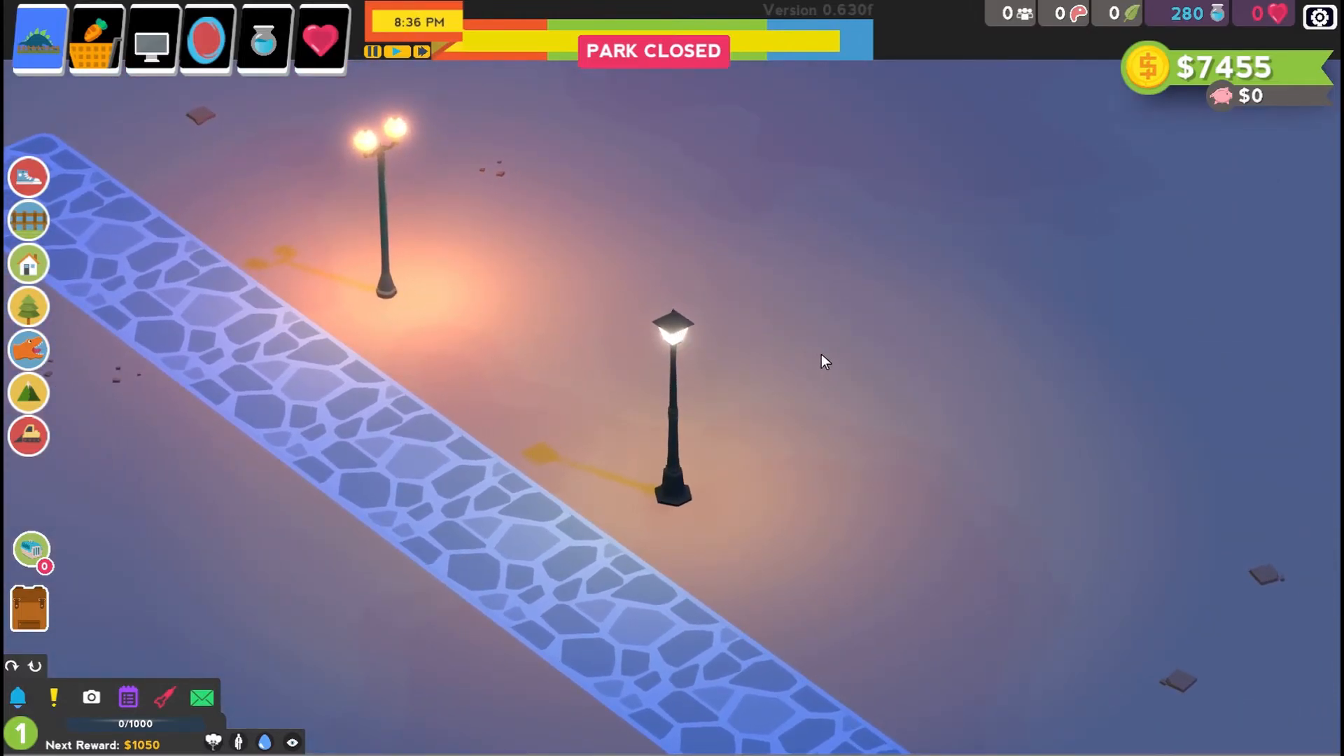